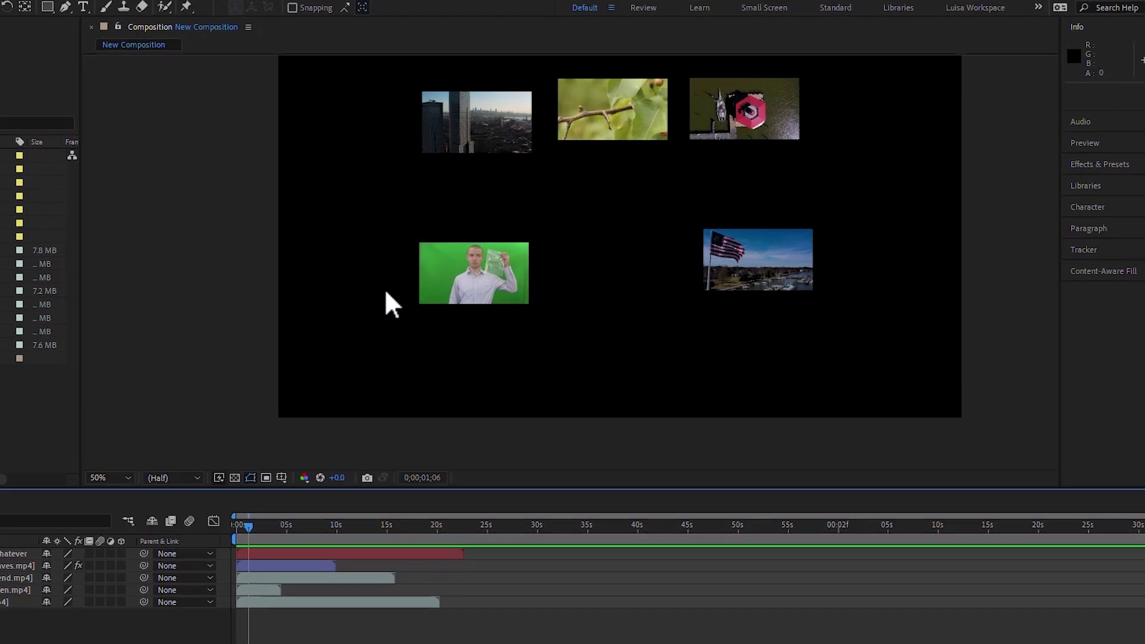
Set the composition view's magnification to Fit up to 100%, after trying the plain Fit option.
scroll(337, 314, "up", 3)
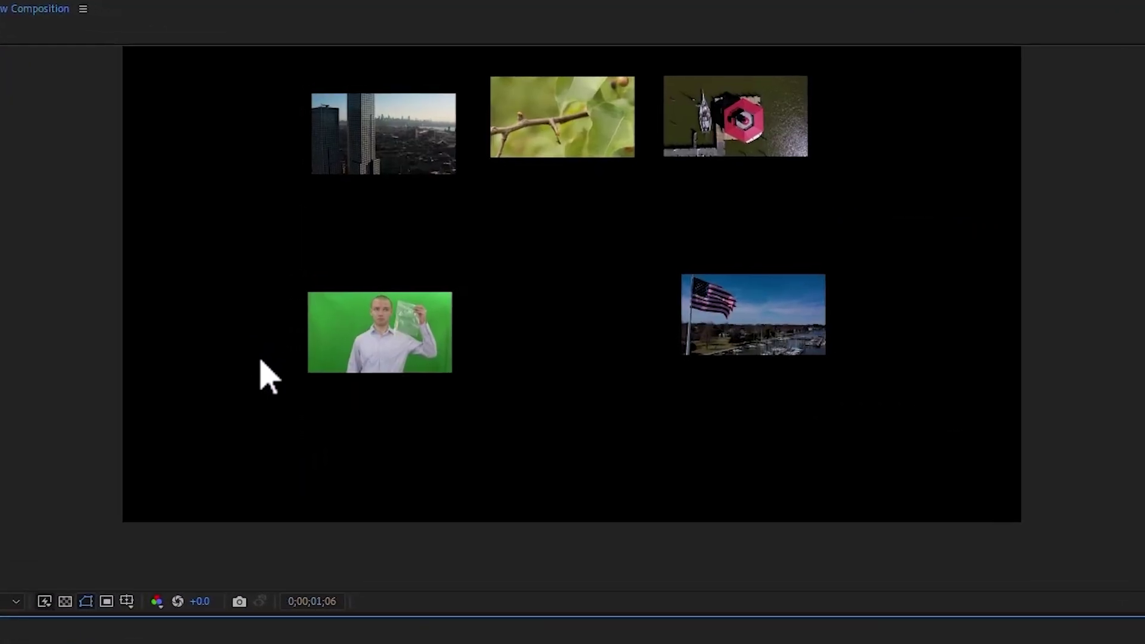
scroll(262, 359, "up", 2)
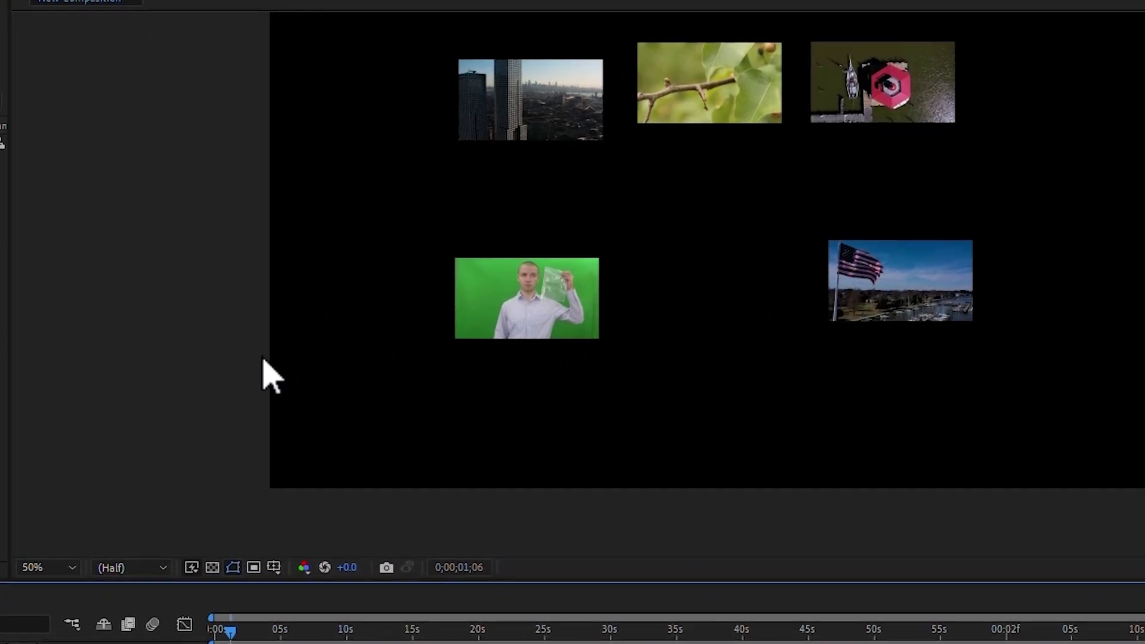
left_click(130, 558)
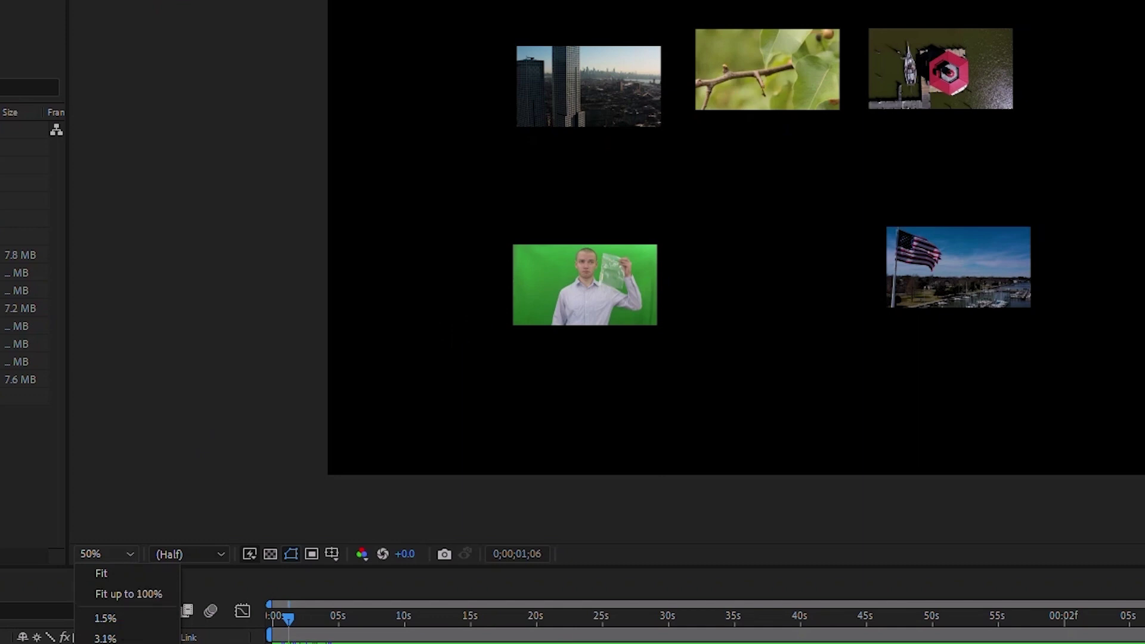
left_click(125, 594)
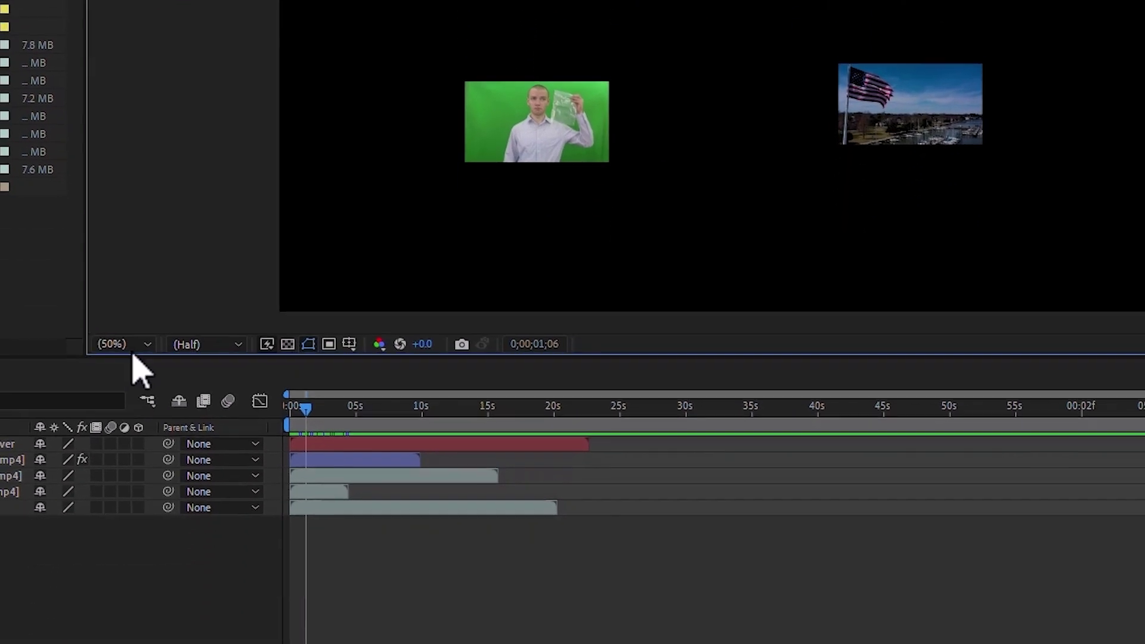
left_click(134, 347)
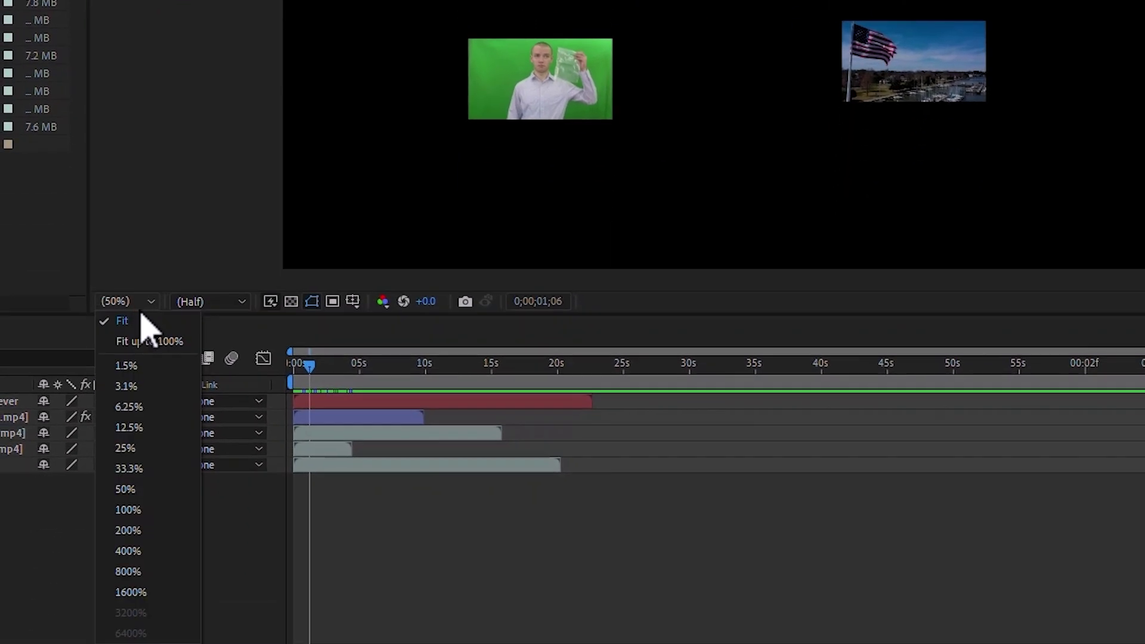
left_click(150, 378)
left_click(148, 303)
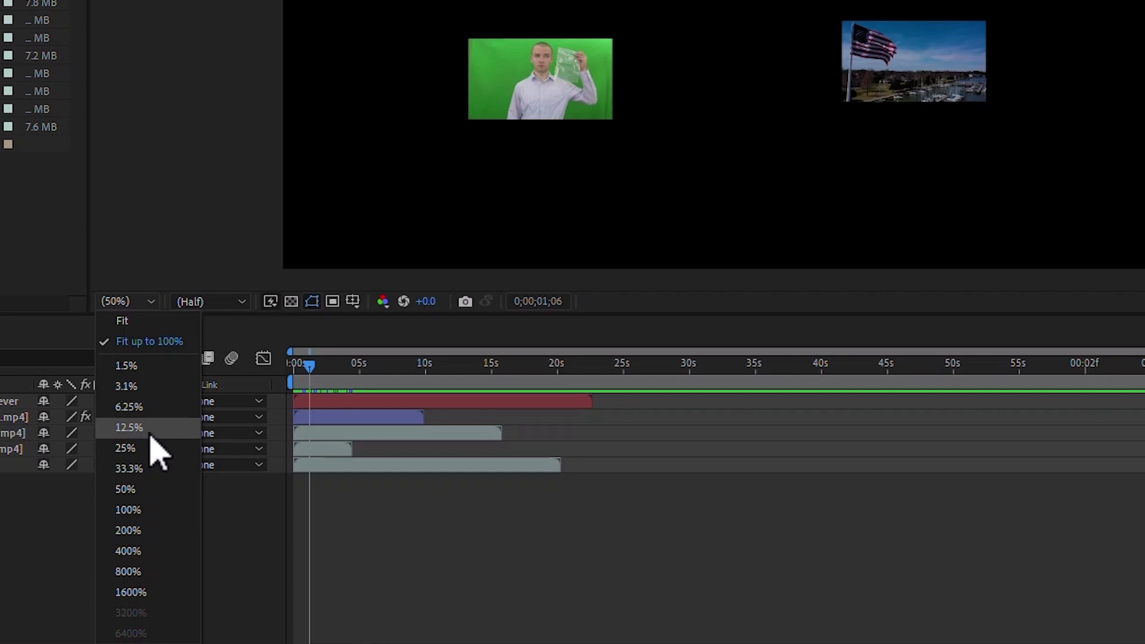
left_click(146, 217)
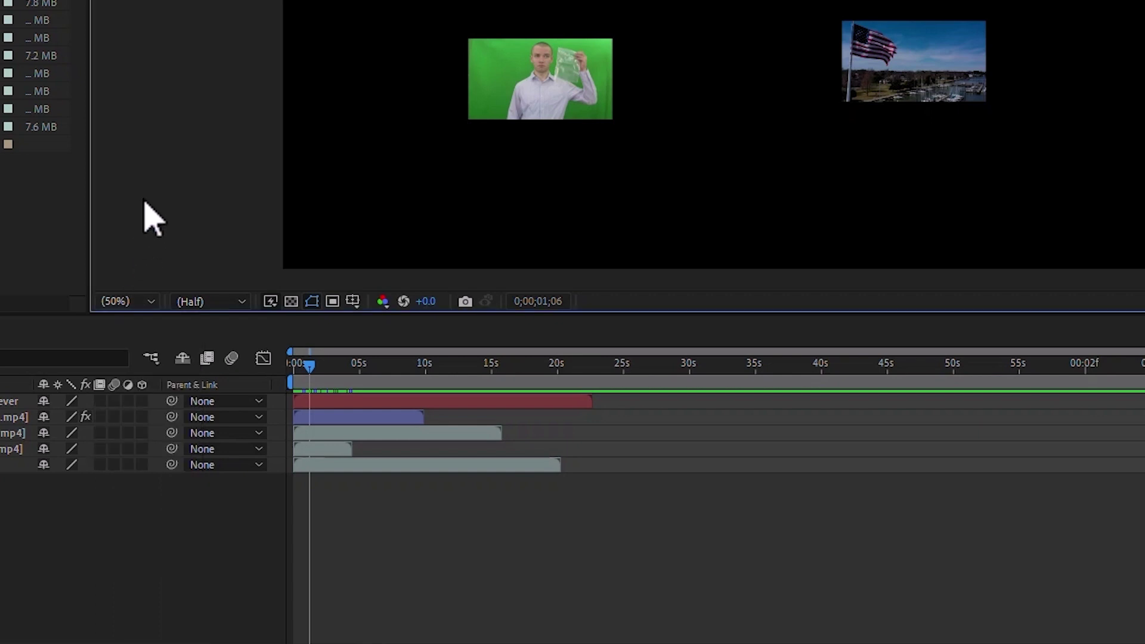
Examine the preview resolution choices for the composition view without choosing a different one.
left_click(243, 303)
left_click(225, 304)
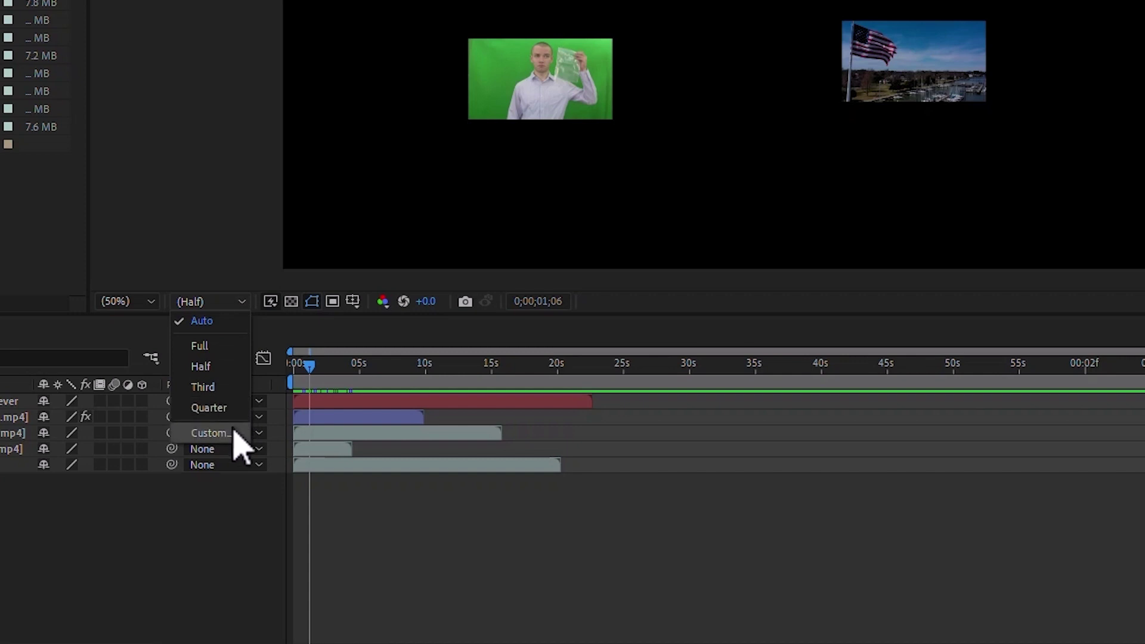
left_click(191, 188)
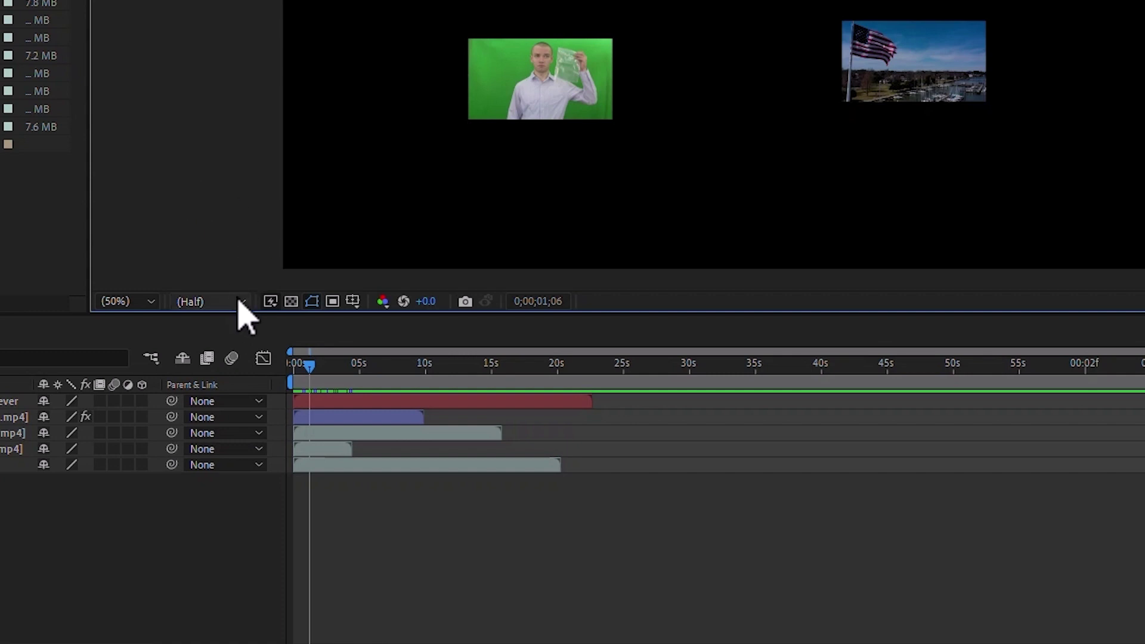
Switch the fast preview mode to Wireframe and return it to Adaptive Resolution.
left_click(272, 302)
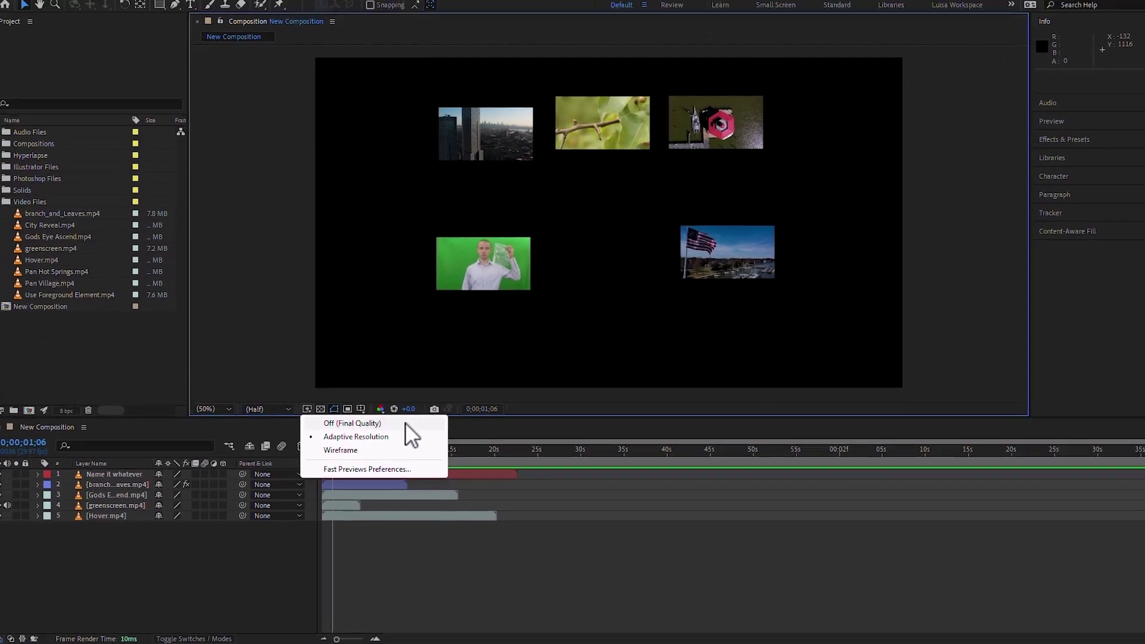
left_click(377, 456)
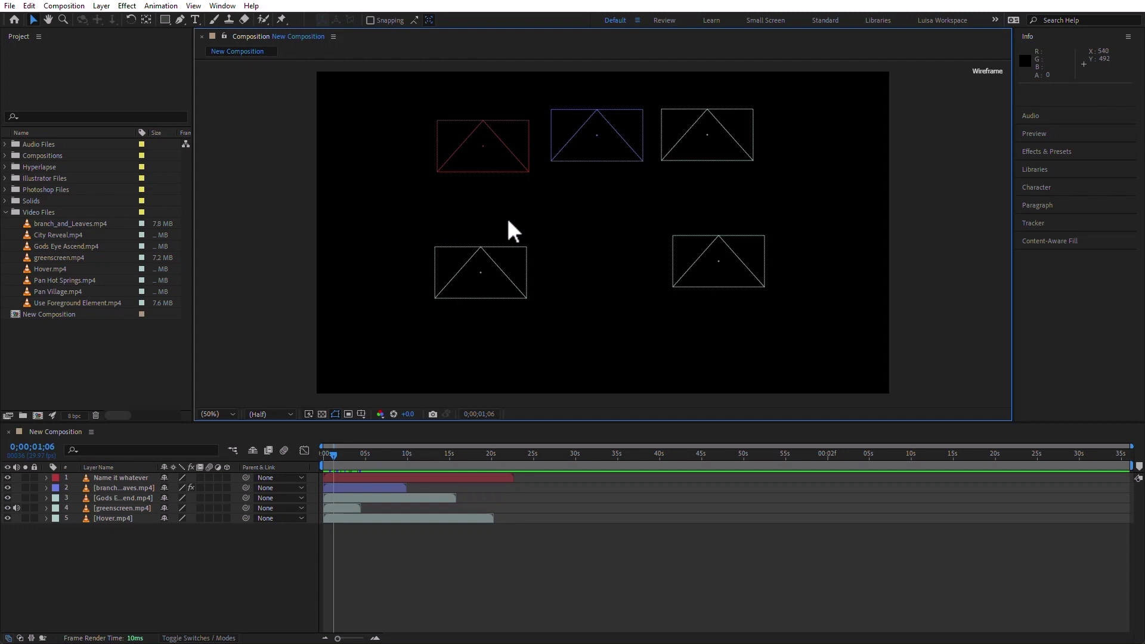
left_click(309, 414)
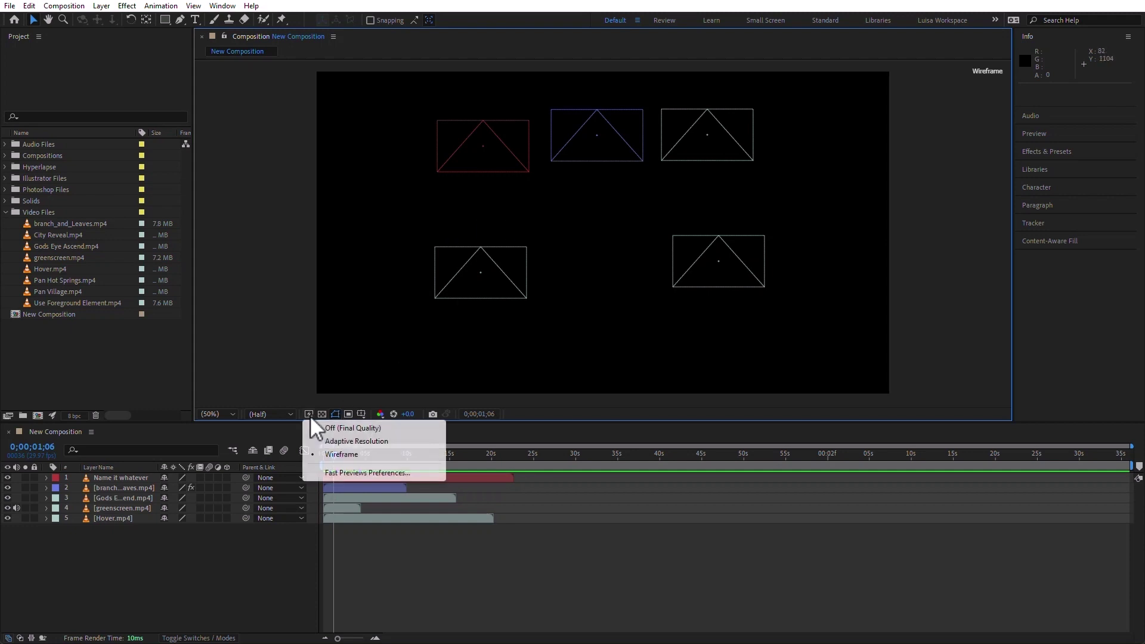
left_click(389, 442)
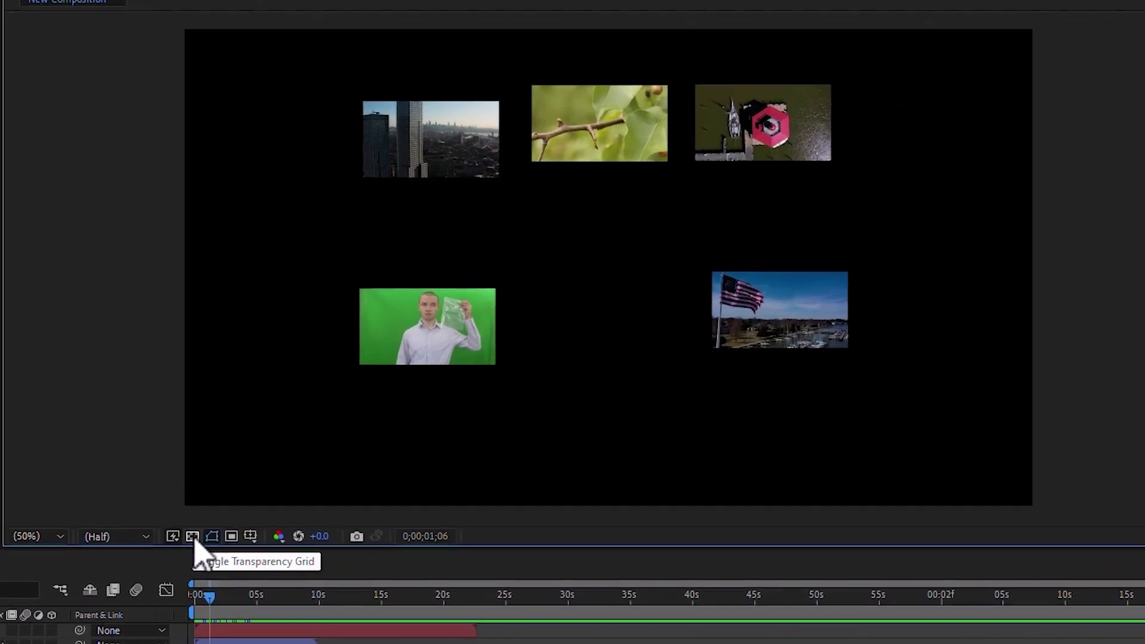
Toggle the transparency grid on and off behind the composition's clips, leaving it off.
left_click(192, 536)
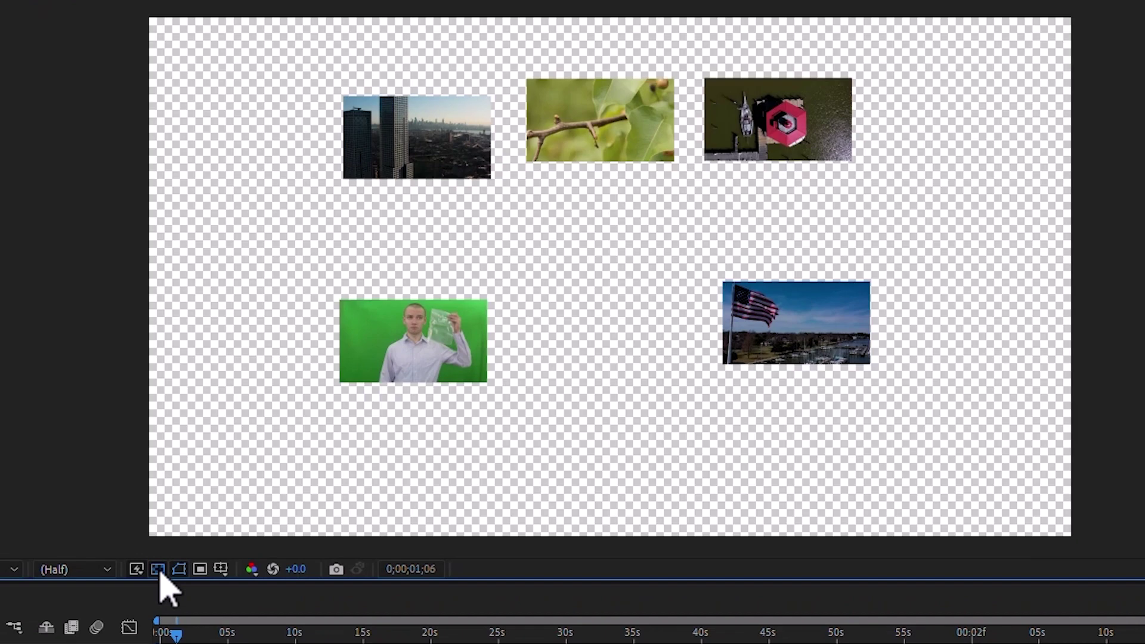
left_click(158, 570)
left_click(158, 570)
left_click(158, 571)
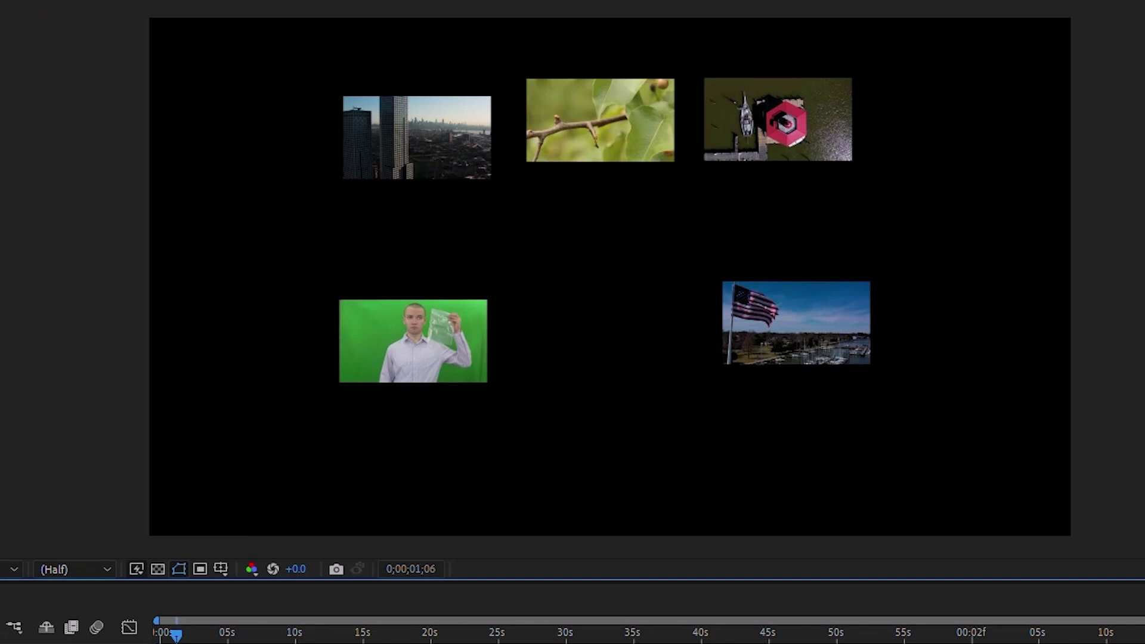
Inspect the background color in the composition's settings, keep black, and cancel out of the settings.
left_click(58, 4)
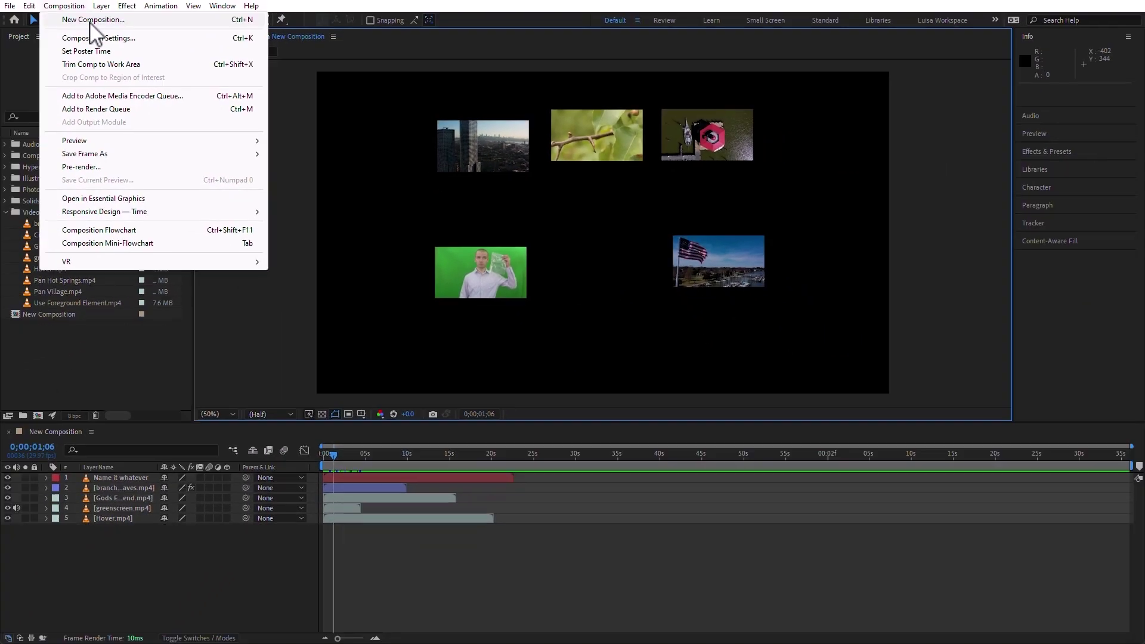
left_click(94, 38)
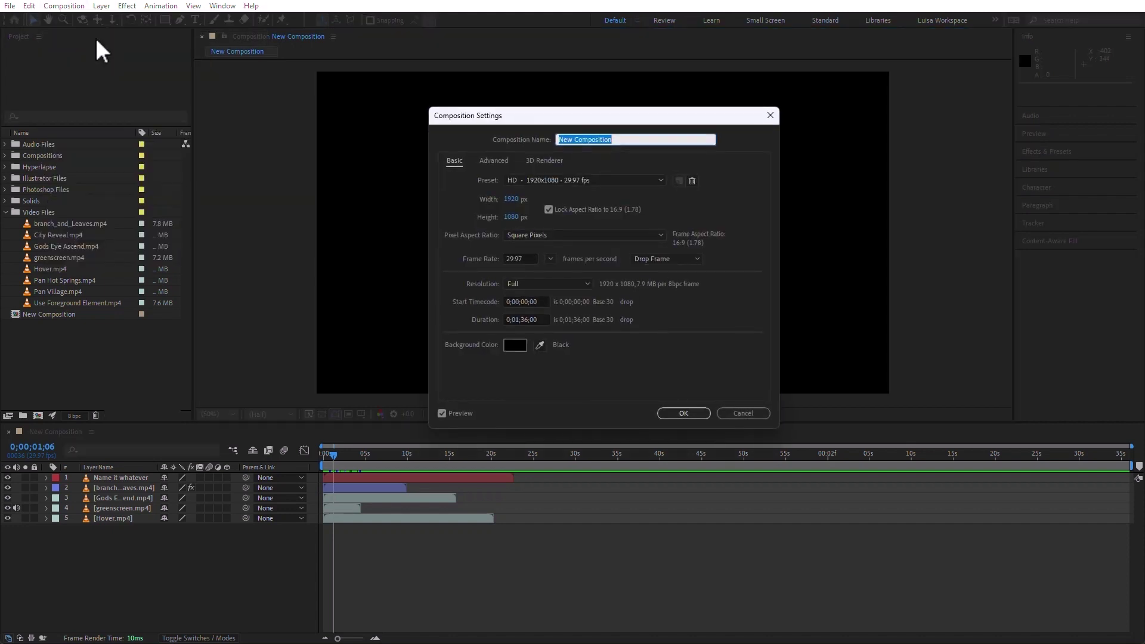
left_click(516, 346)
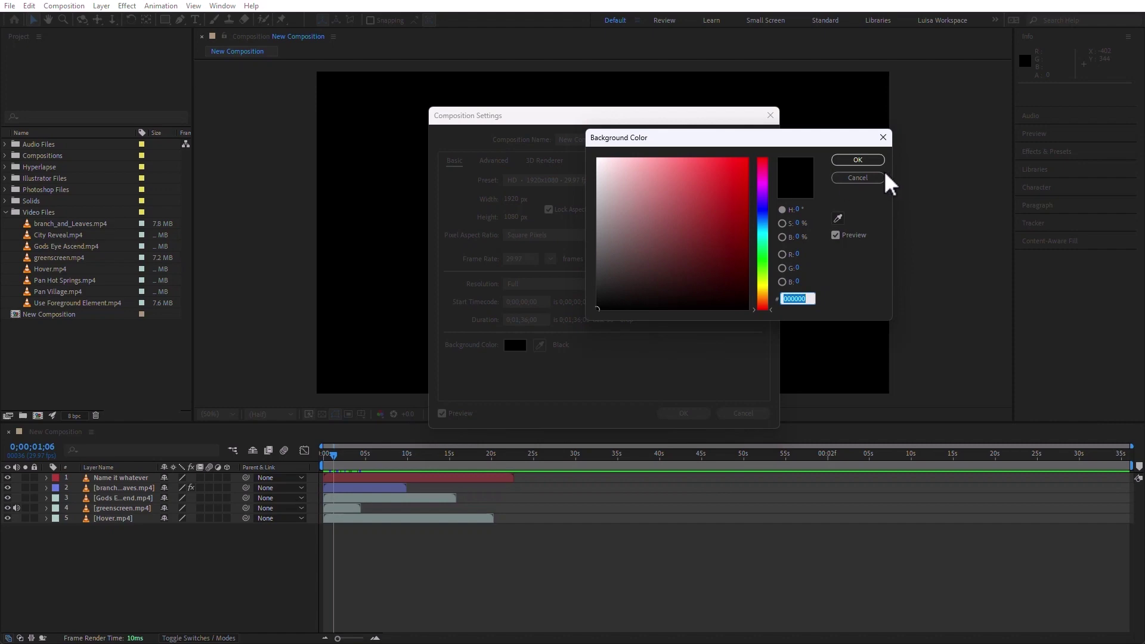
left_click(866, 162)
left_click(747, 412)
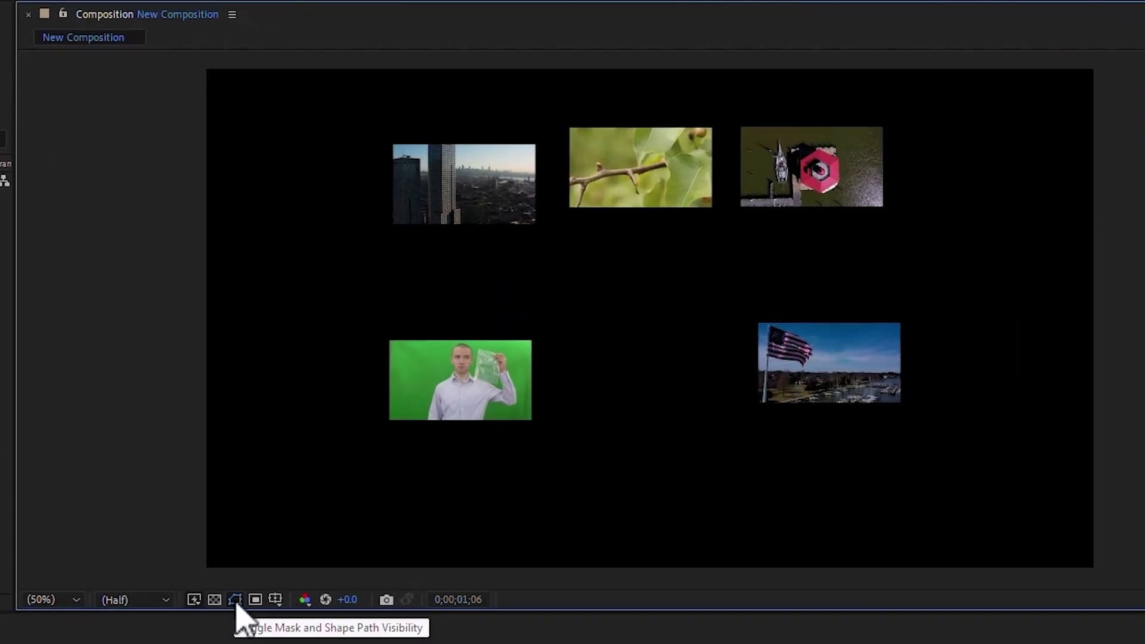
Create a white solid layer covering the whole composition above the video clips.
left_click(236, 600)
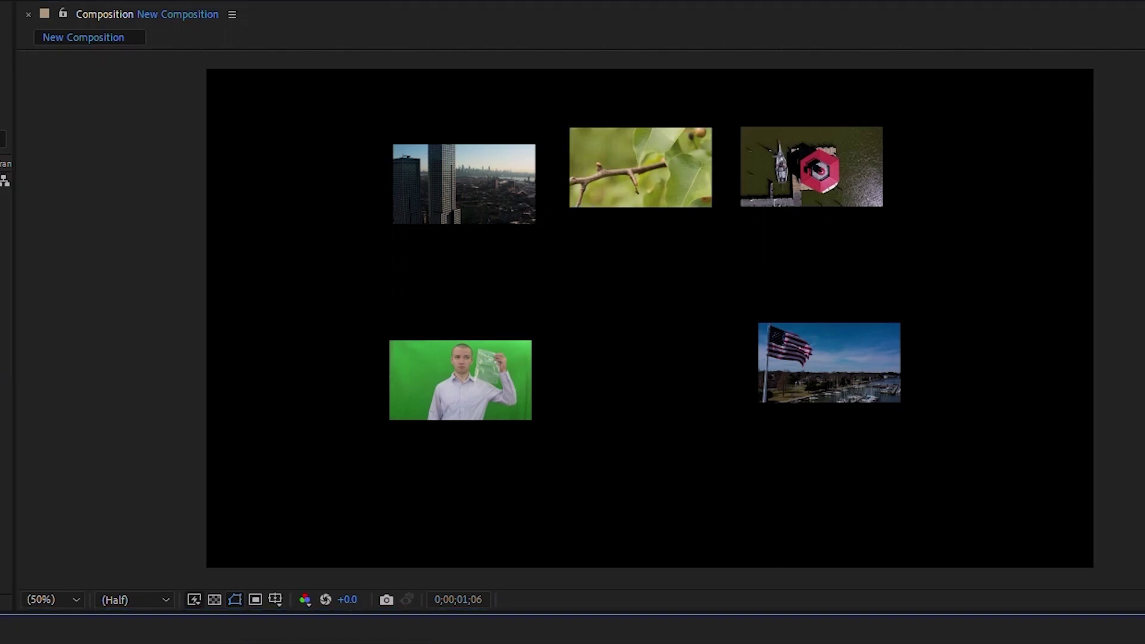
left_click(53, 3)
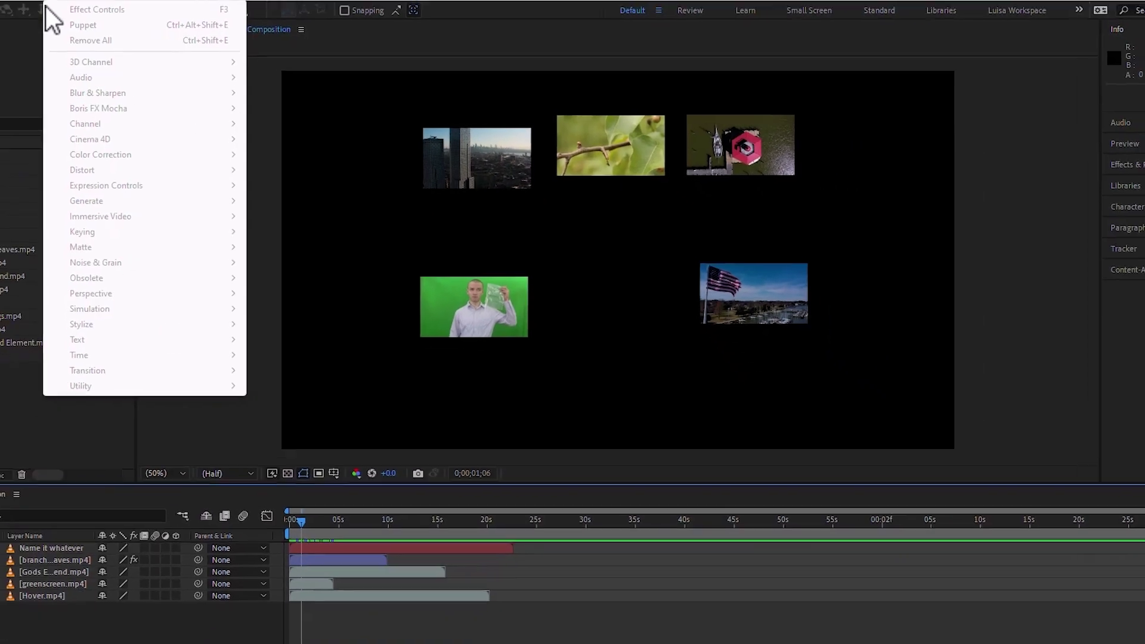
mouse_move(29, 0)
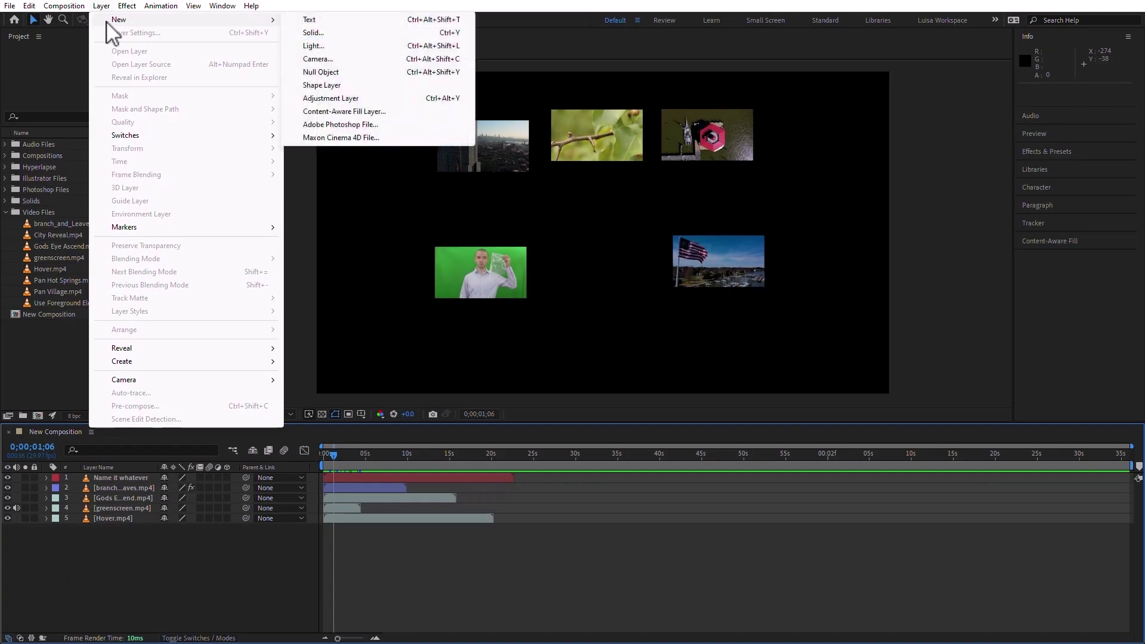
left_click(349, 33)
left_click_drag(953, 428, 496, 145)
left_click(552, 382)
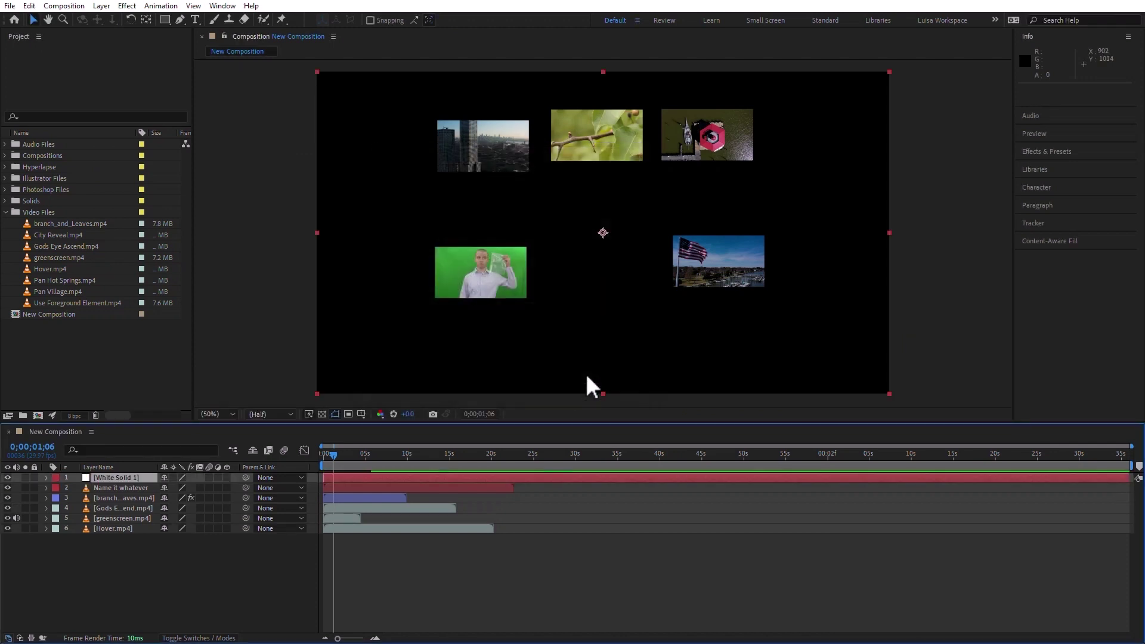
Draw a large rectangular mask on the white solid, starting at about left 352, top 228, and set its mode to None.
left_click(166, 20)
mouse_move(422, 139)
left_mouse_down()
mouse_move(785, 319)
mouse_move(758, 315)
left_mouse_up()
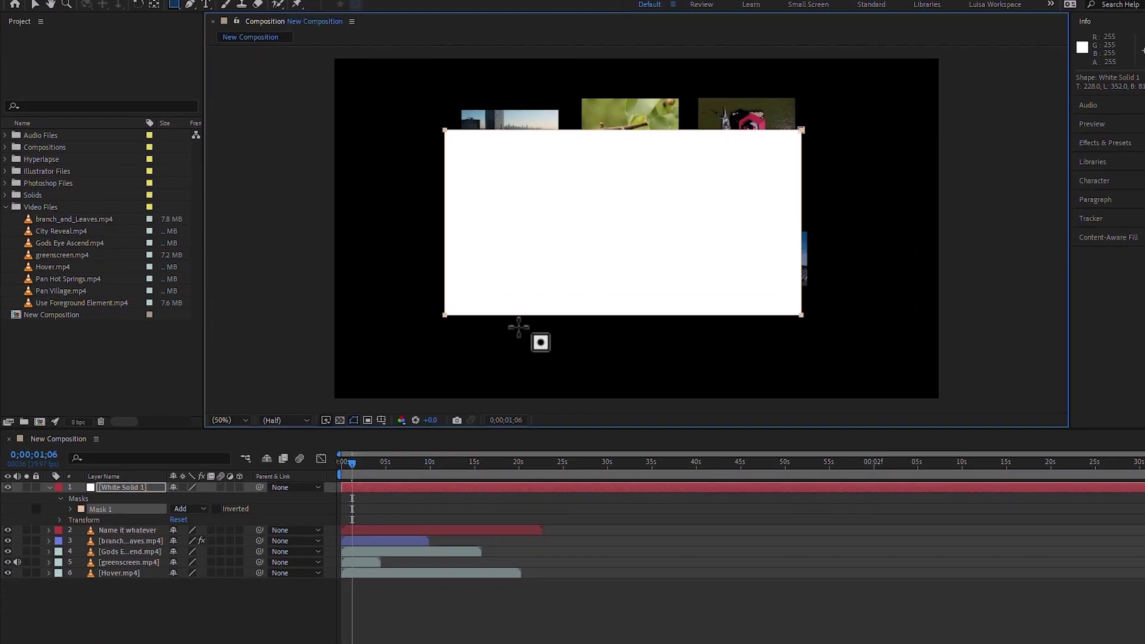
left_click(187, 508)
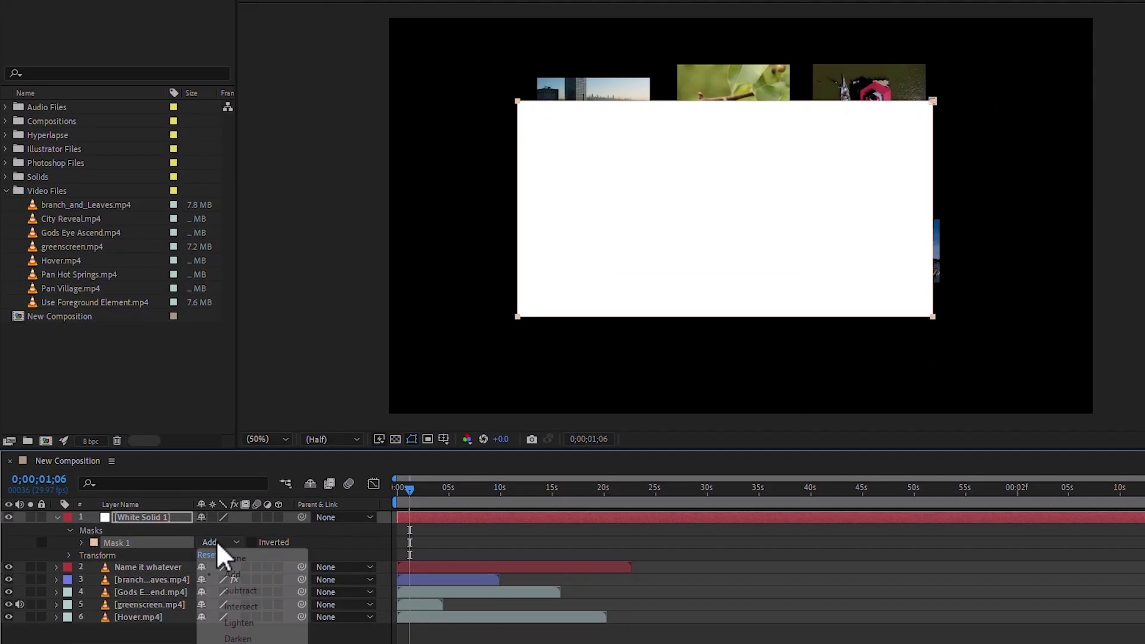
left_click(267, 558)
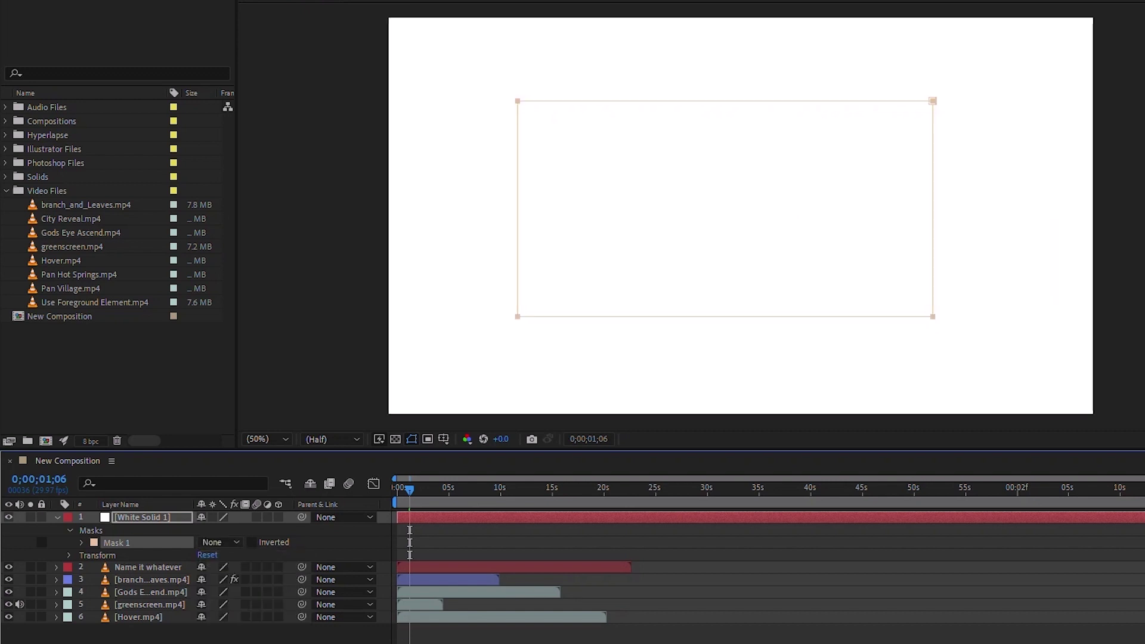
Change the mask outline color on the white solid to red.
left_click(95, 543)
left_click_drag(939, 149, 920, 120)
left_click(1054, 126)
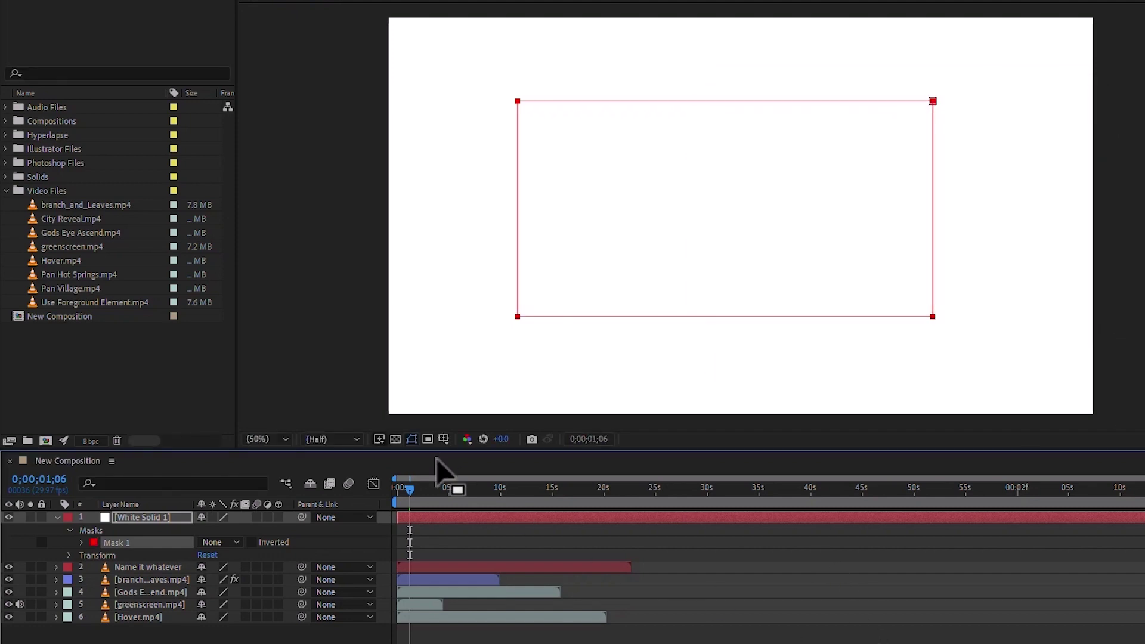
Toggle mask and shape path visibility off and on repeatedly with the mask mode at None, leaving it on.
left_click(411, 441)
left_click(411, 442)
left_click(411, 440)
left_click(412, 439)
left_click(412, 439)
left_click(412, 439)
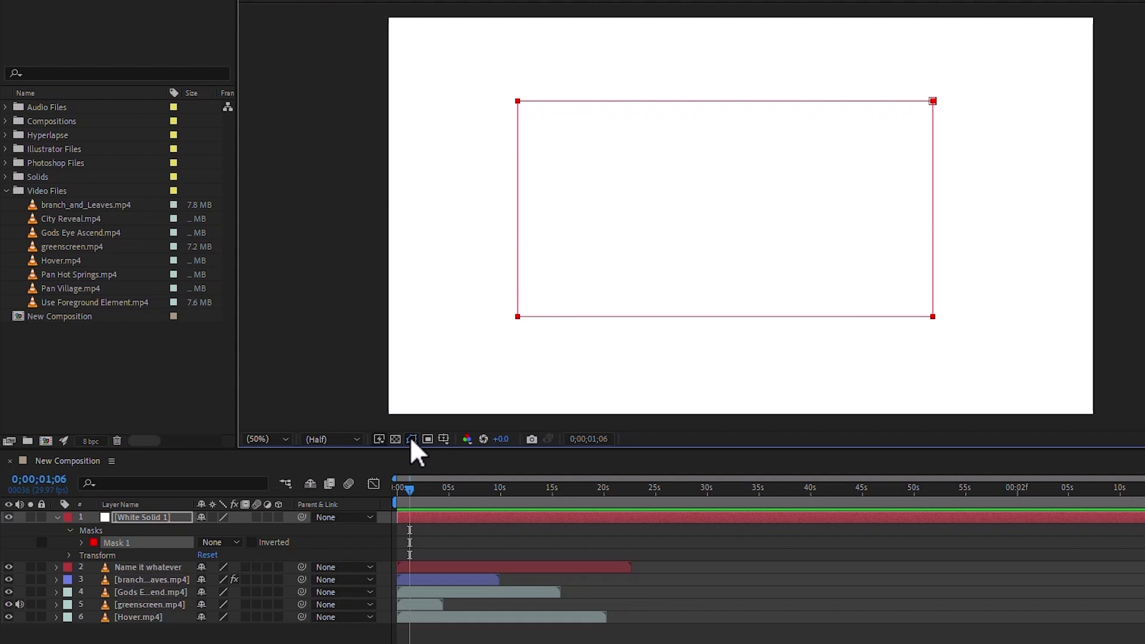
Set the white solid's mask mode to Add and toggle the mask path visibility off and on, leaving it on.
left_click(219, 542)
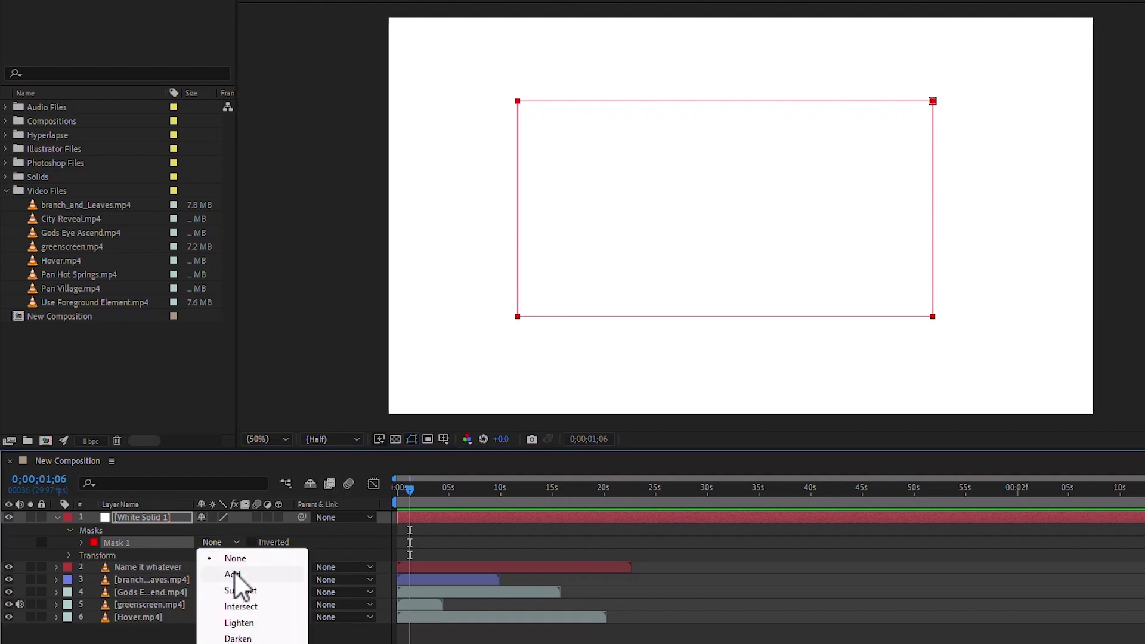
left_click(237, 580)
left_click(411, 442)
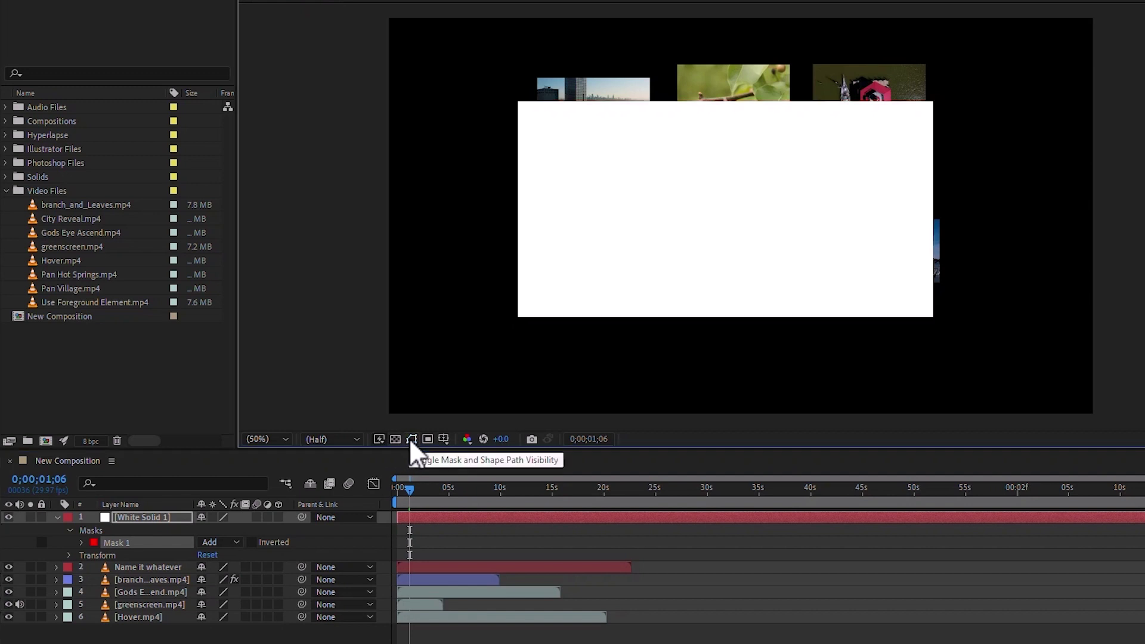
left_click(411, 442)
left_click(411, 441)
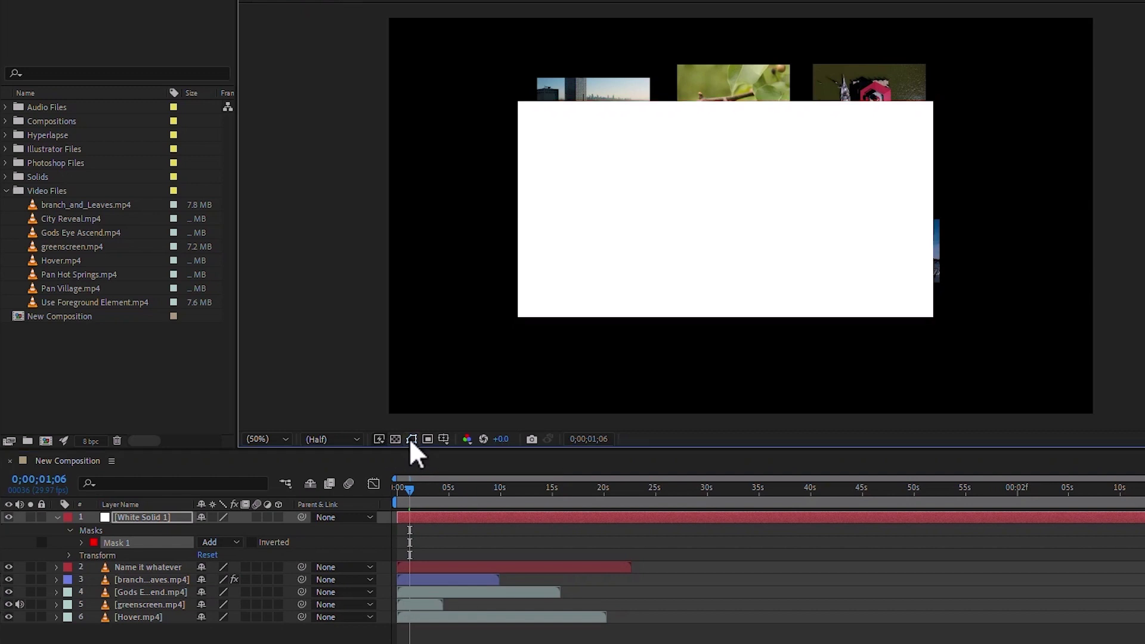
left_click(412, 440)
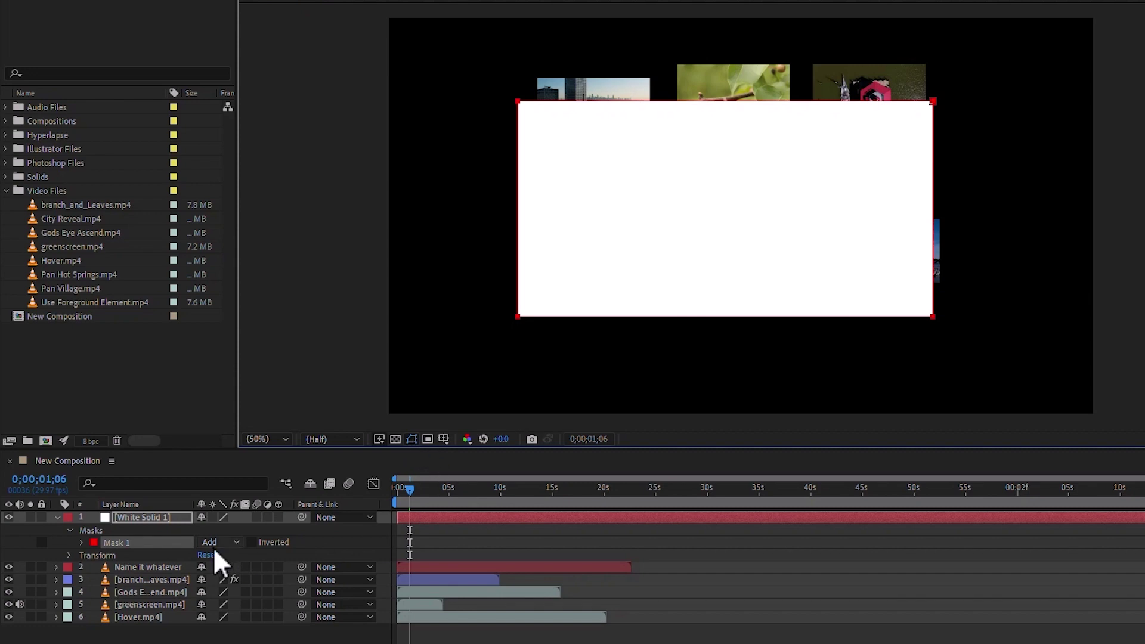
Delete the masked white solid layer from the composition.
left_click(156, 517)
key("Delete")
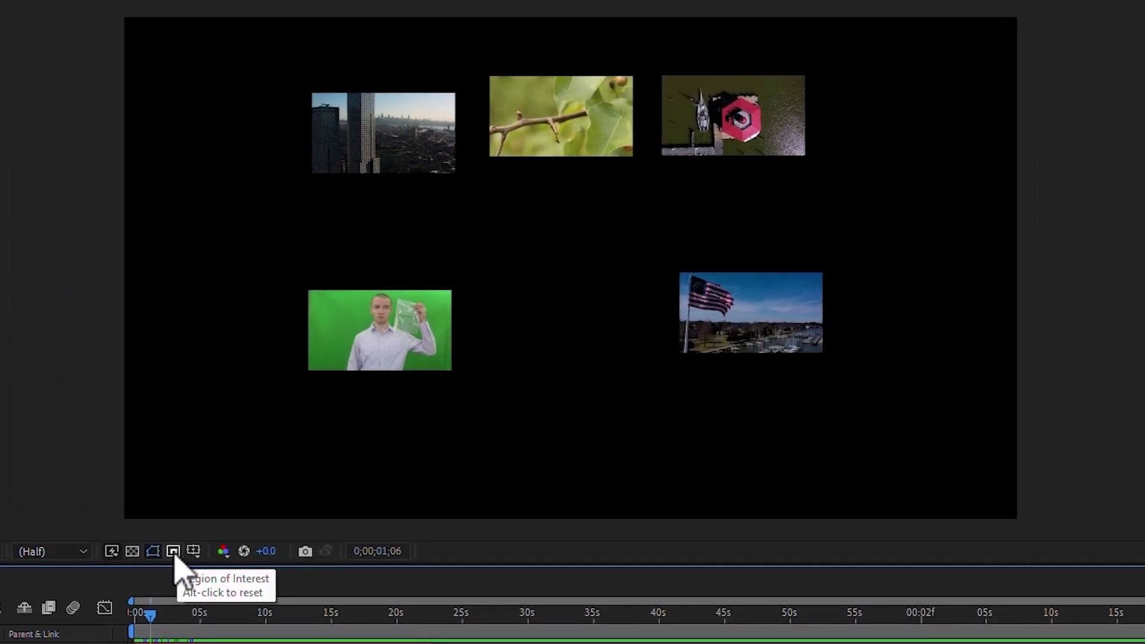
Define a region of interest framing only the green-screen clip of the man in the composition view.
left_click(174, 554)
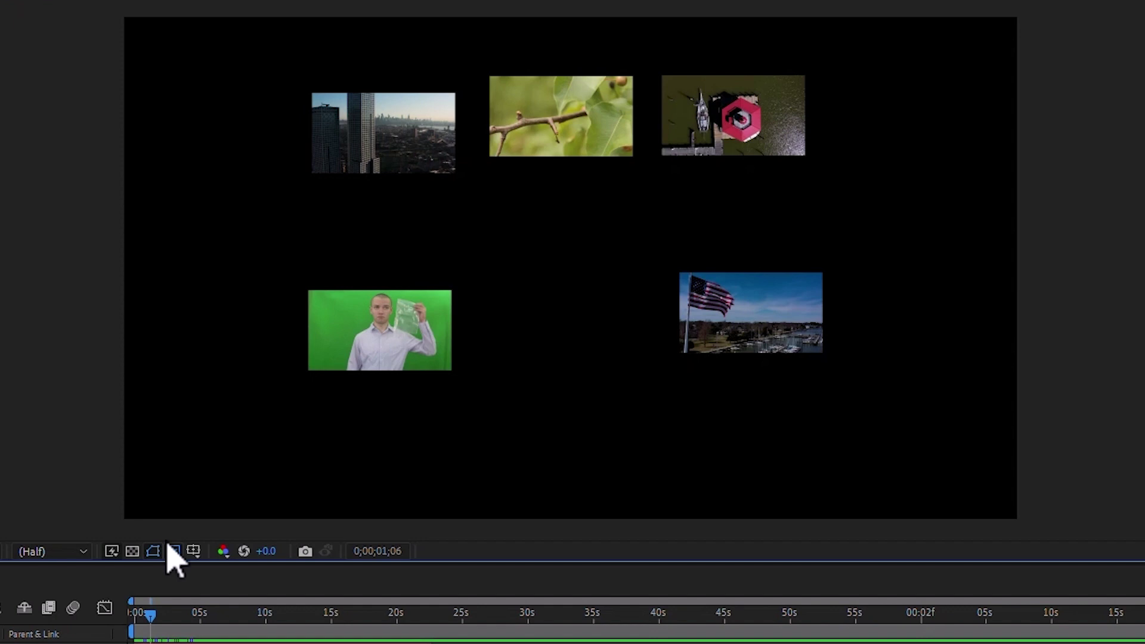
left_click_drag(293, 266, 473, 396)
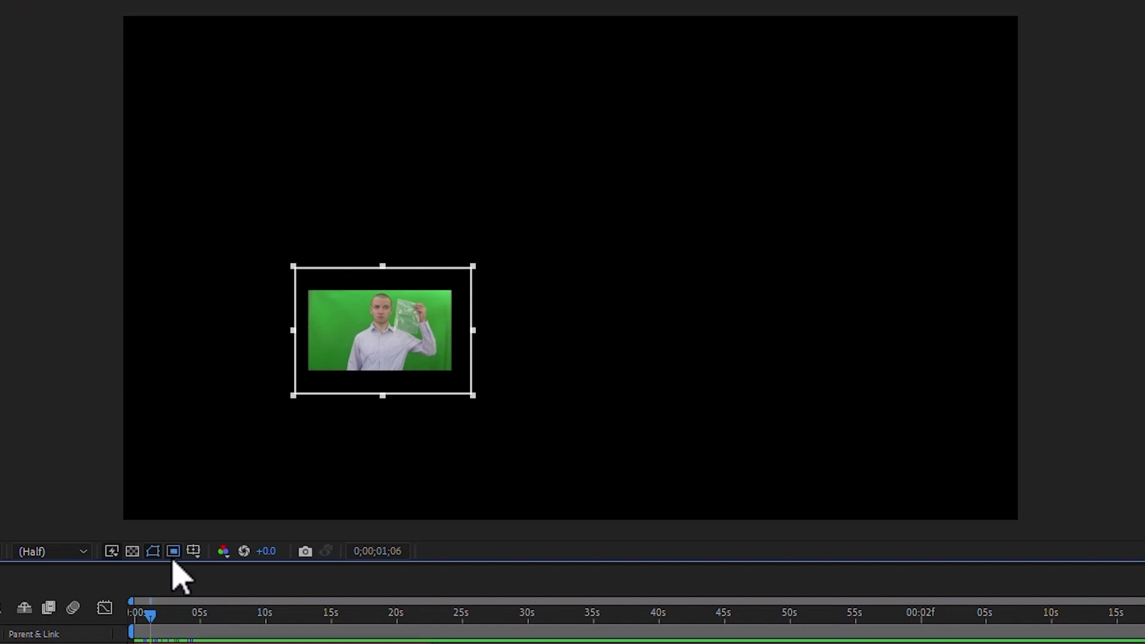
Toggle the region of interest off and back on, and crop the composition to that region around the green-screen clip.
left_click(173, 551)
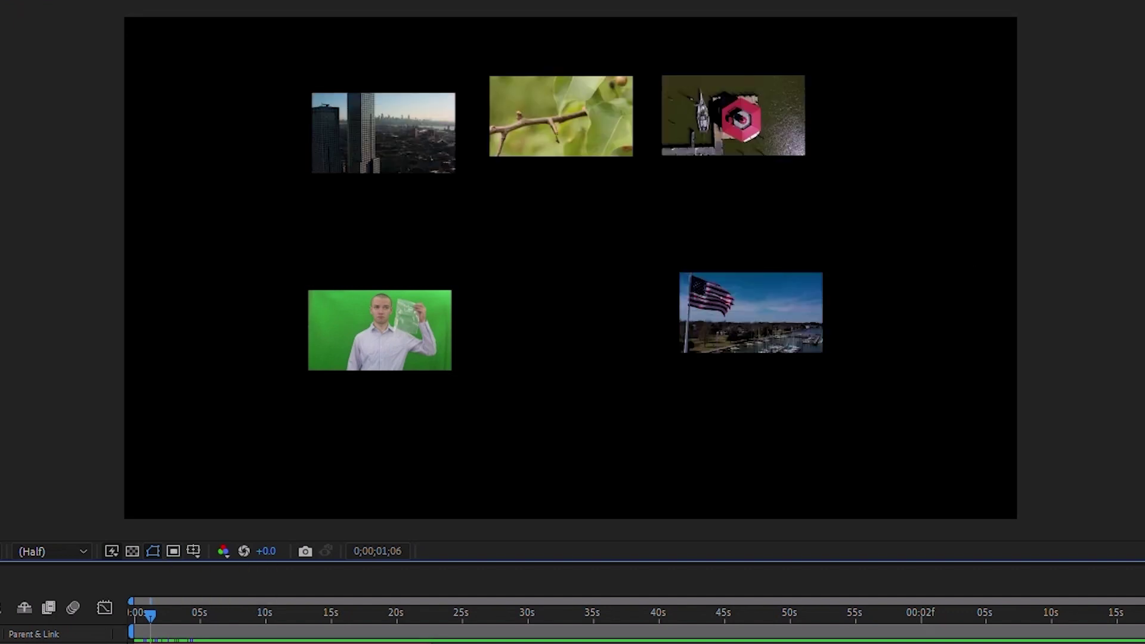
left_click(173, 552)
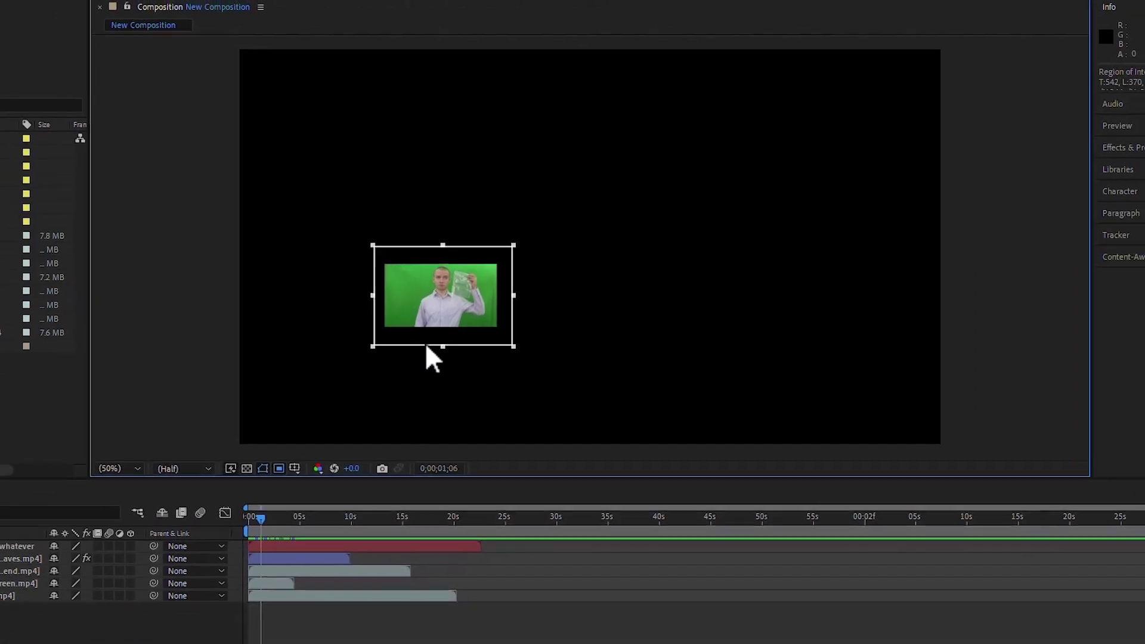
left_click(64, 6)
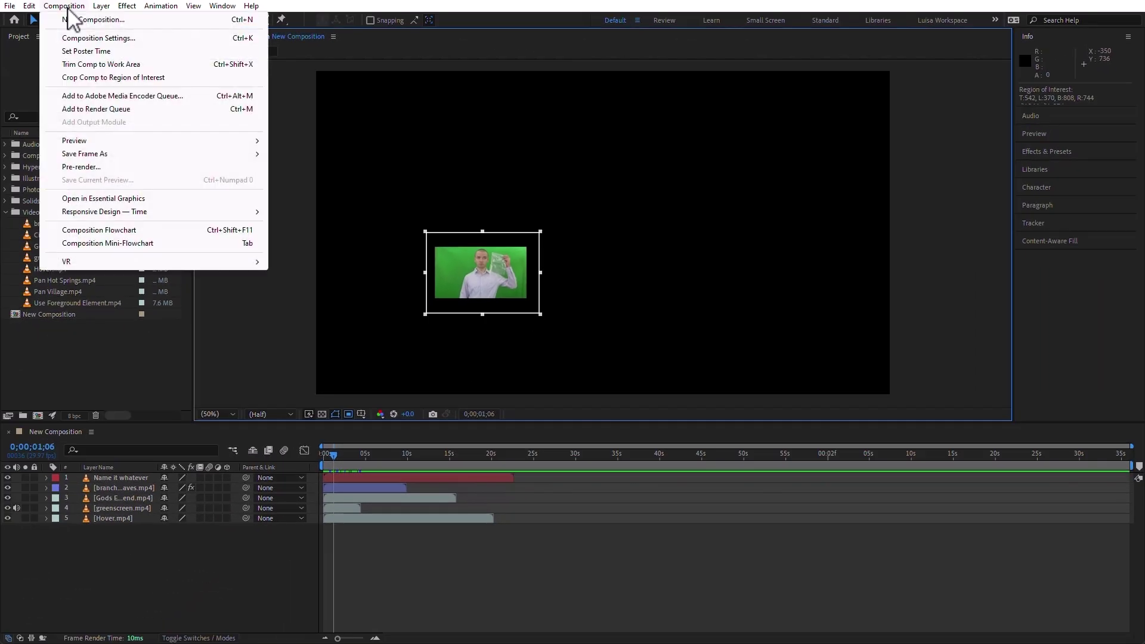
left_click(174, 82)
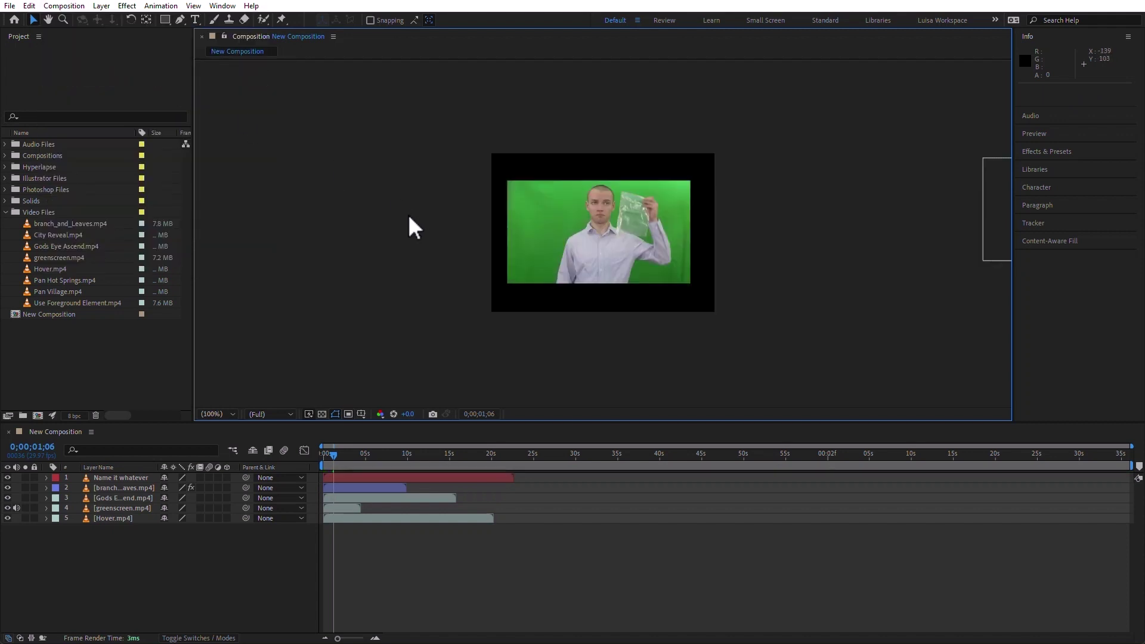
Check the cropped composition's dimensions in the composition settings and undo the crop to the region of interest.
left_click(64, 6)
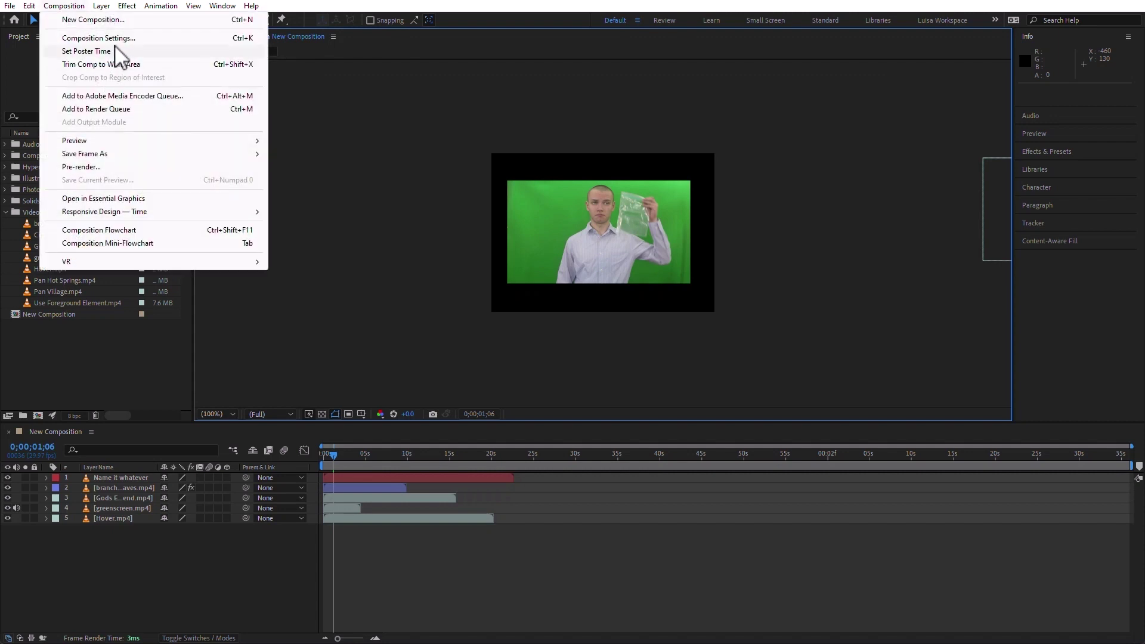
left_click(117, 38)
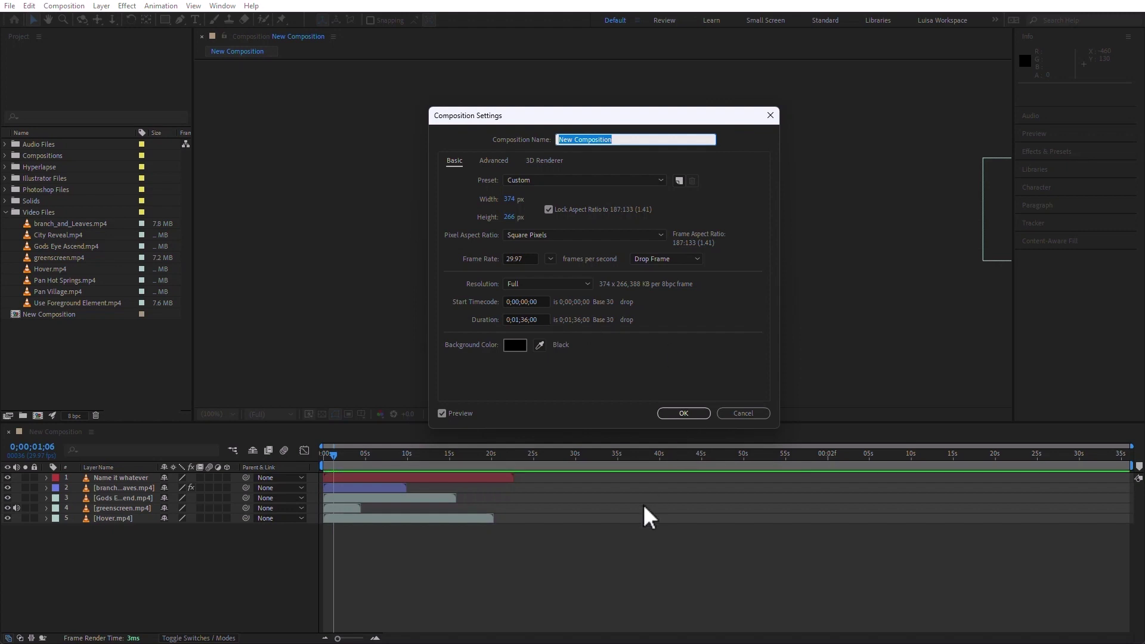
left_click(683, 413)
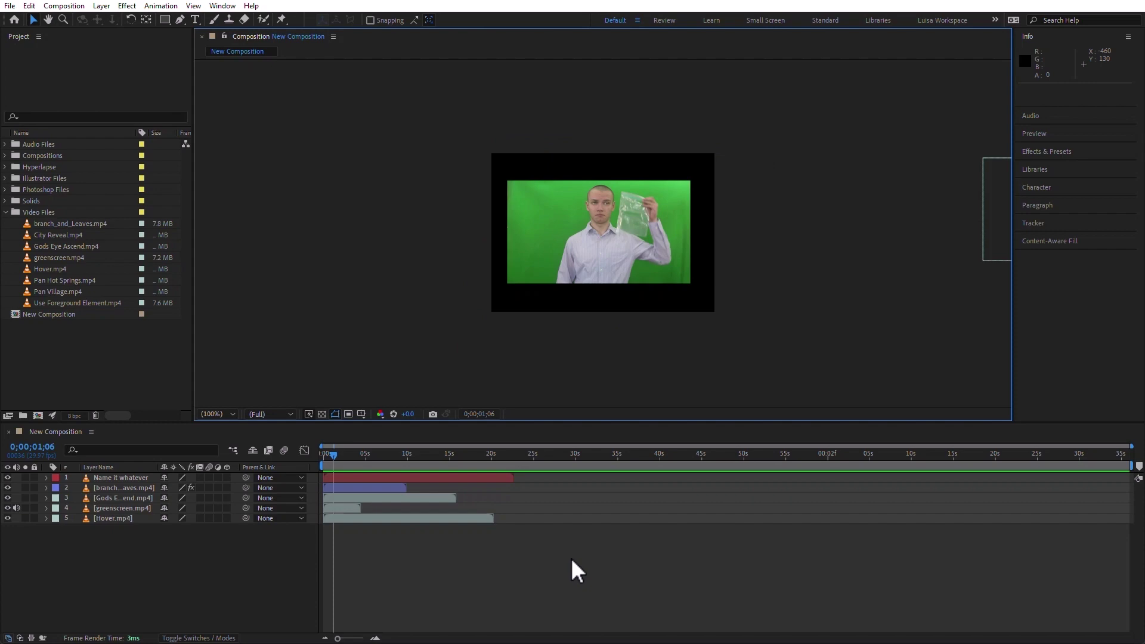
key("ctrl+z")
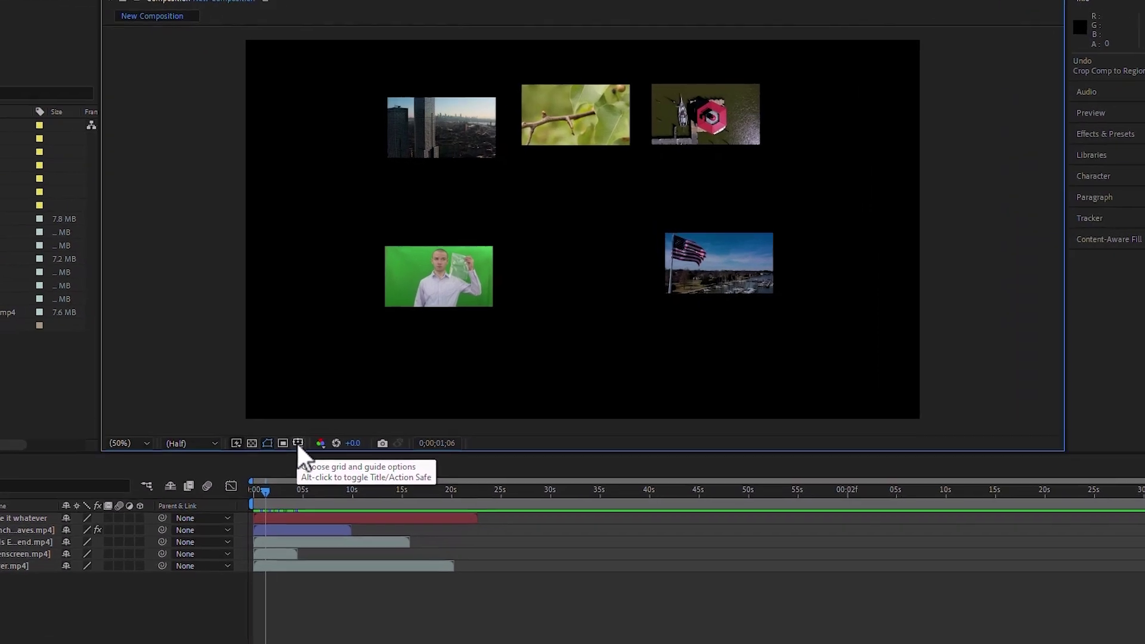
Display the Title/Action Safe overlay on the composition, and replace it with the Proportional Grid.
left_click(361, 414)
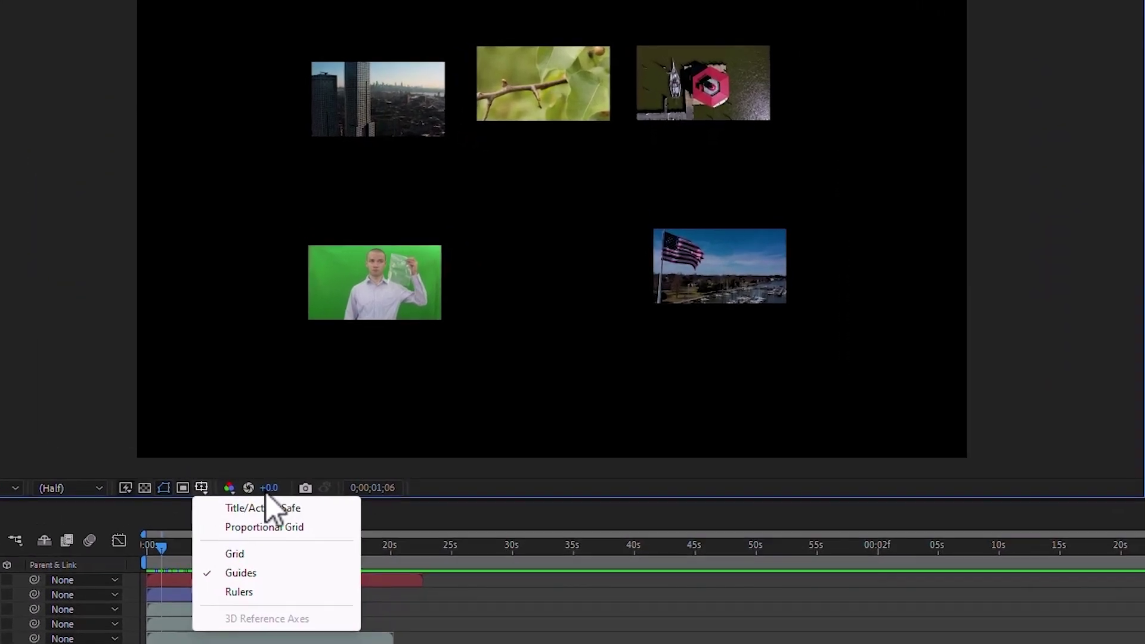
left_click(320, 510)
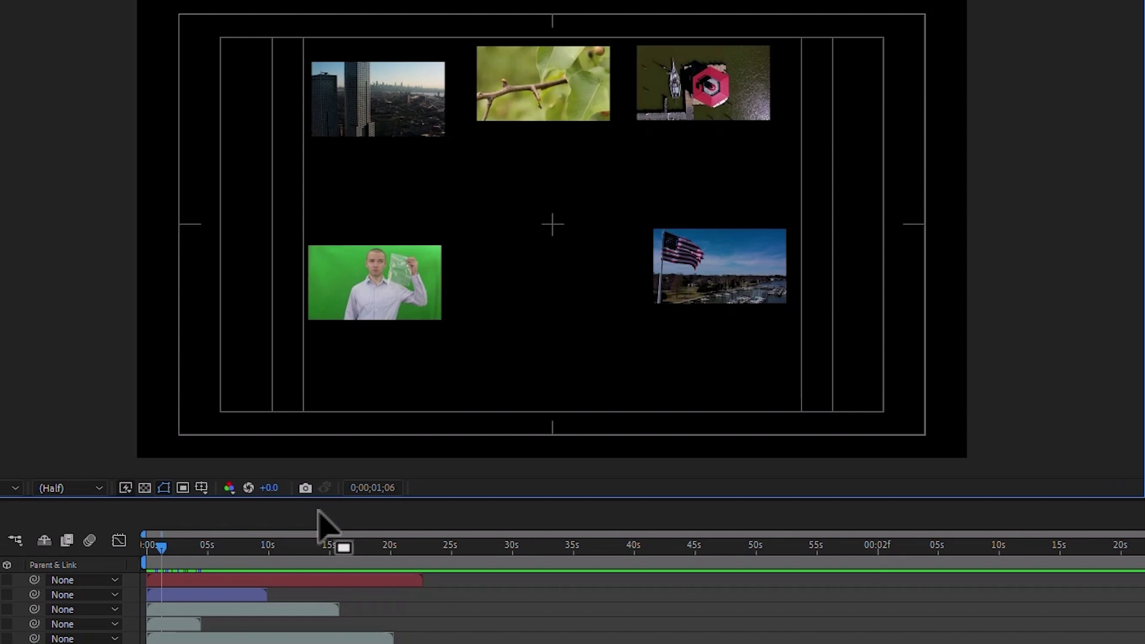
left_click(201, 489)
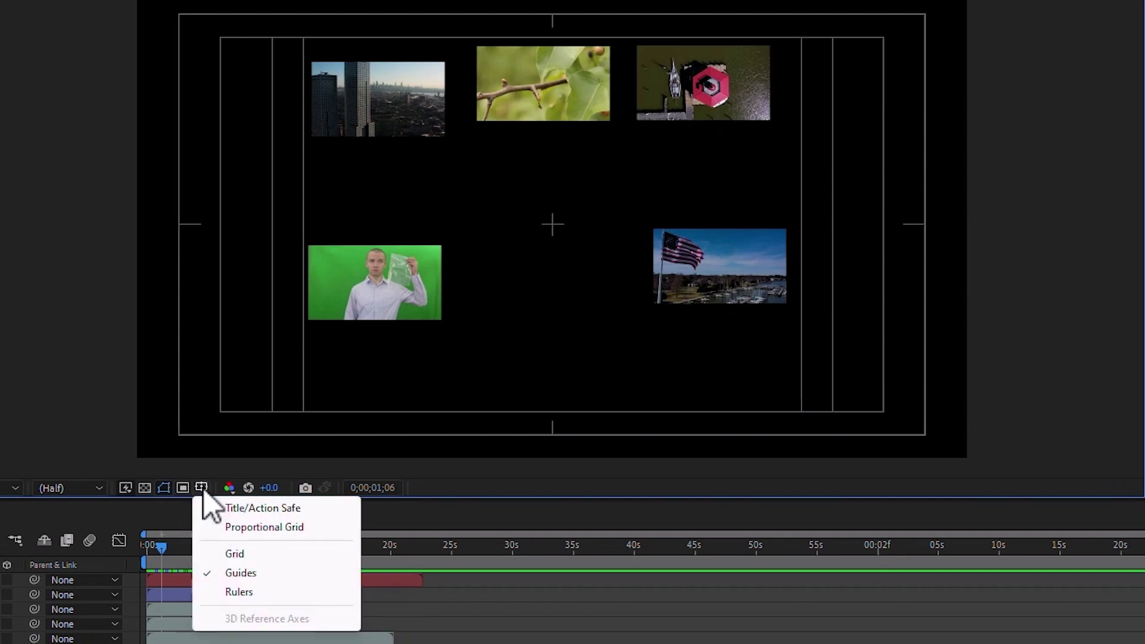
left_click(283, 528)
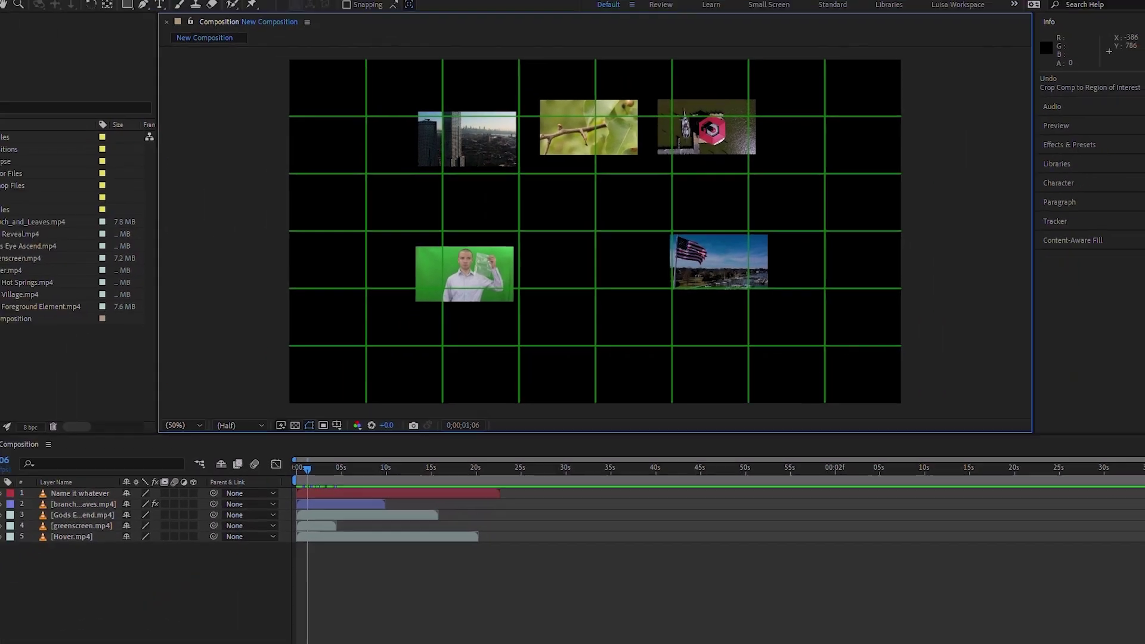
In the Grids & Guides preferences, set gridlines every 120 pixels and the proportional grid to 3 horizontal and 3 vertical.
left_click(28, 6)
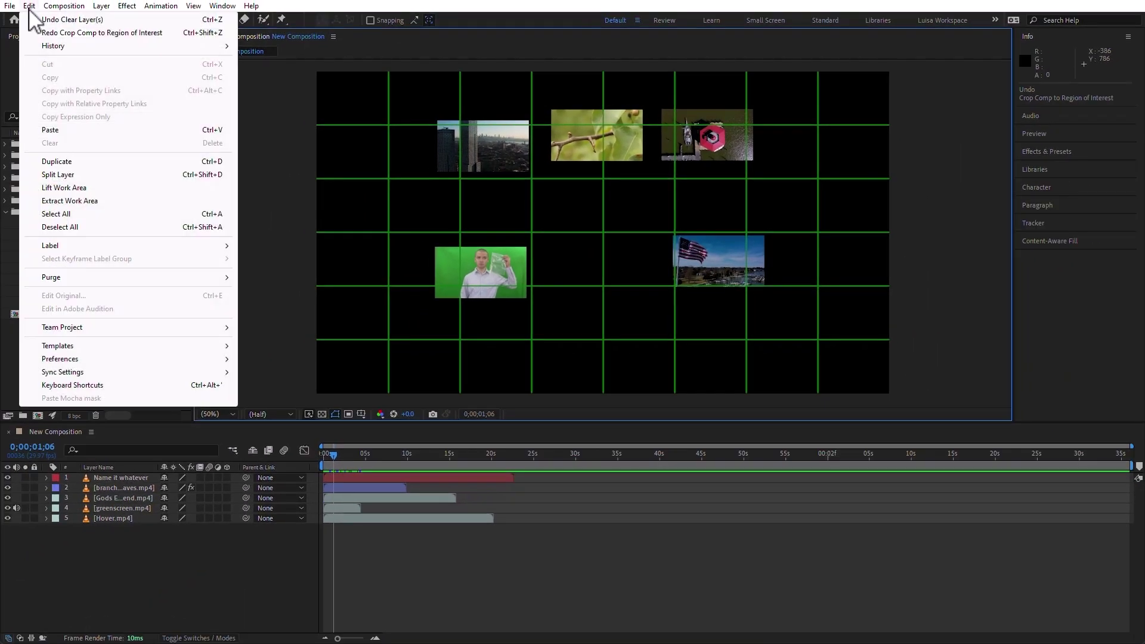
mouse_move(94, 359)
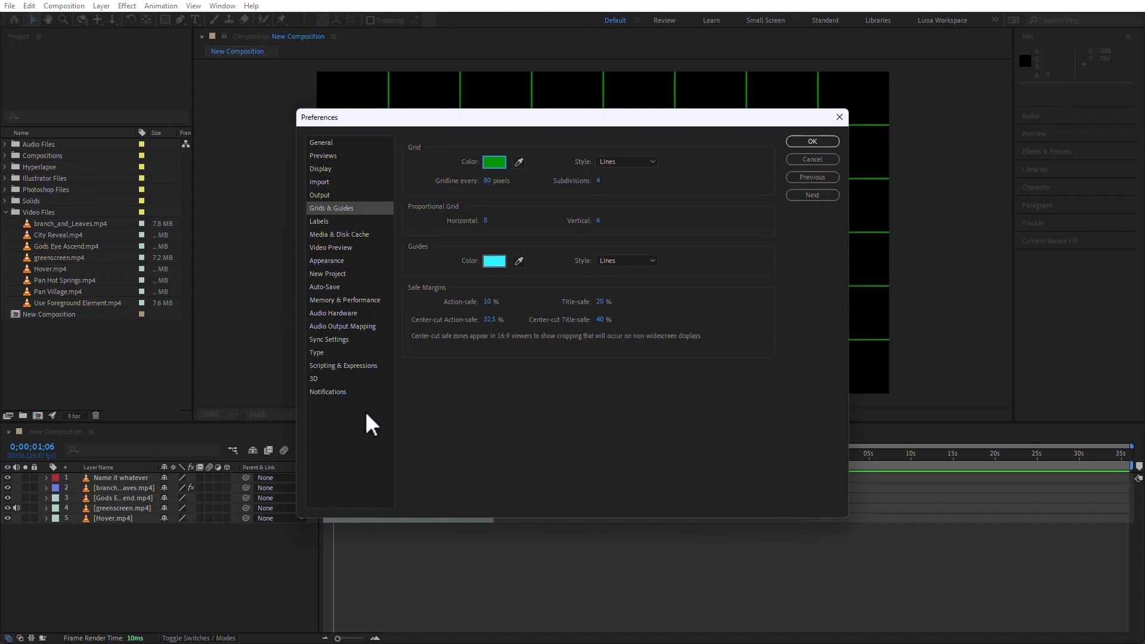
left_click(498, 182)
type("120")
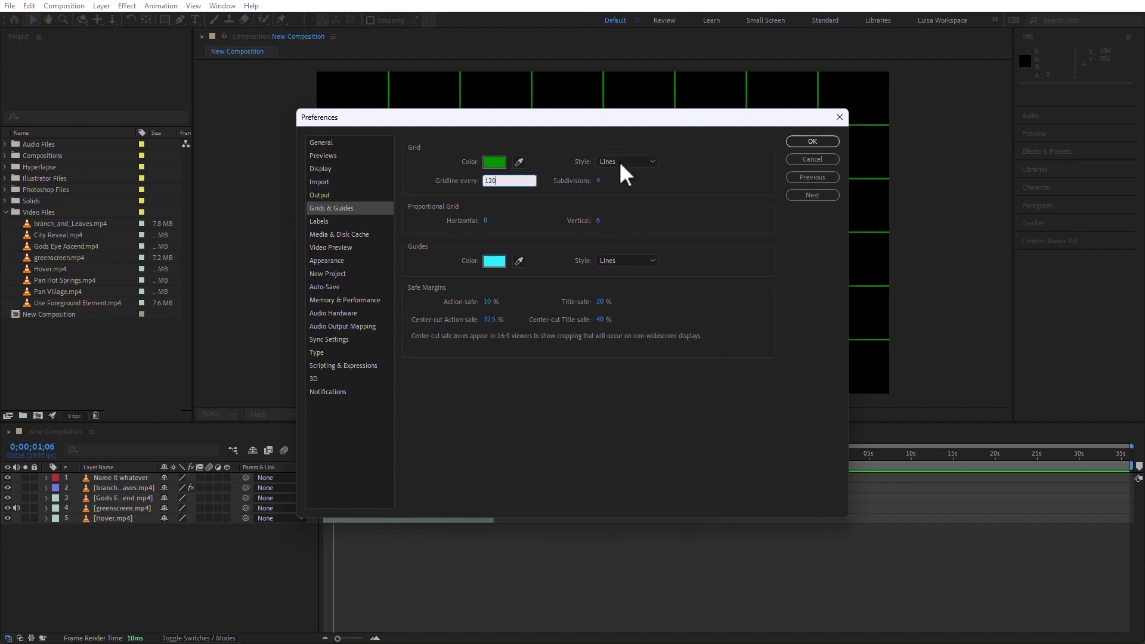
left_click(653, 196)
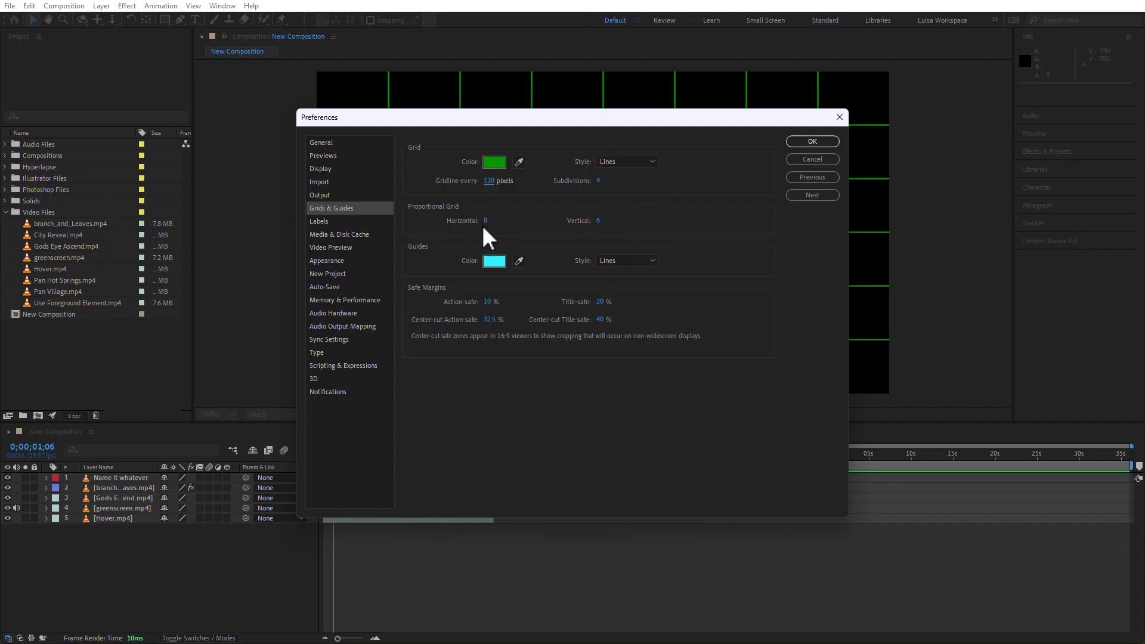
type("3")
left_click(598, 221)
type("3")
left_click(674, 228)
left_click(809, 142)
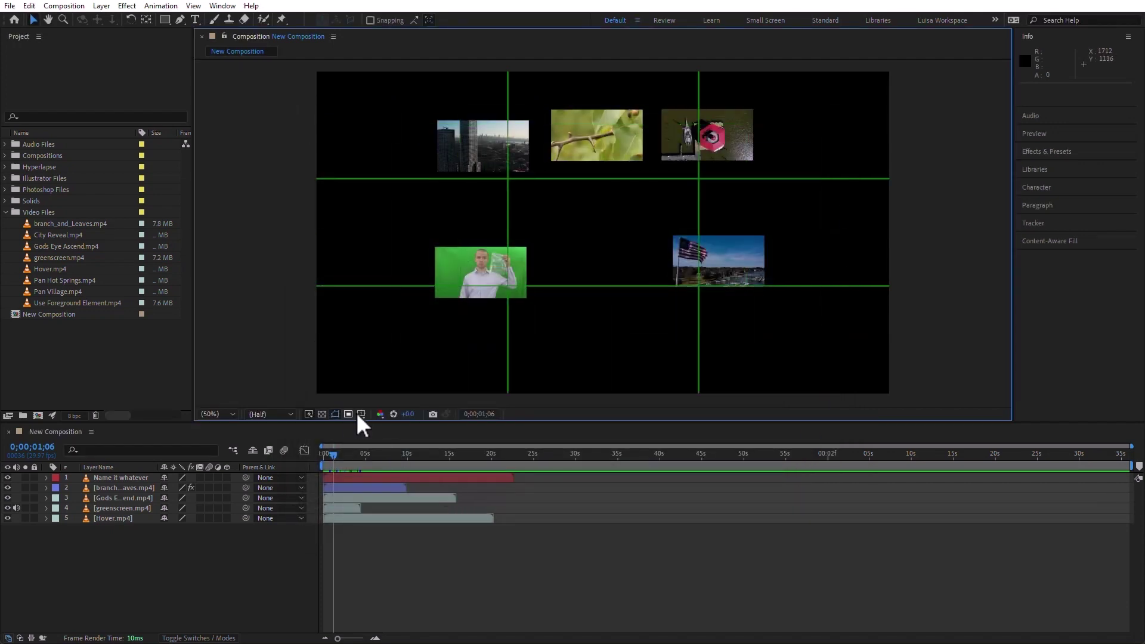
Turn off guides and show the regular grid over the composition along with the proportional grid.
left_click(362, 414)
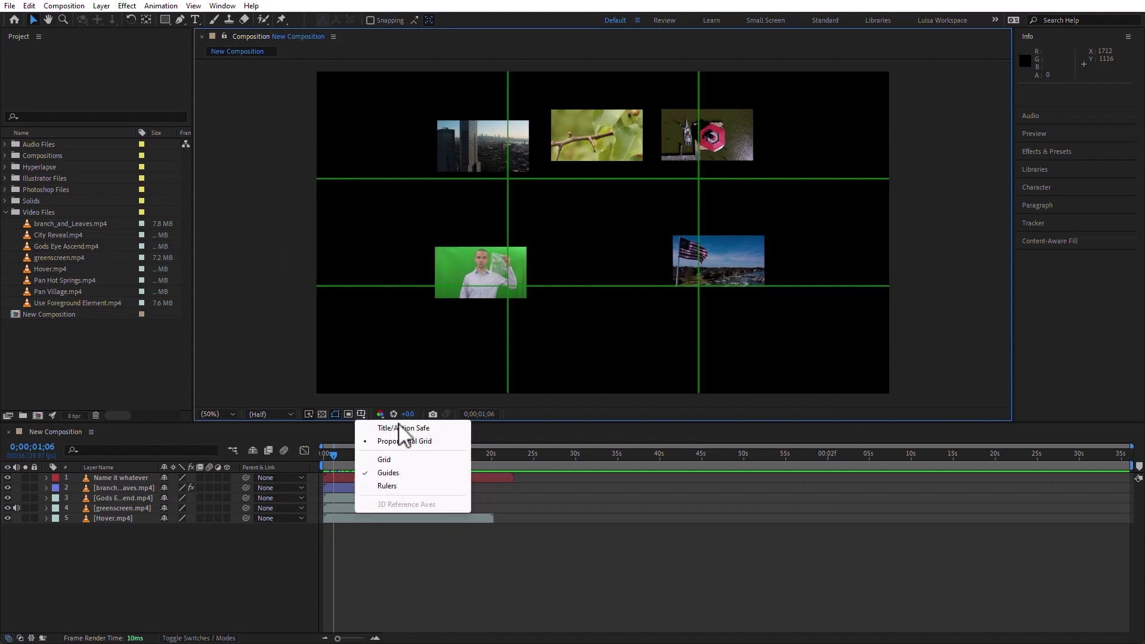
left_click(360, 412)
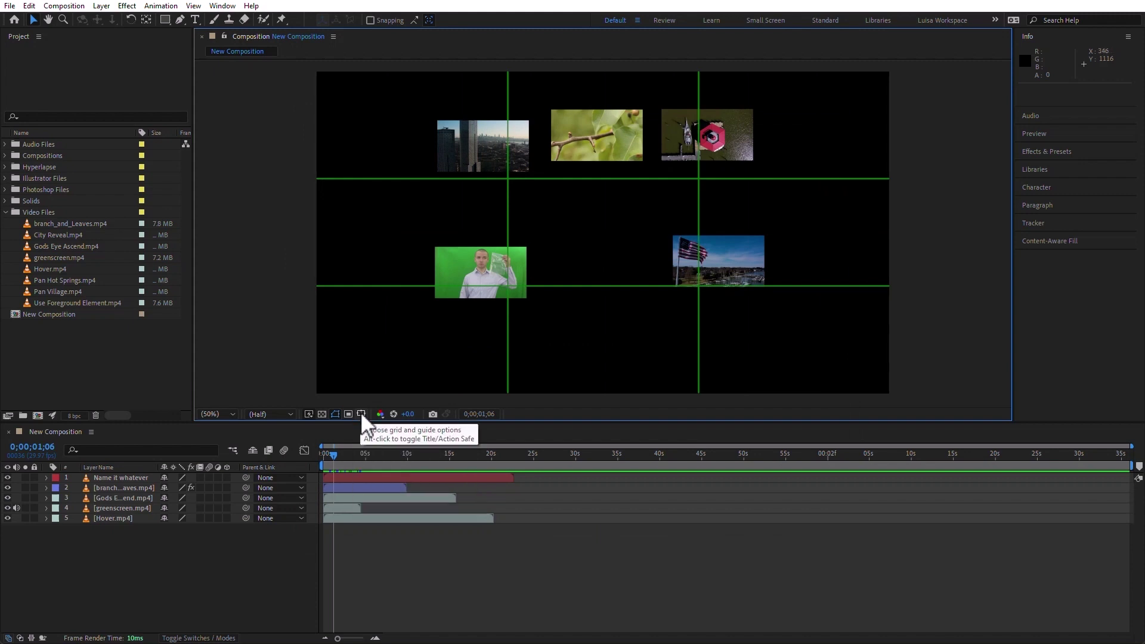
left_click(362, 413)
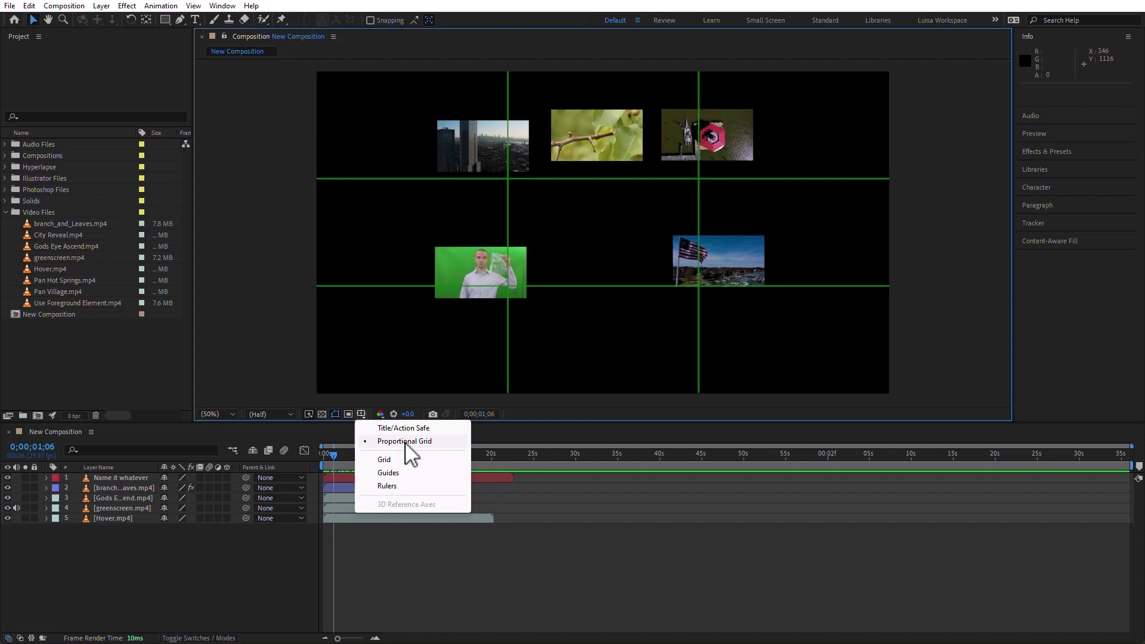
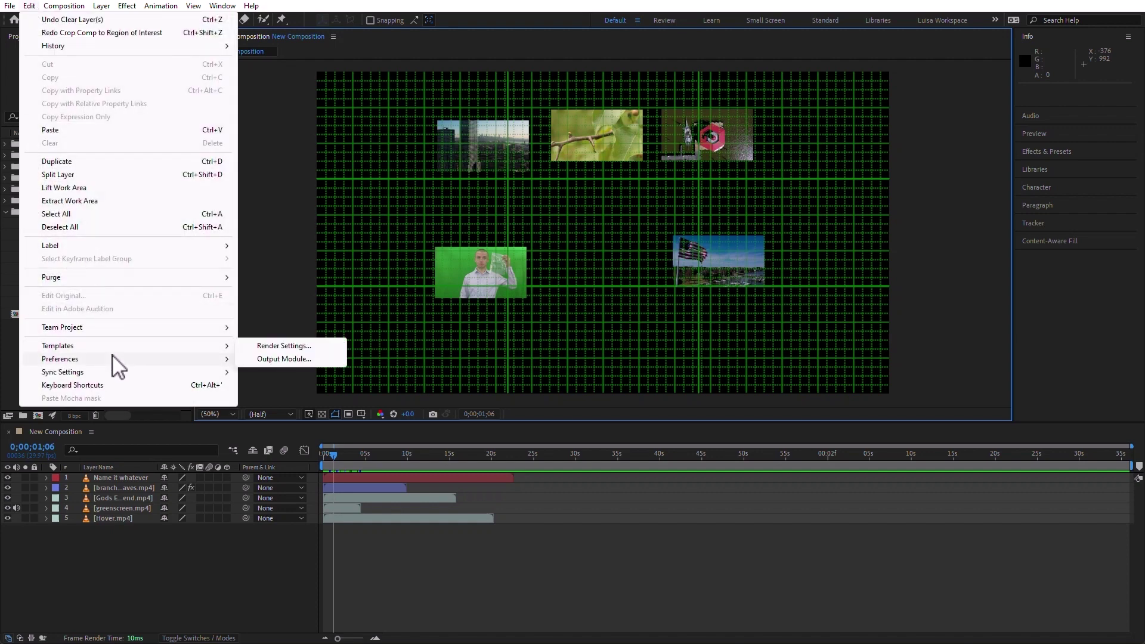
In the Grids & Guides preferences, set the regular grid to a gridline every 771 pixels with 1 subdivision.
mouse_move(113, 359)
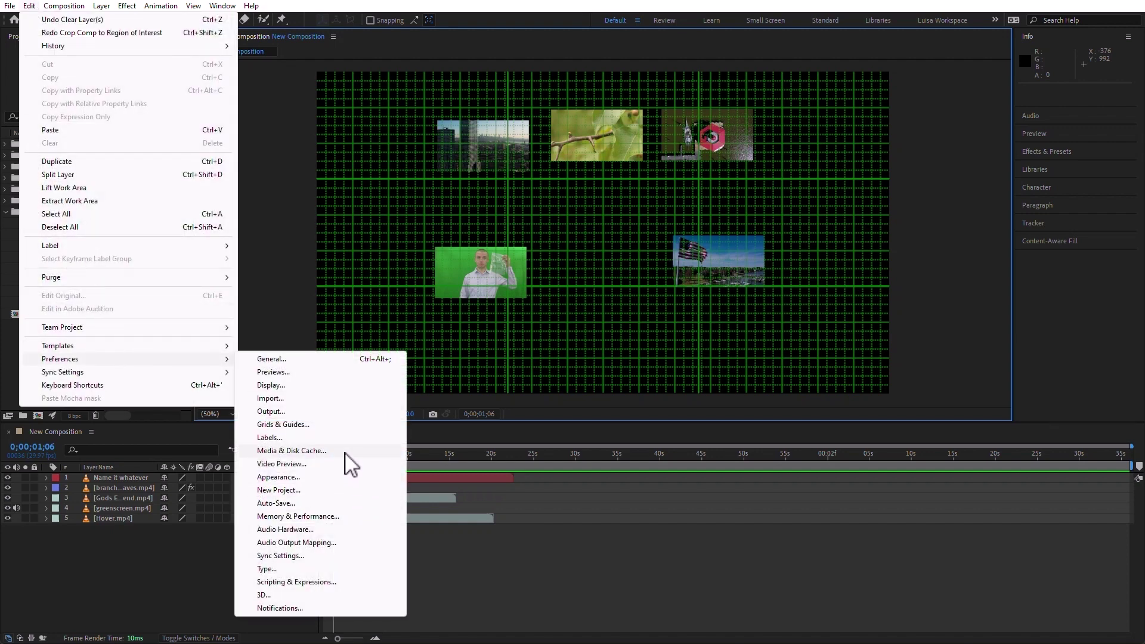
left_click(361, 425)
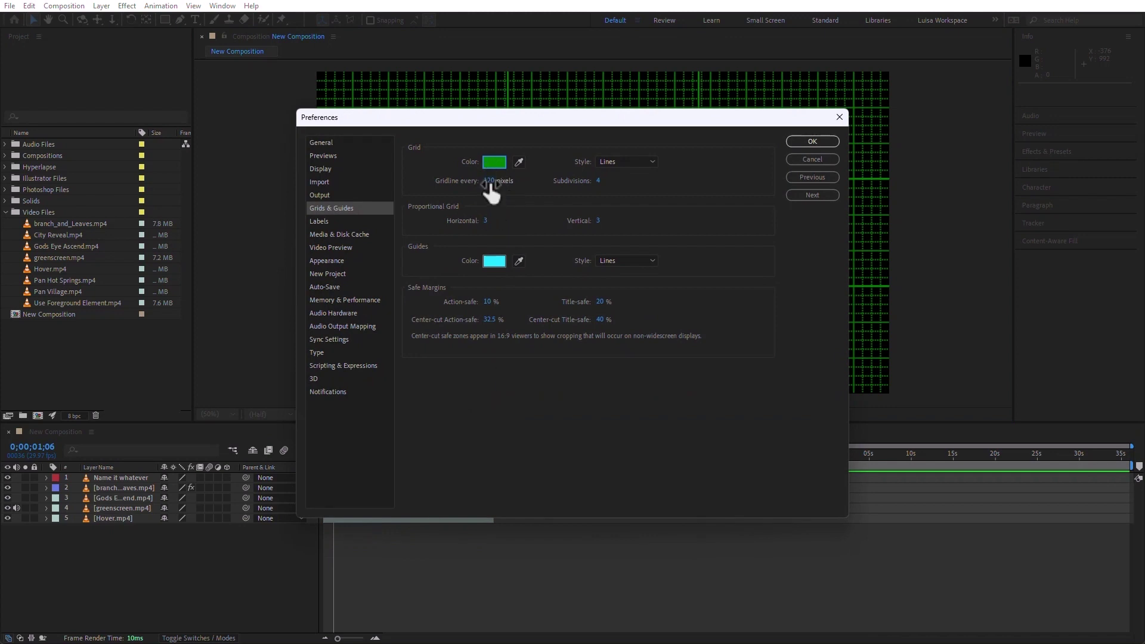
left_click_drag(490, 186, 838, 213)
left_click_drag(596, 180, 556, 202)
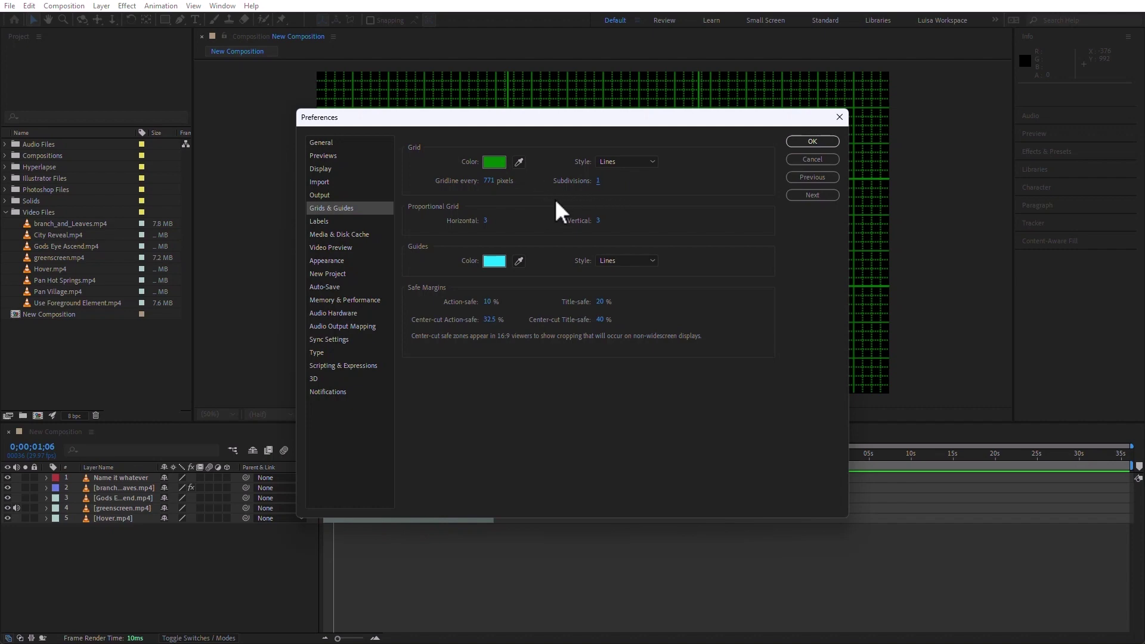
left_click(811, 141)
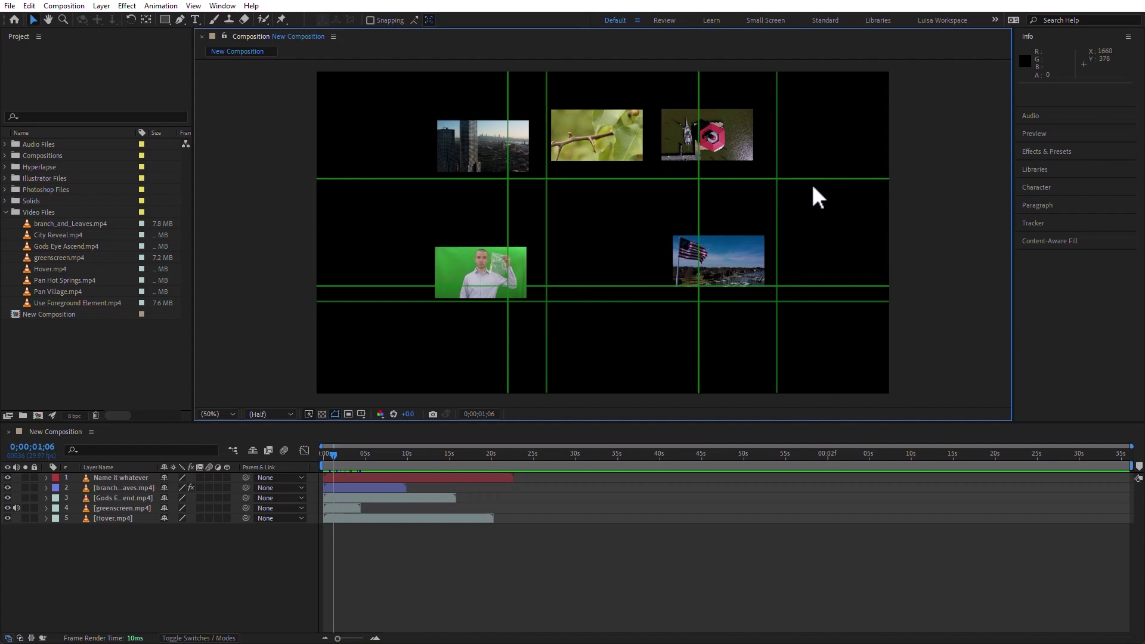
Turn on the guides and rulers for the composition view.
left_click(362, 414)
left_click(389, 473)
left_click(361, 414)
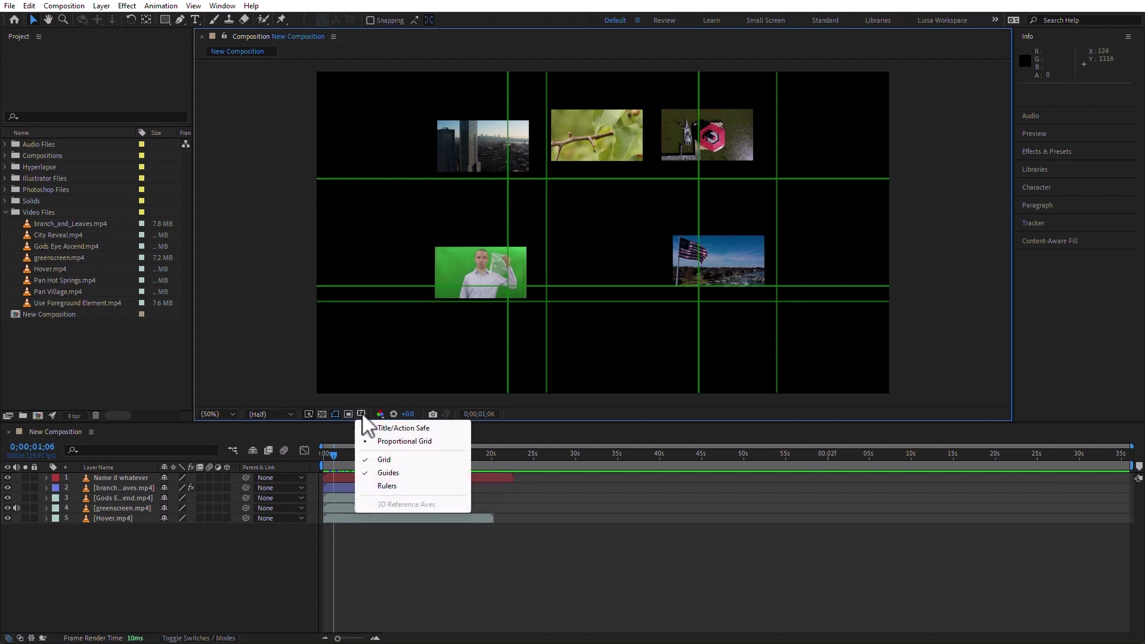
left_click(384, 484)
Add two horizontal guides at about 424 and 864 and two vertical guides at about 346 and 1634.
left_click_drag(416, 60, 409, 202)
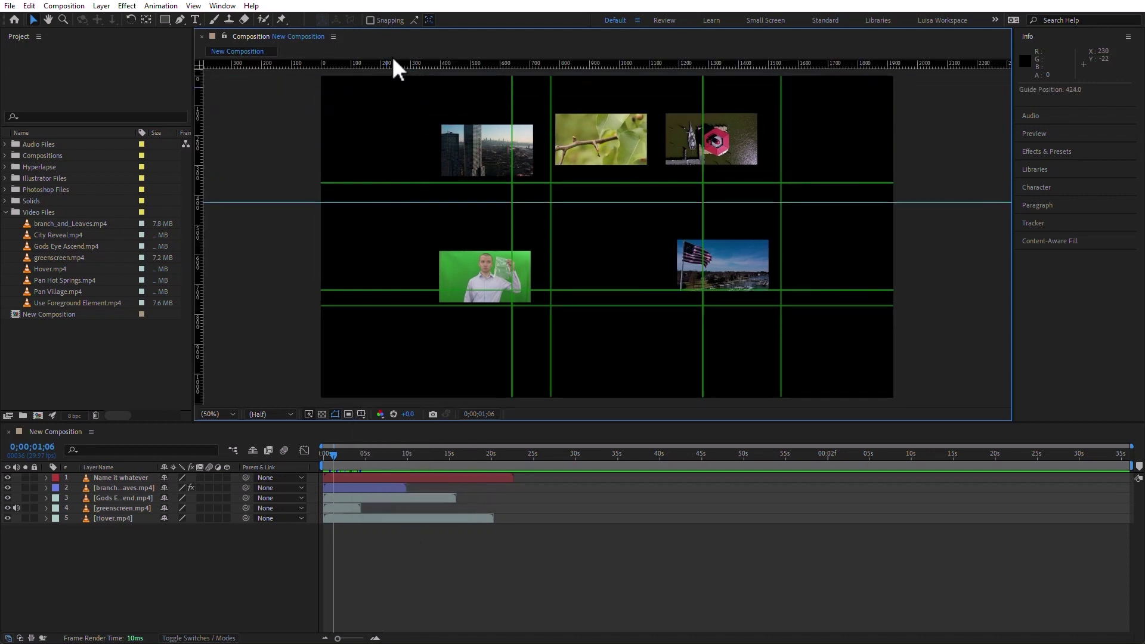
left_click_drag(393, 62, 384, 333)
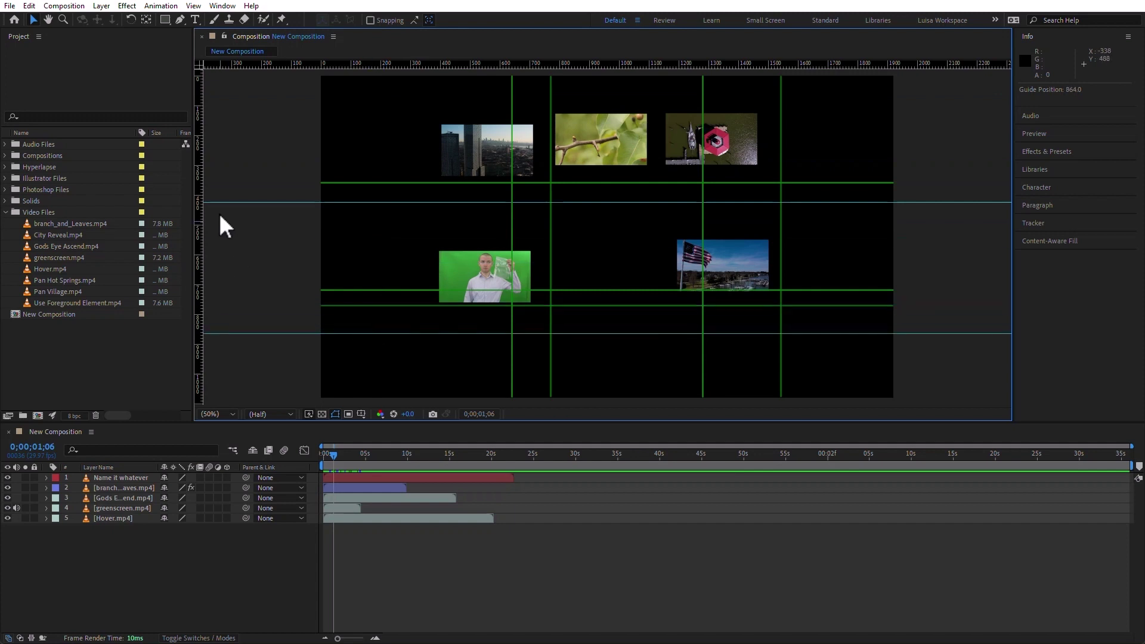
left_click_drag(198, 207, 424, 198)
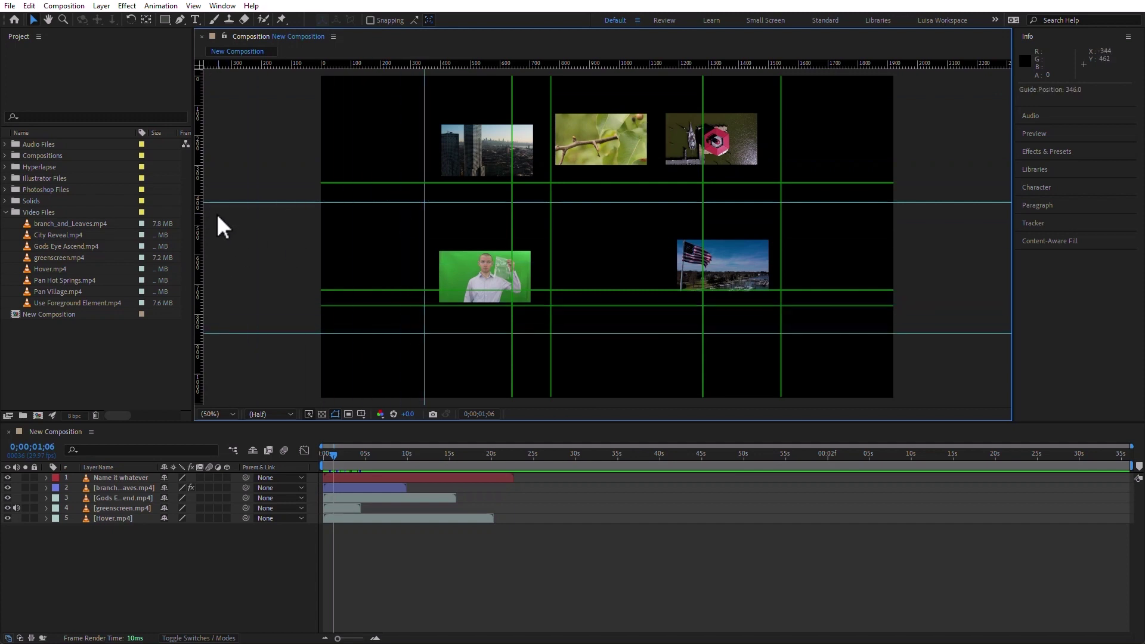
left_click_drag(195, 228, 808, 249)
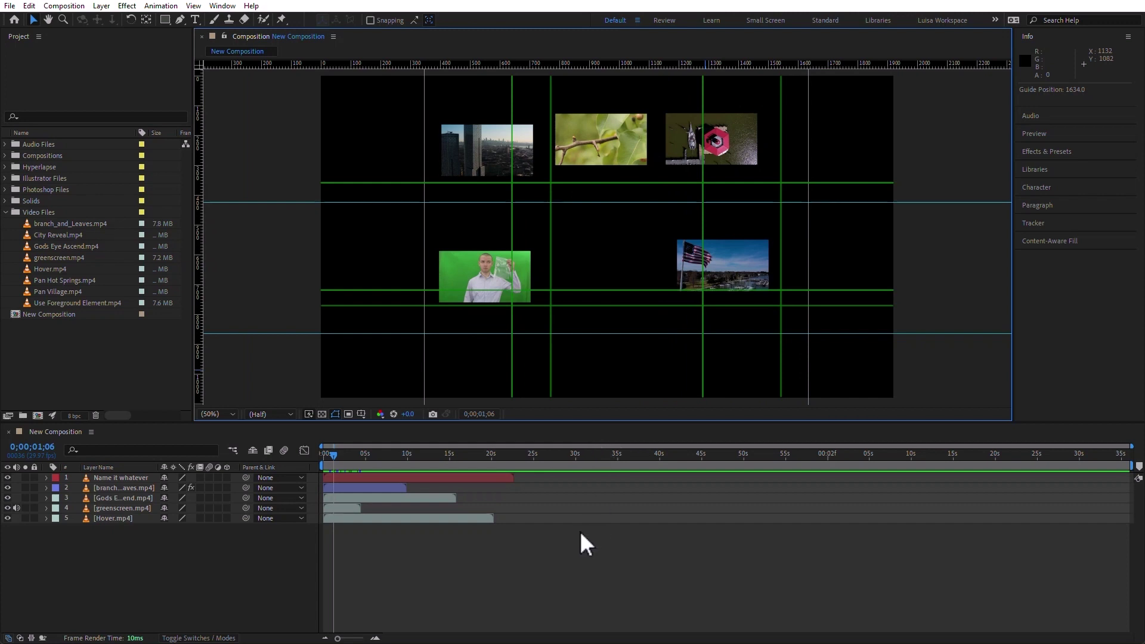
Hide the regular grid, the guides and the rulers in the composition view.
left_click(192, 6)
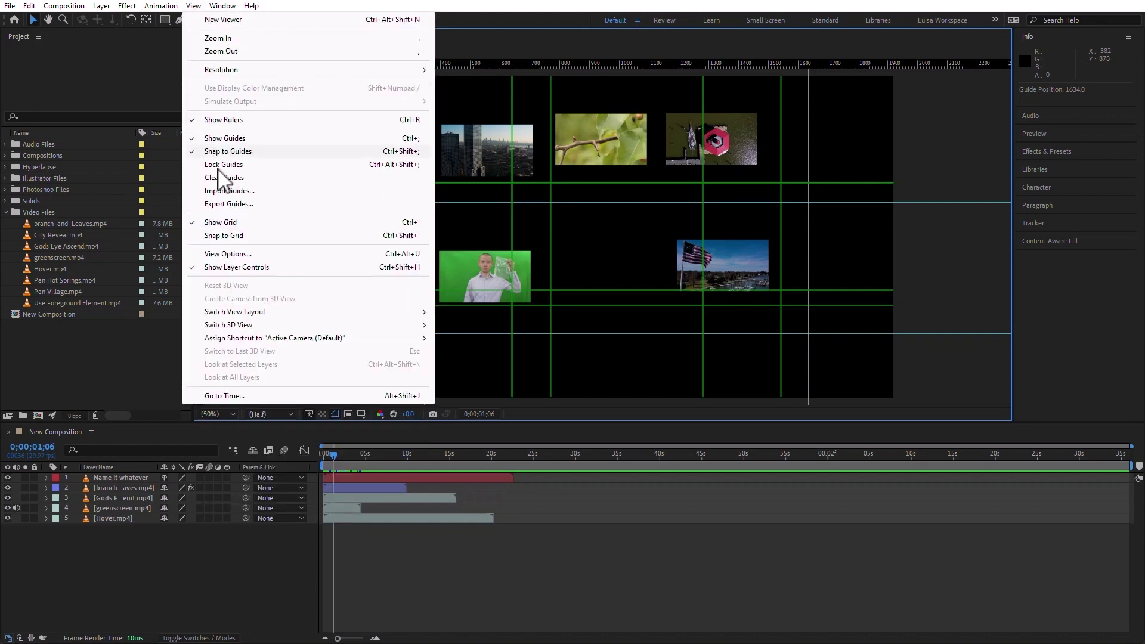
left_click(222, 222)
left_click(194, 7)
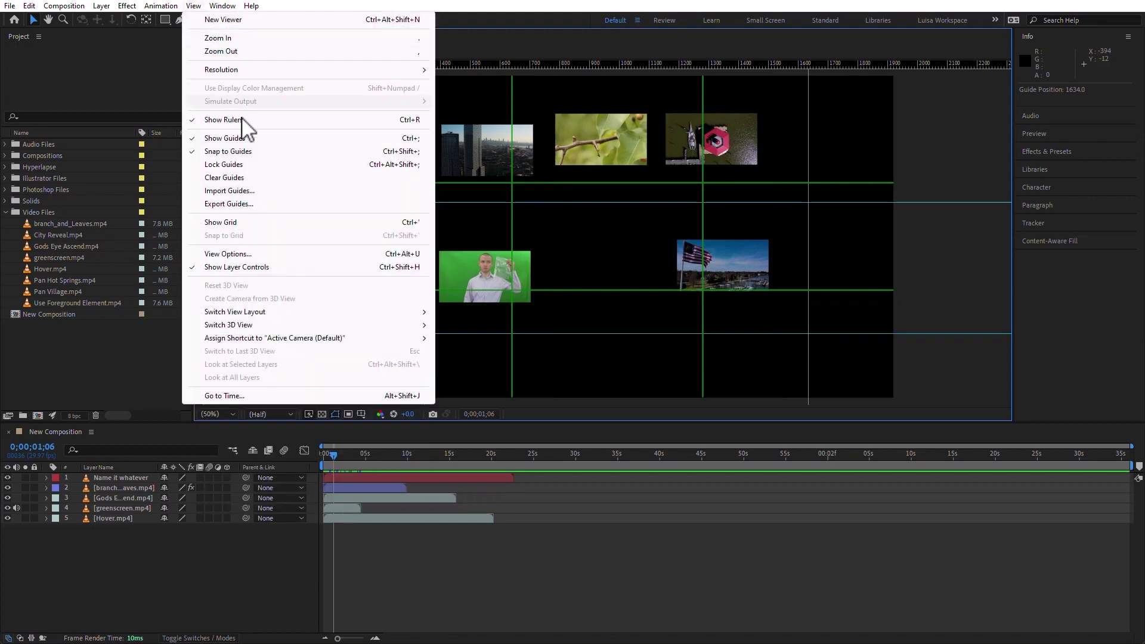
left_click(246, 138)
left_click(193, 6)
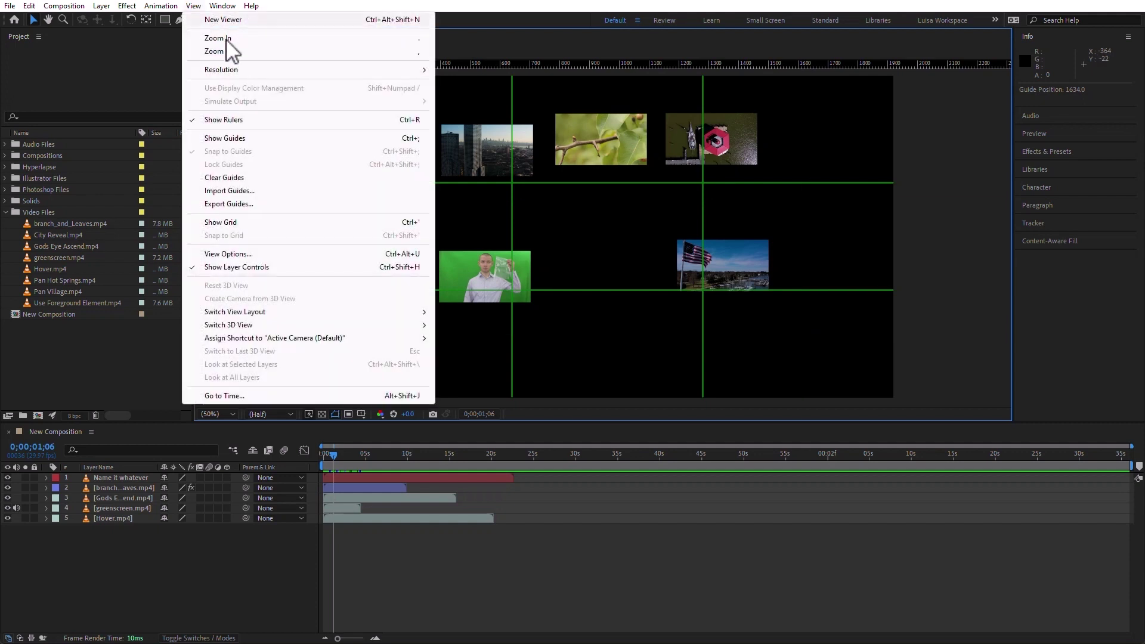
left_click(286, 120)
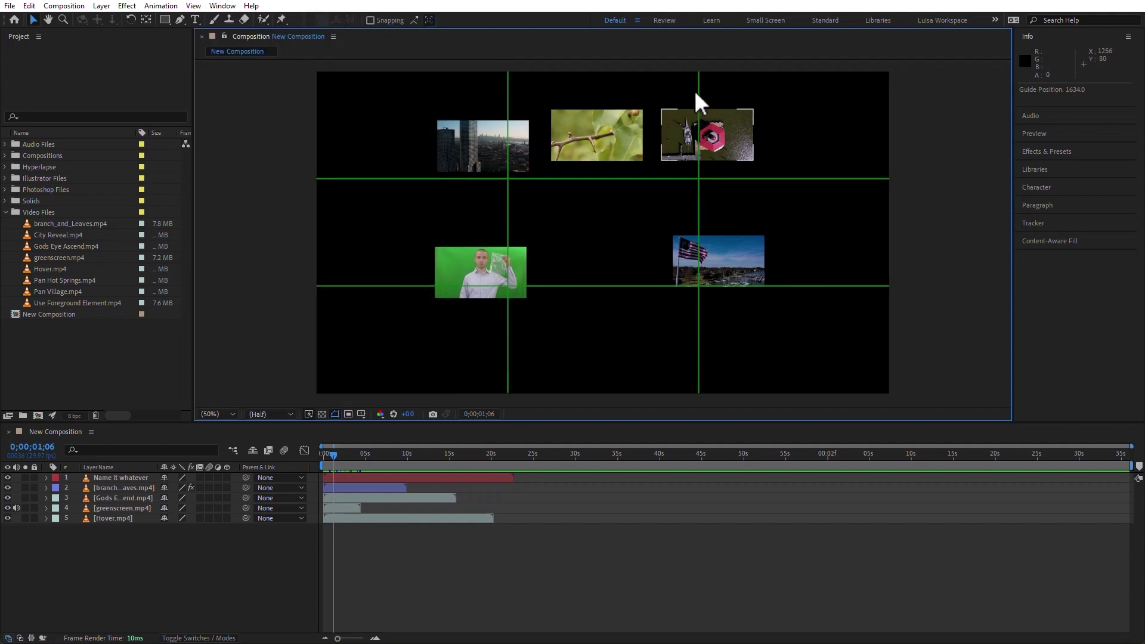
Hide the proportional grid in the composition view.
left_click(362, 414)
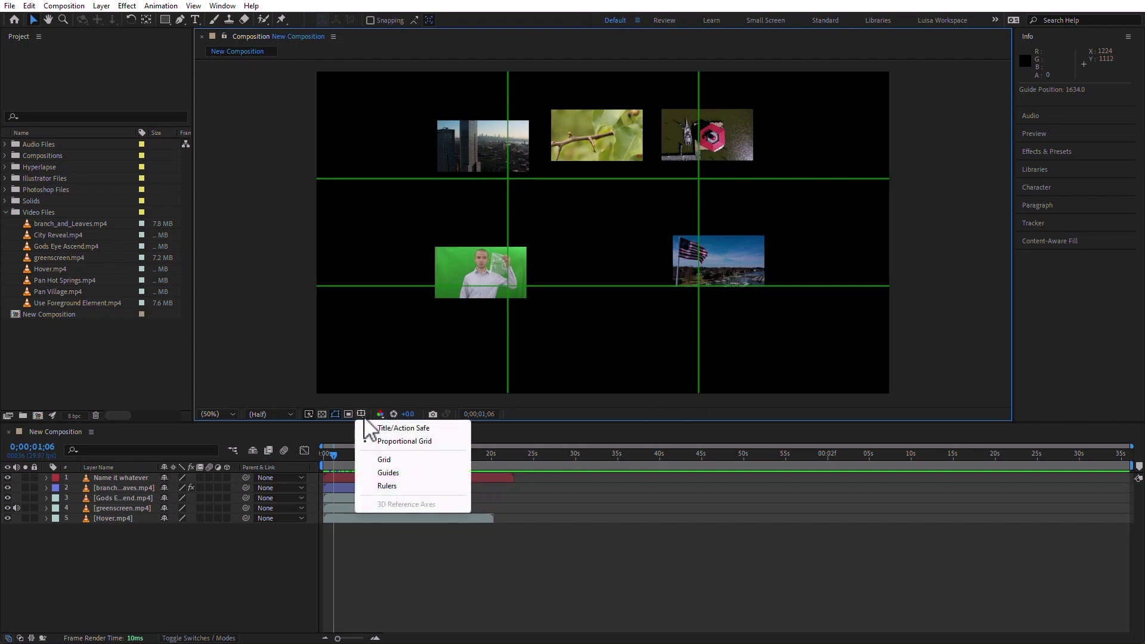
left_click(416, 441)
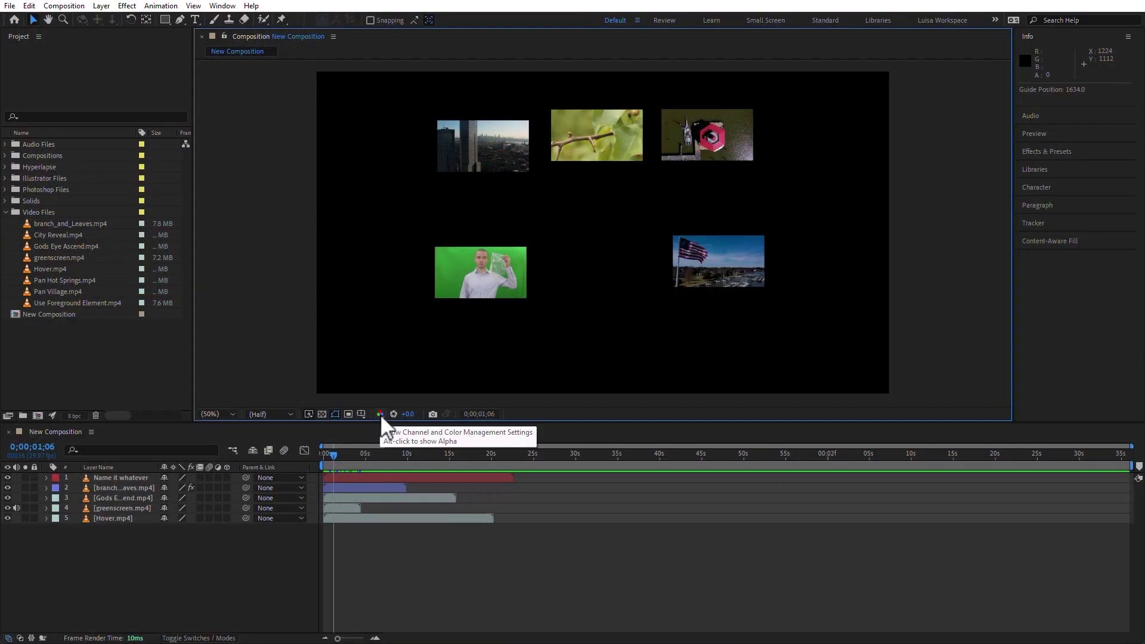
View the composition's Red channel, switch to the Green channel, and restore the RGB display.
left_click(380, 414)
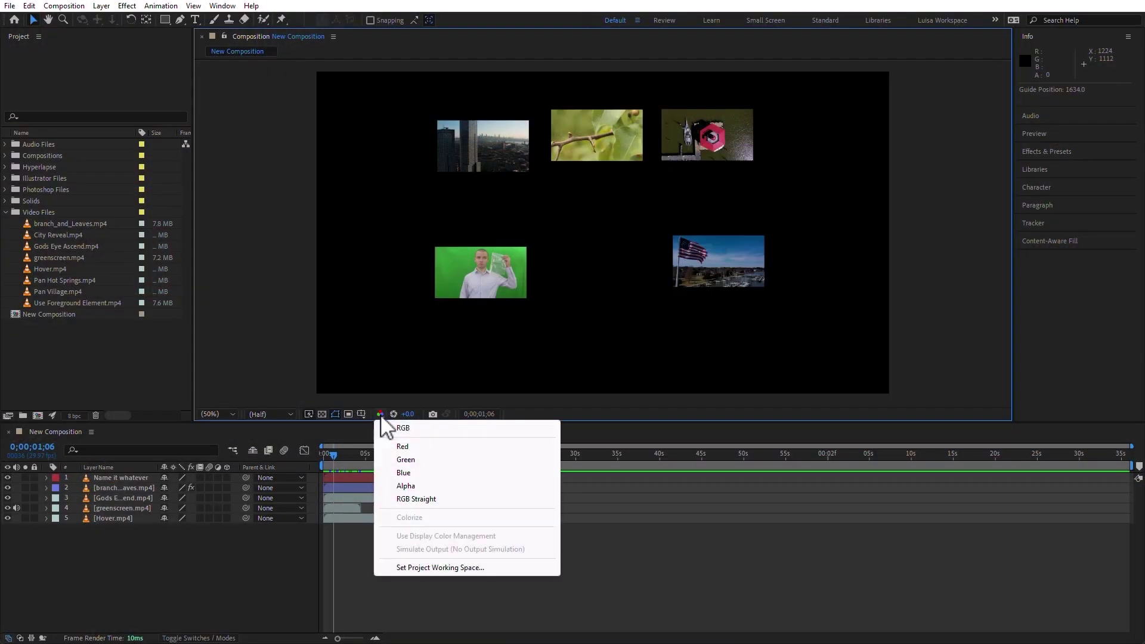
left_click(429, 446)
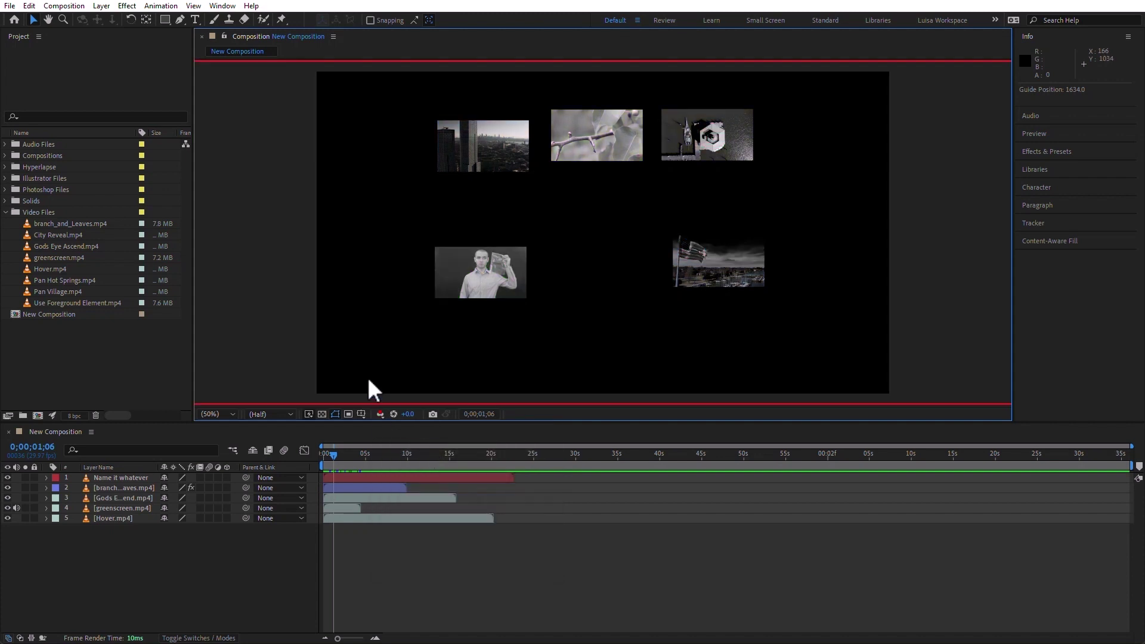
left_click(380, 414)
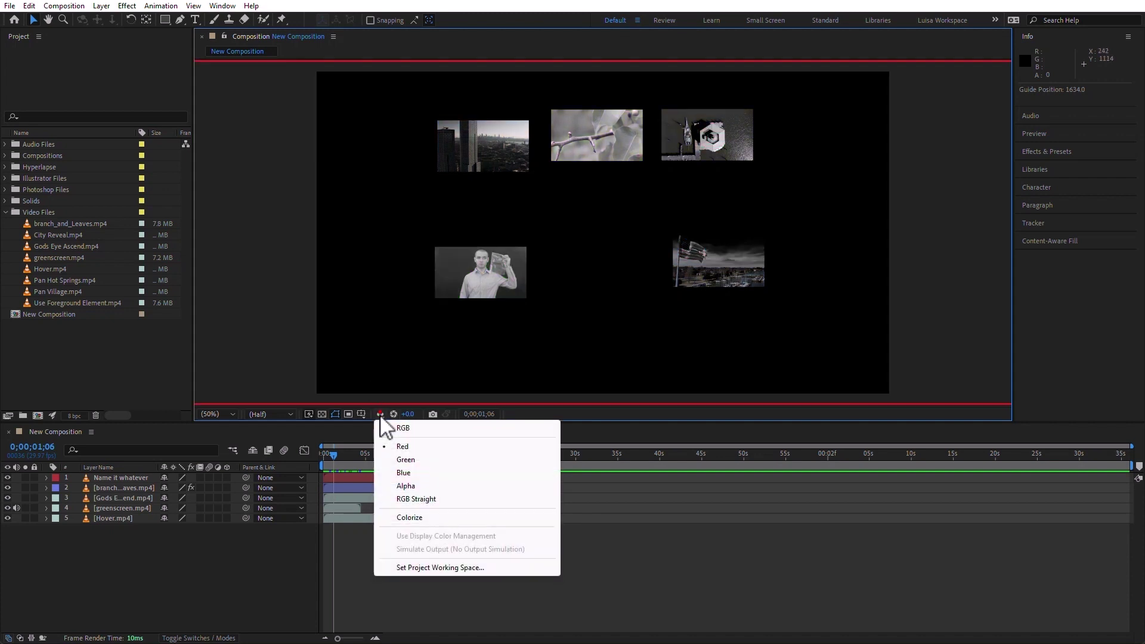
left_click(441, 458)
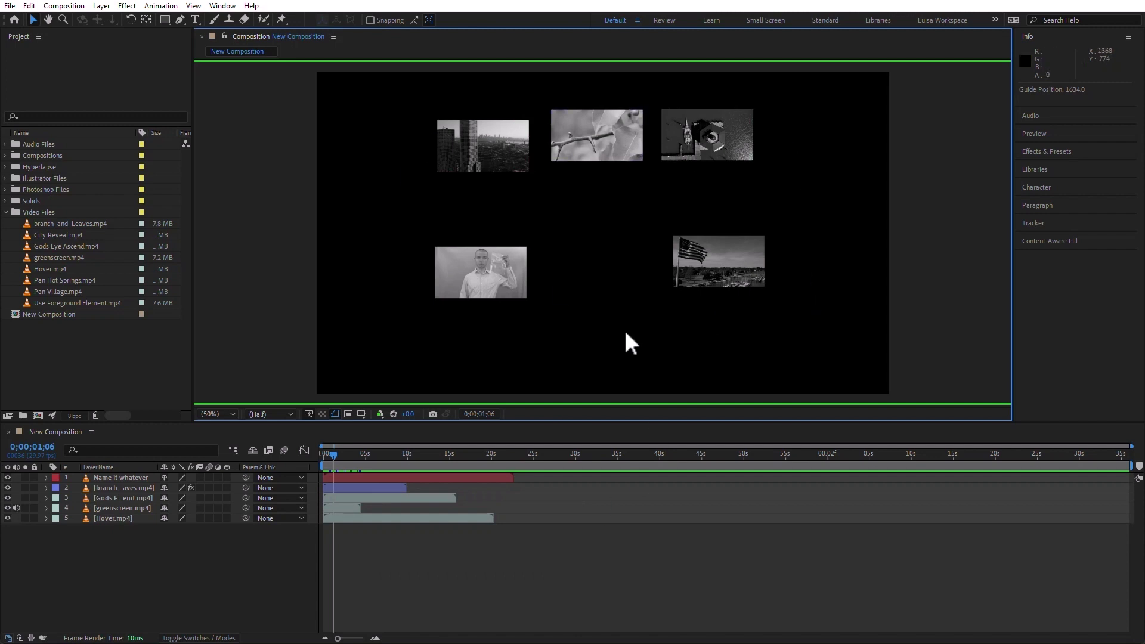
left_click(382, 414)
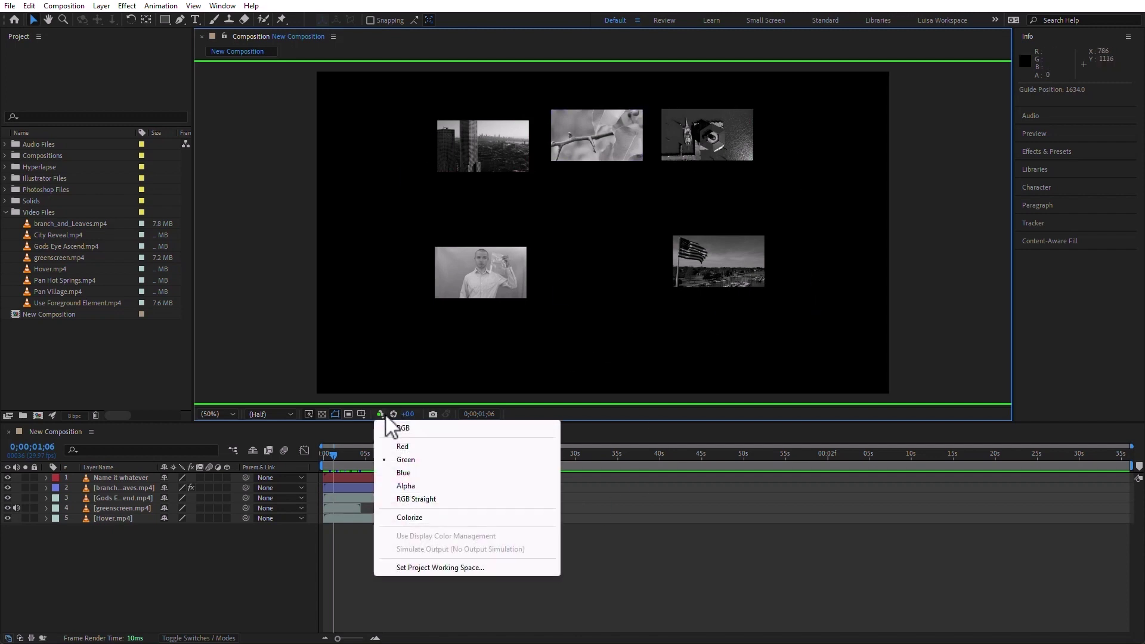
left_click(421, 429)
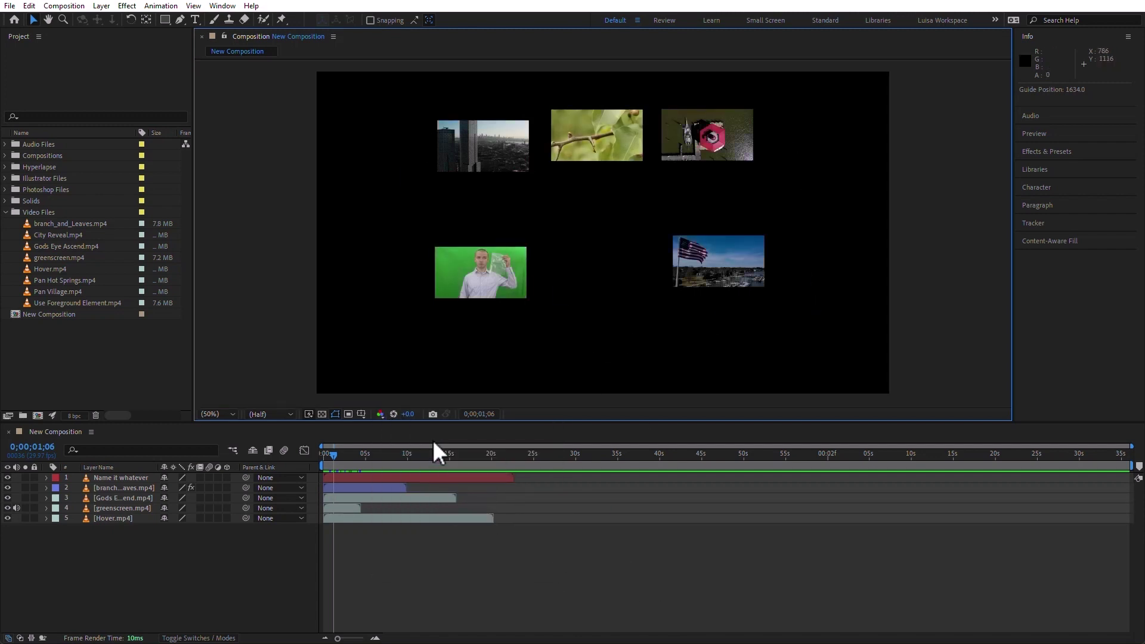
View the composition in RGB Straight and as Alpha, and return to the normal RGB display.
left_click(381, 414)
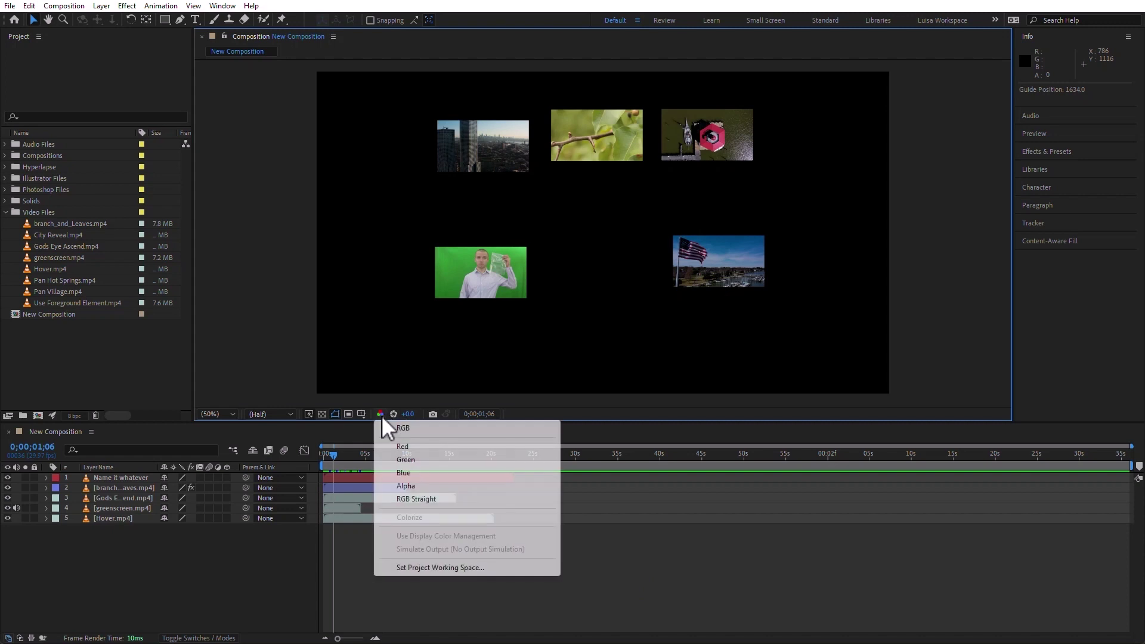
left_click(482, 500)
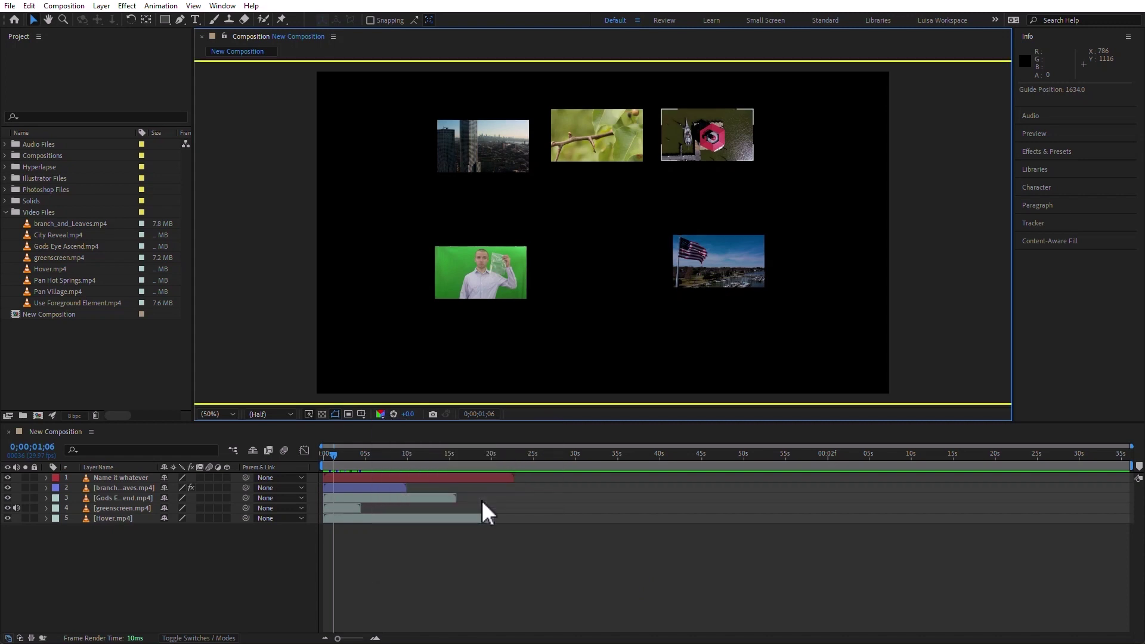
left_click(380, 414)
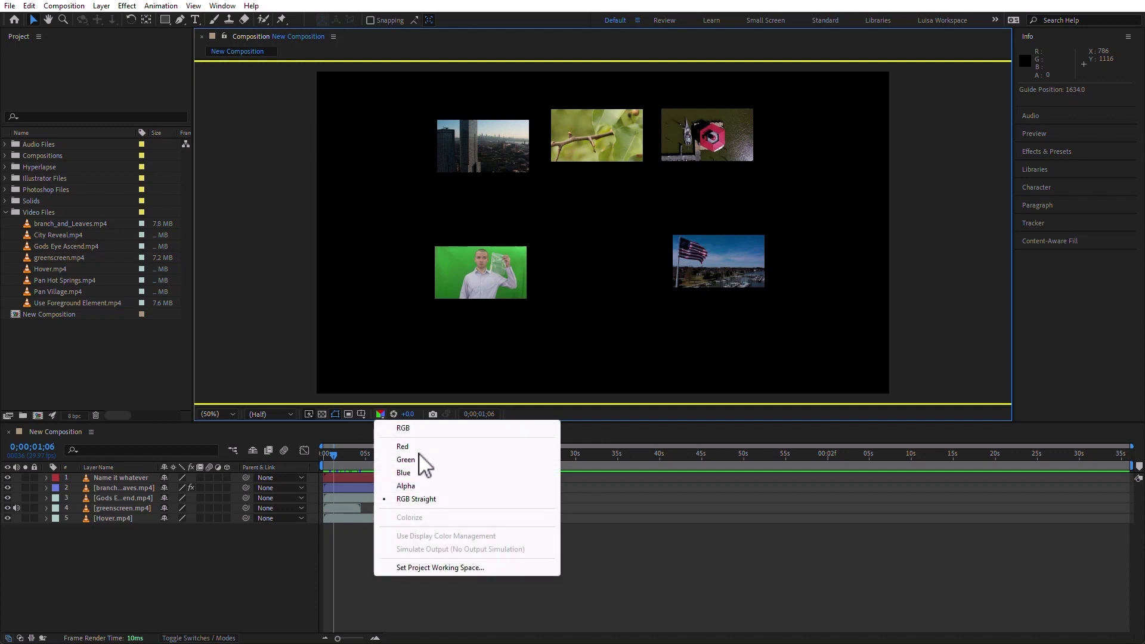
left_click(431, 486)
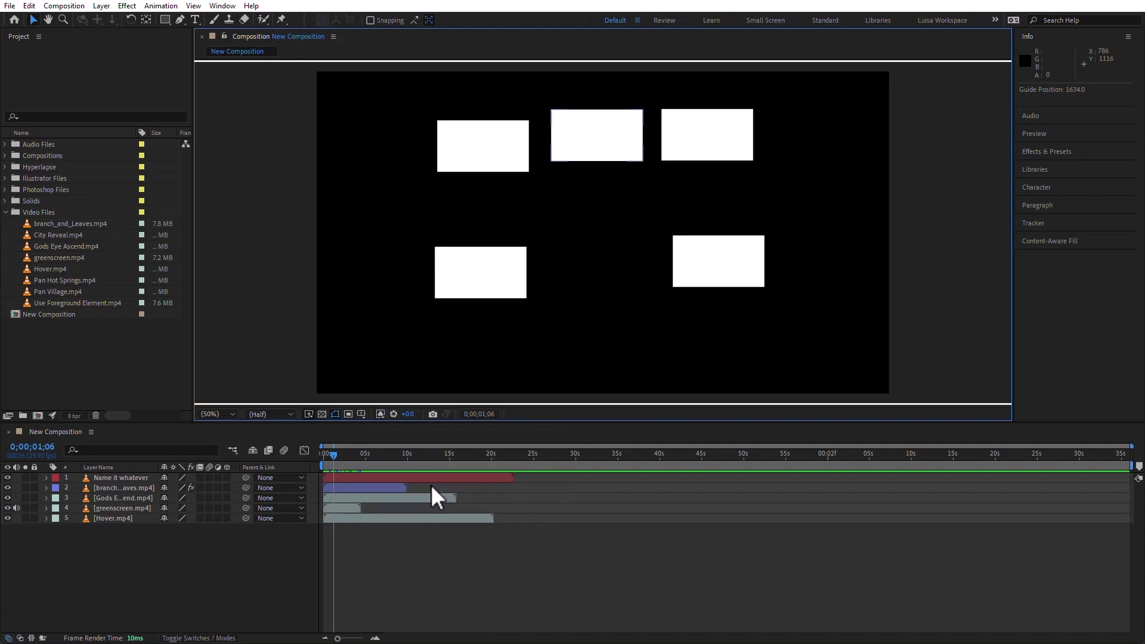
left_click(379, 414)
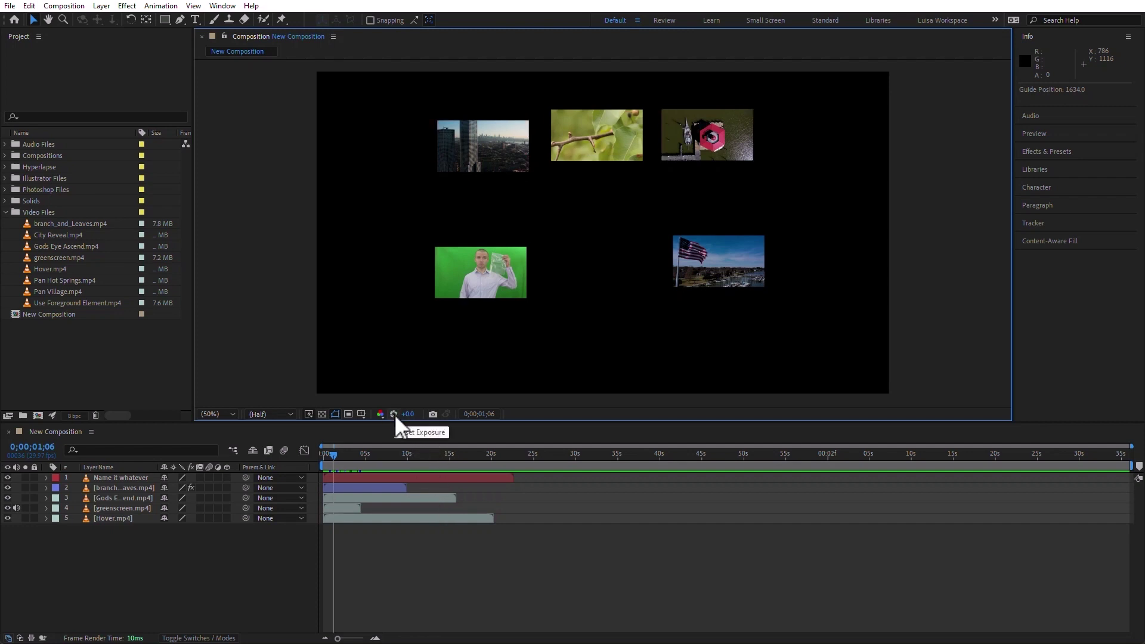
Raise the view exposure to +0.8 and reset it.
left_click_drag(407, 414, 428, 425)
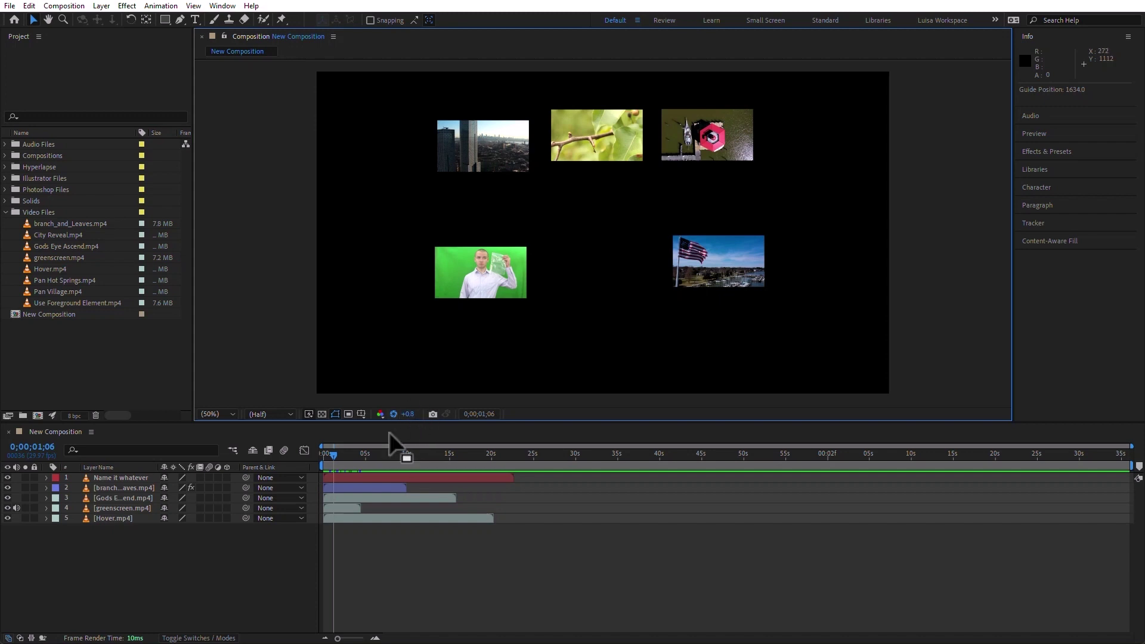
left_click(393, 414)
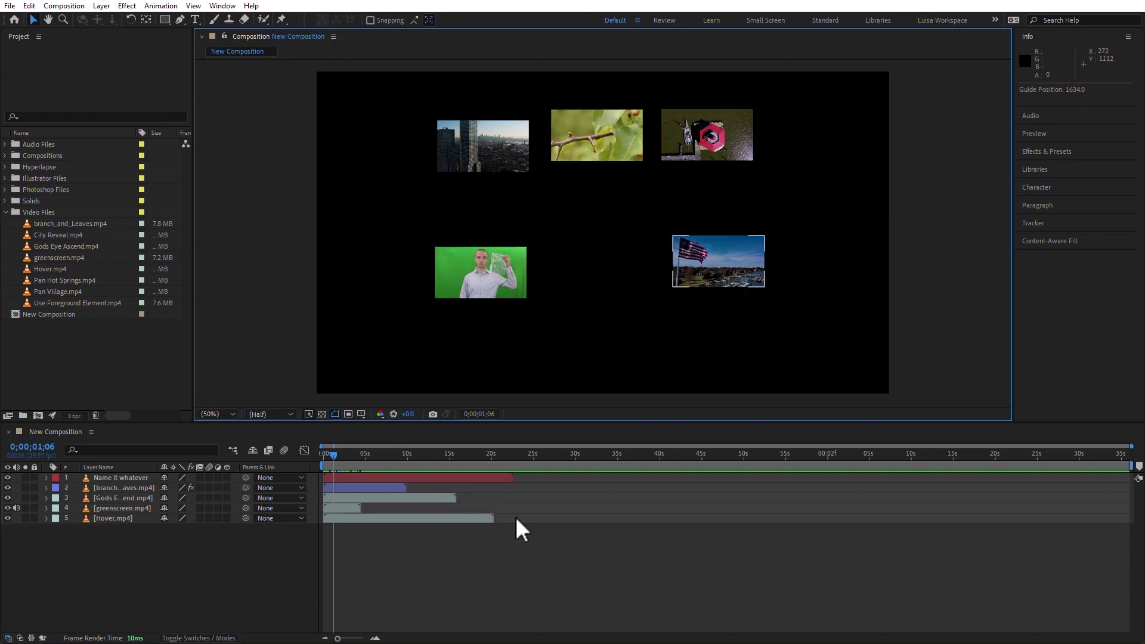
Take a snapshot of the current frame, move the current time to 0;00;12;27 and compare that frame with the snapshot repeatedly.
left_click(433, 414)
left_click(432, 460)
left_click(446, 413)
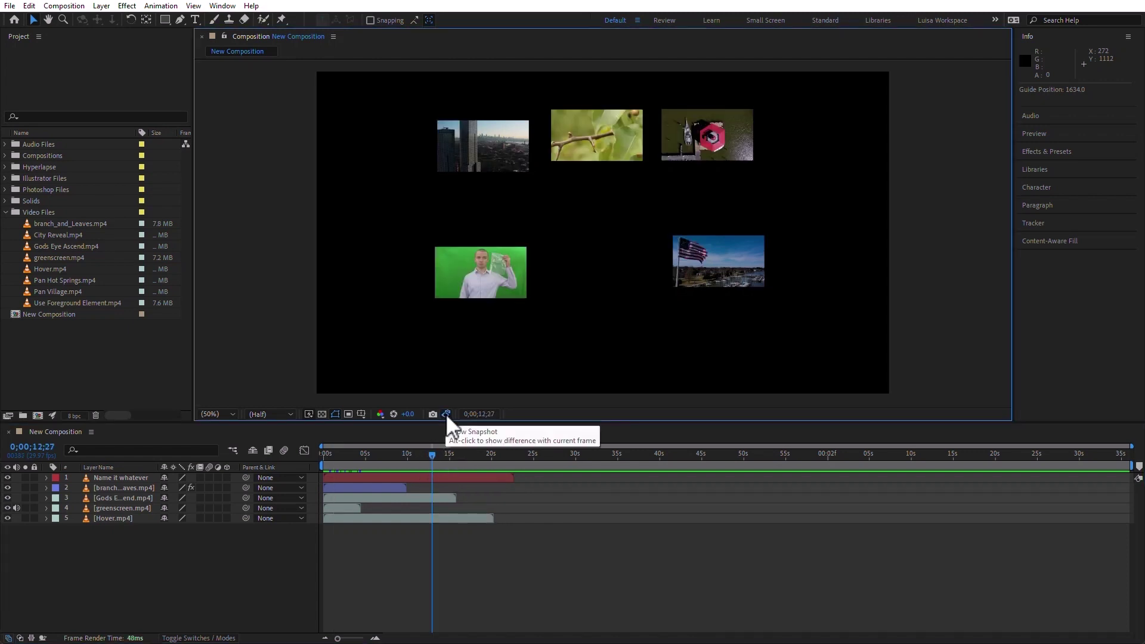
left_click(445, 413)
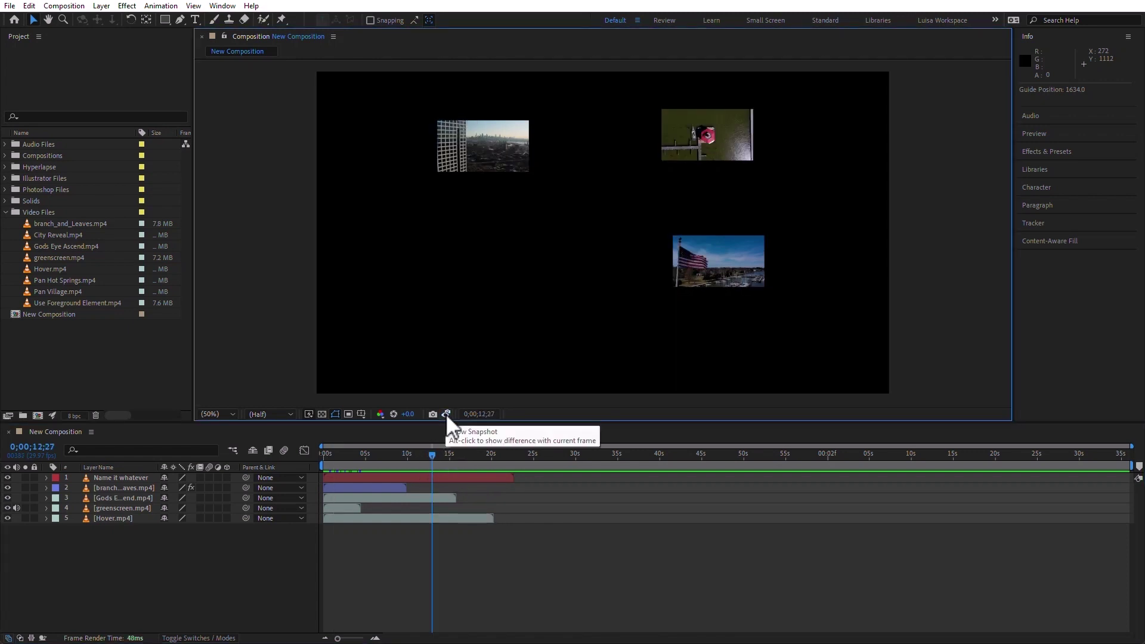
left_click(446, 413)
left_click(446, 413)
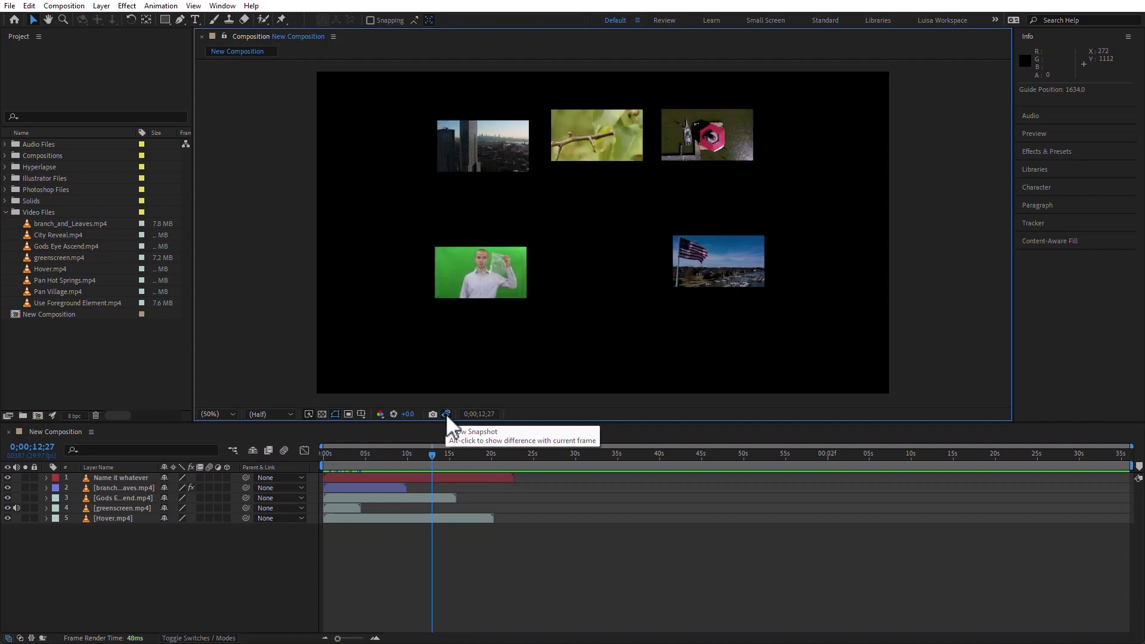
left_click(446, 413)
left_click(446, 413)
left_click(446, 413)
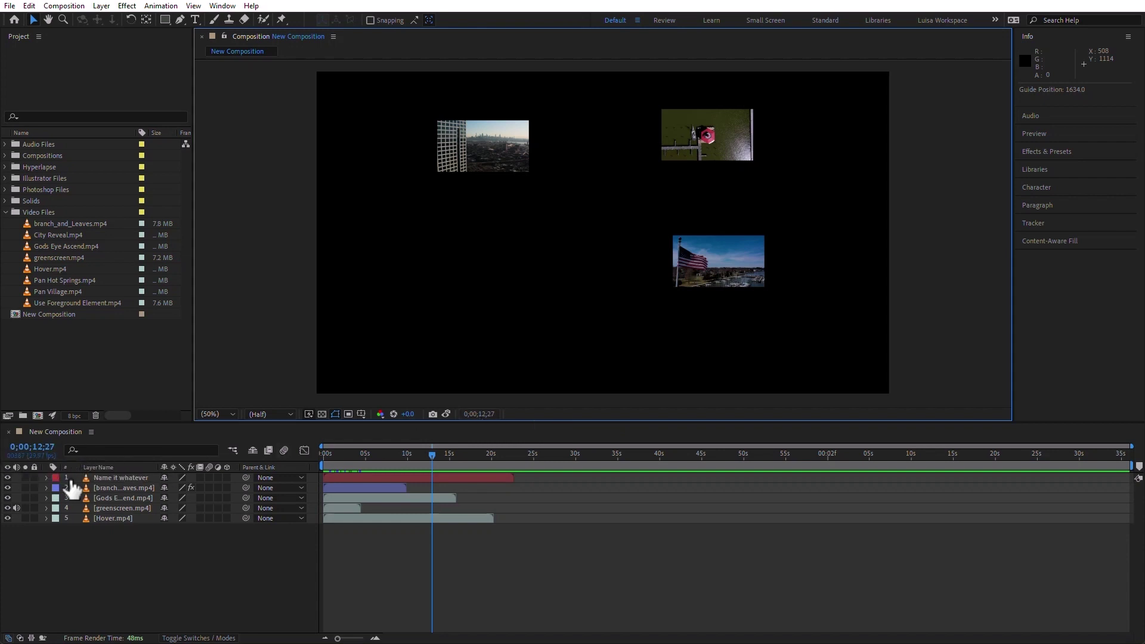
Move the current time to 0;00;20;00 in the composition.
left_click(495, 455)
mouse_move(495, 455)
left_mouse_down()
mouse_move(387, 457)
mouse_move(548, 464)
mouse_move(281, 470)
mouse_move(498, 443)
left_mouse_up()
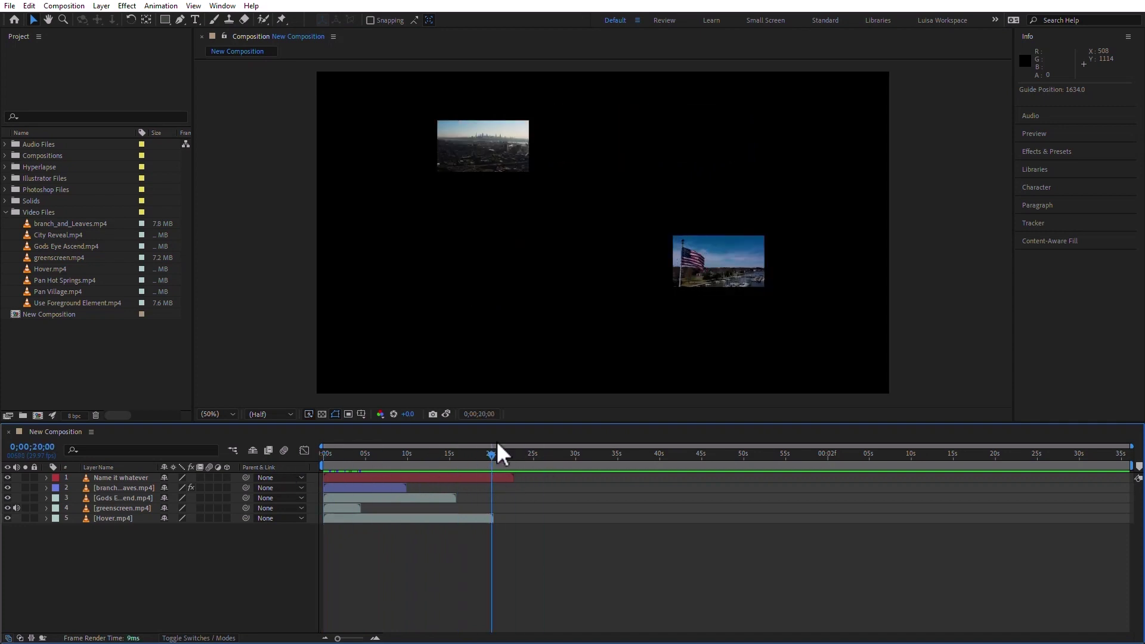
left_click(479, 416)
left_click(644, 346)
left_click(33, 448)
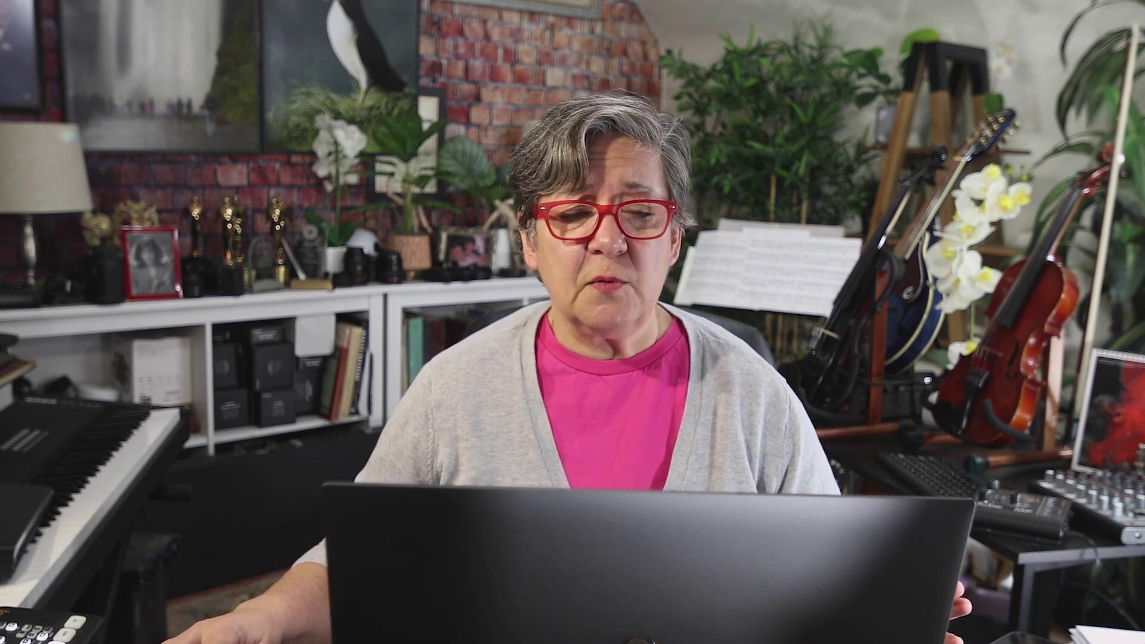
Examine the composition's View Options without changing them, and review its remaining display and flowchart options.
left_click(333, 36)
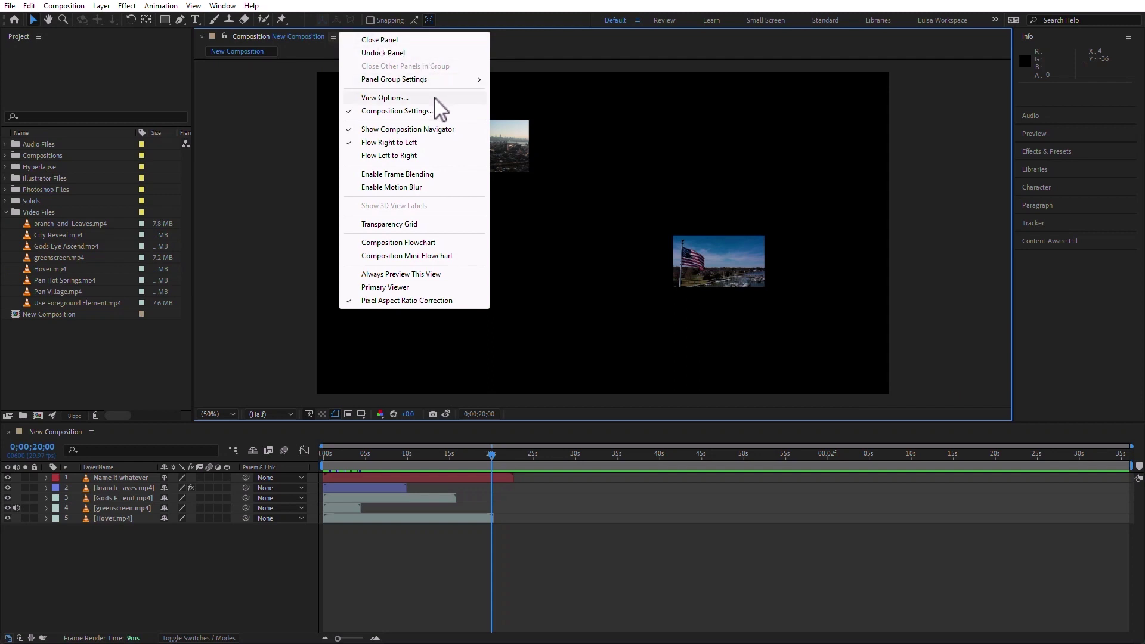
left_click(388, 98)
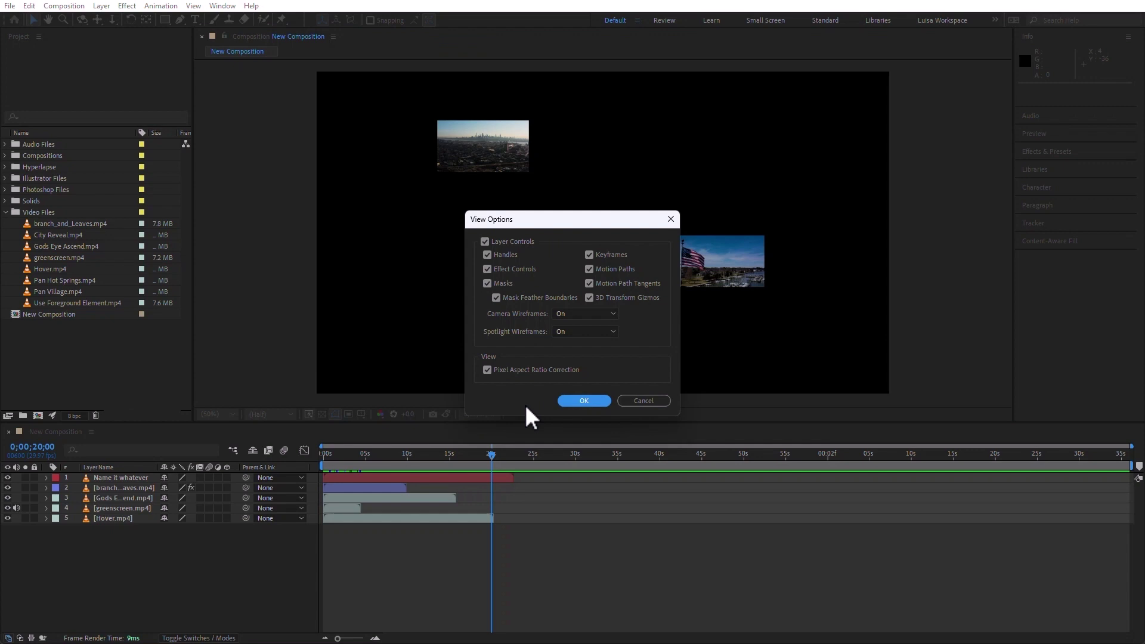
left_click(656, 400)
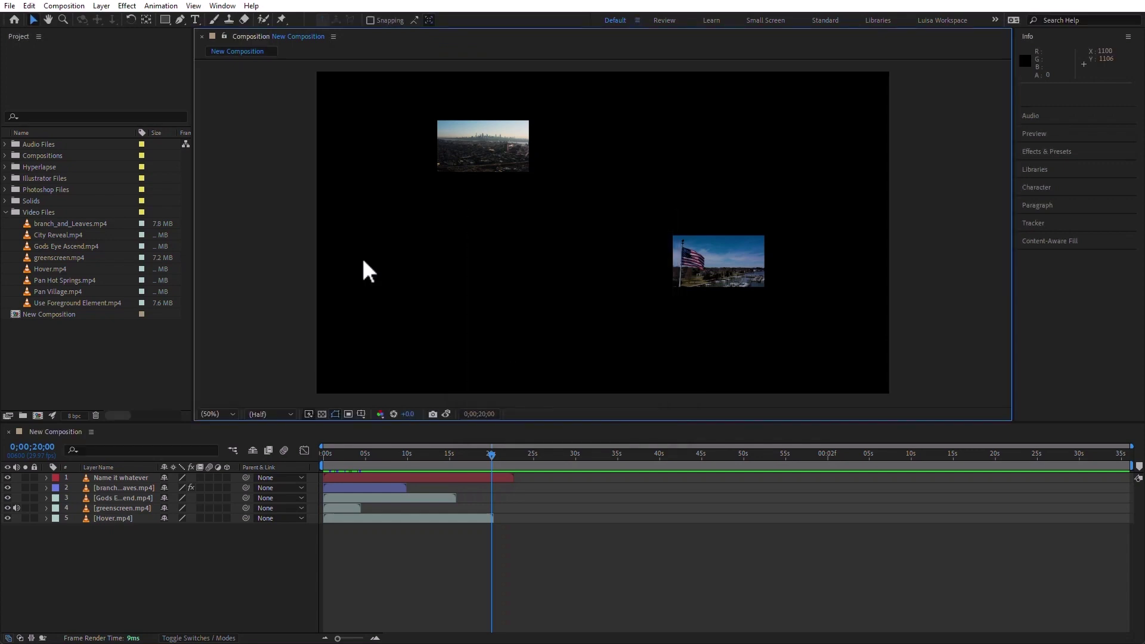
left_click(333, 37)
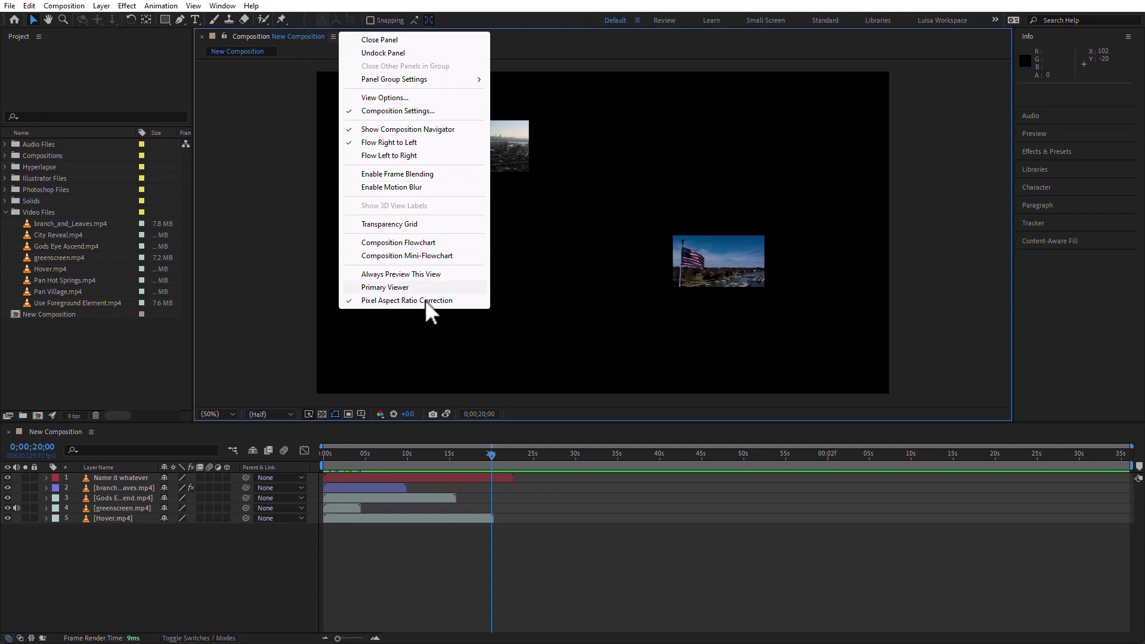
left_click(288, 230)
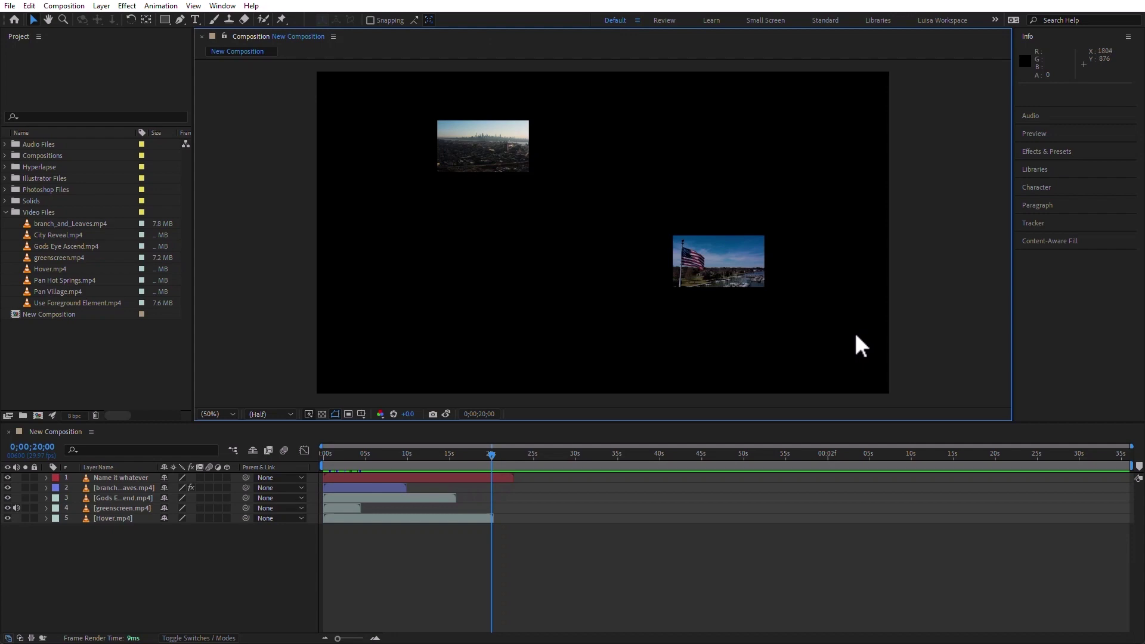
Widen the column holding Effects & Presets, expand that panel and look through its Animation Presets folders.
left_click(231, 5)
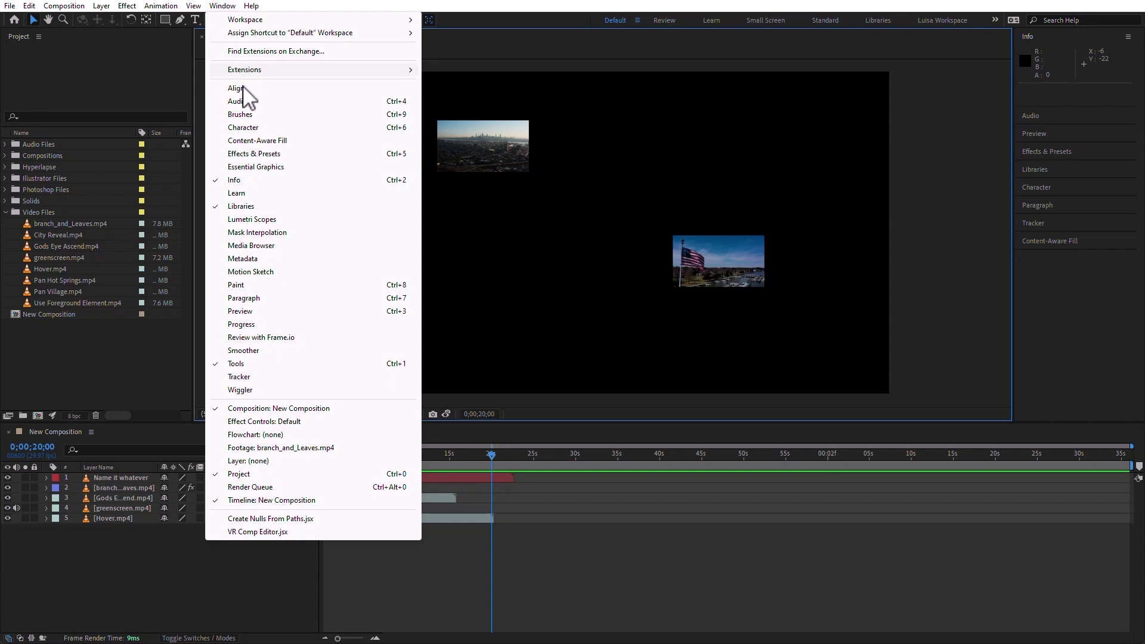
left_click(995, 271)
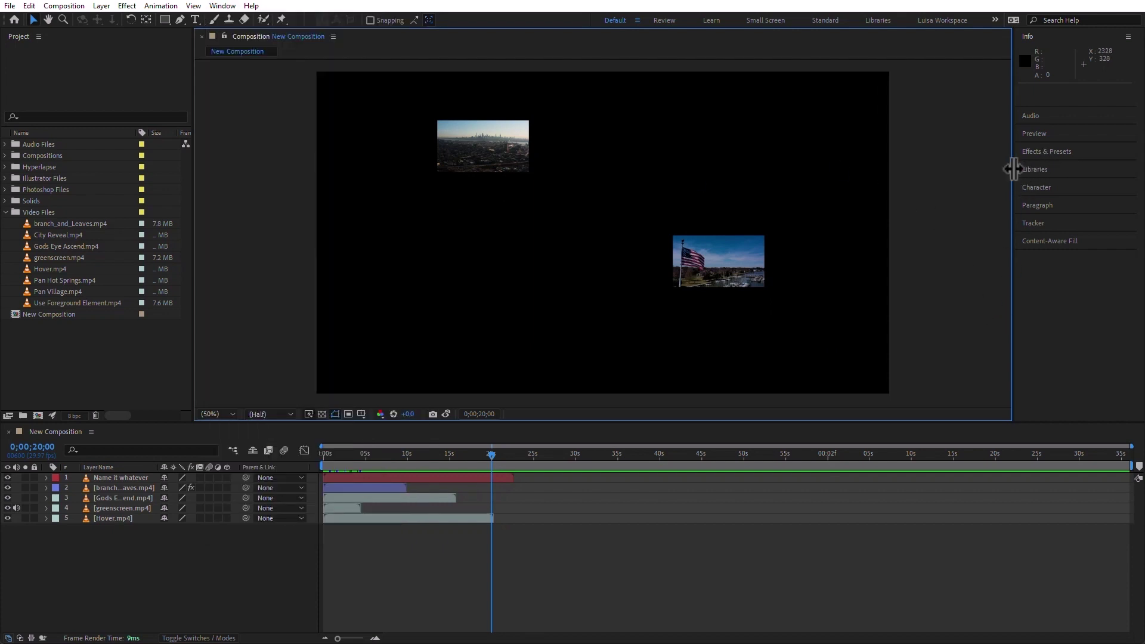
left_click_drag(1008, 169, 855, 179)
left_click(884, 153)
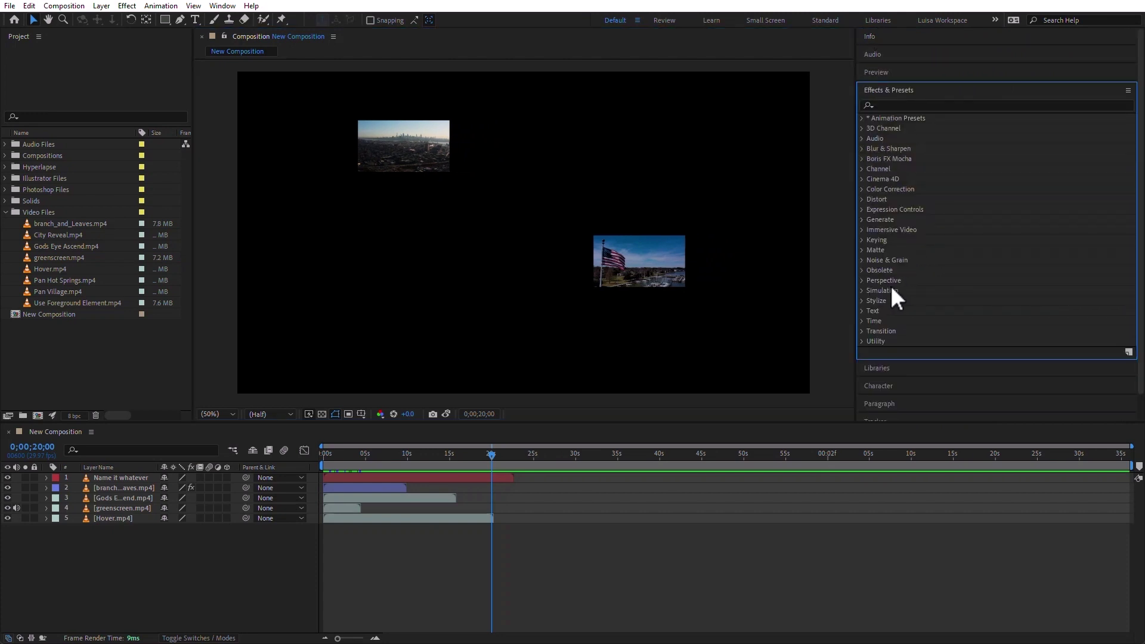
left_click(861, 117)
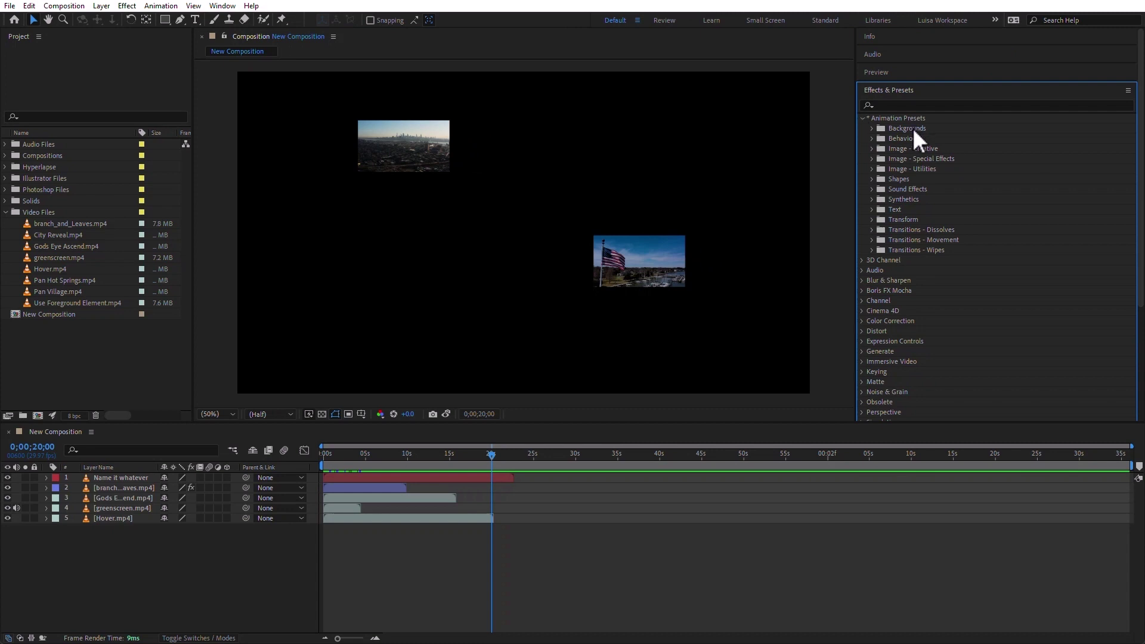
left_click(862, 119)
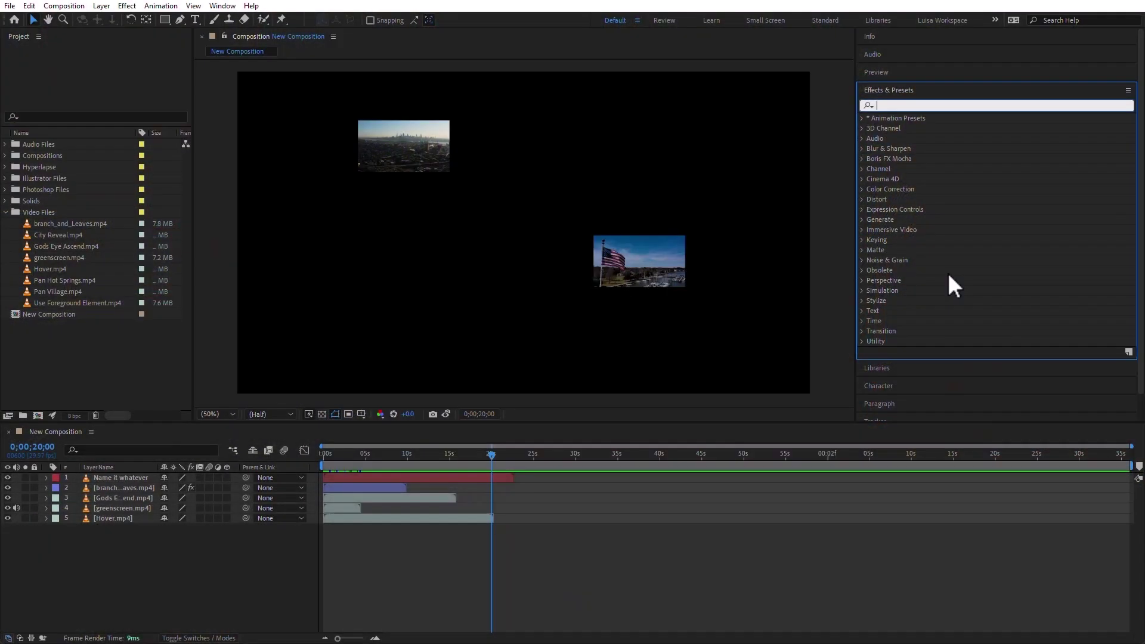
Search the effects for "gaus", try Gaussian Blur on the Hover.mp4 clip, and undo the application.
type("gaus")
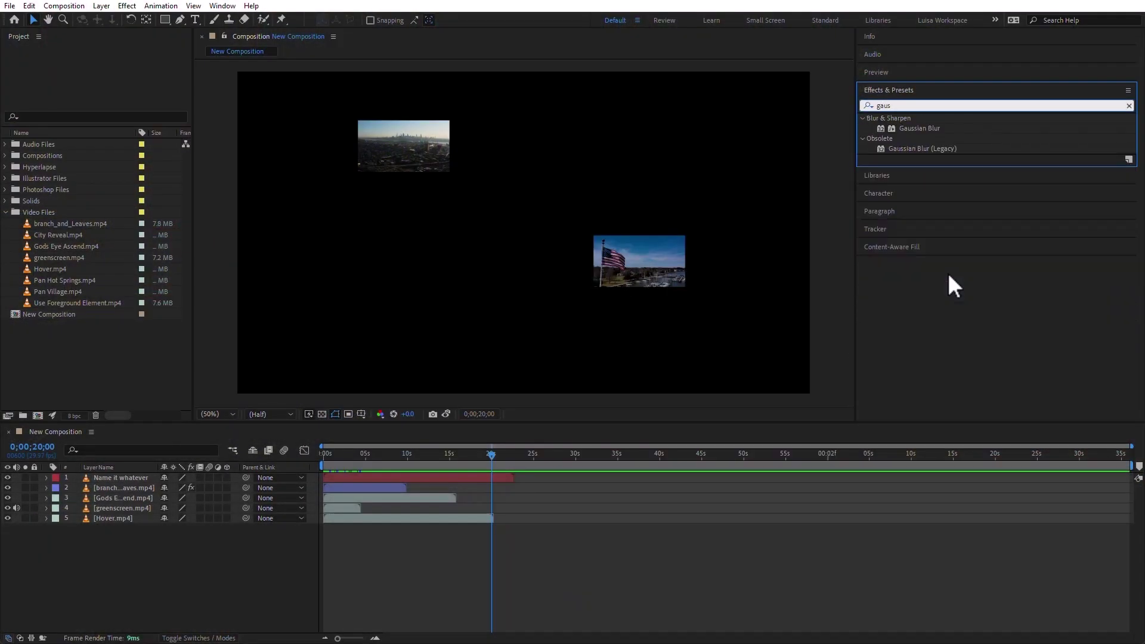
left_click(895, 127)
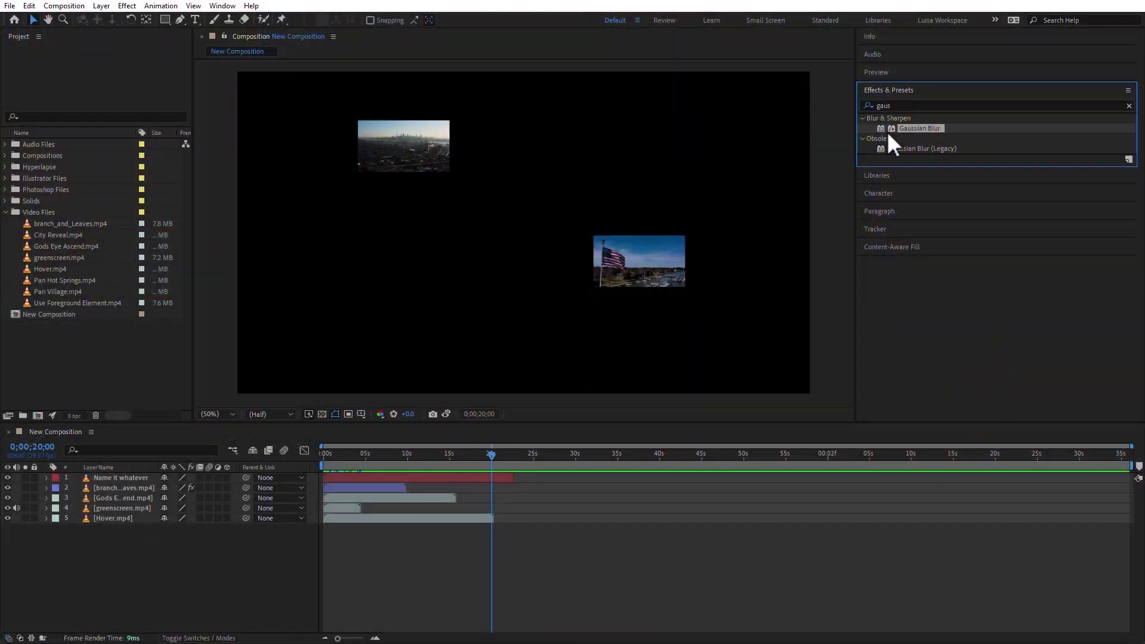
left_click_drag(887, 129, 642, 267)
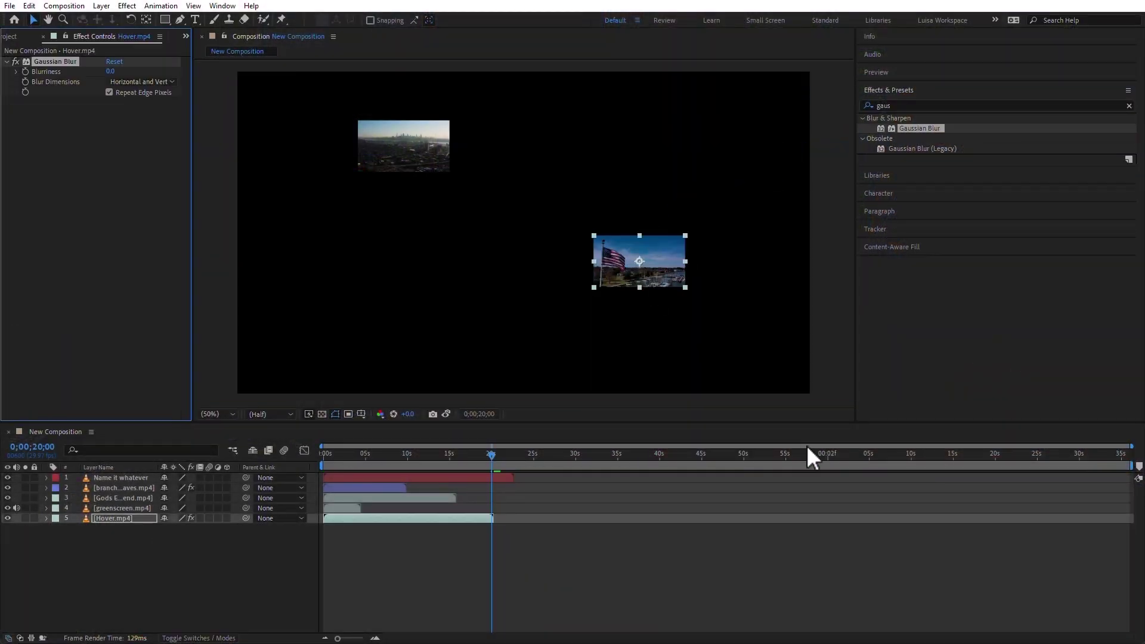
key("ctrl+z")
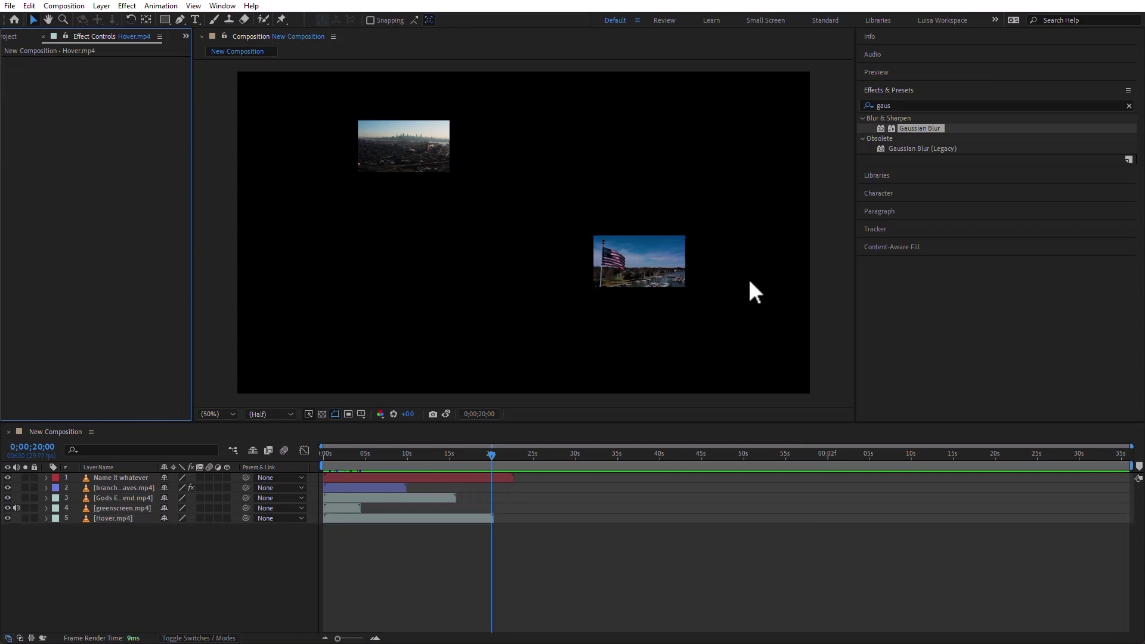
Try Gaussian Blur on the "Name it whatever" layer, remove the effect and deselect the layer.
left_click(337, 479)
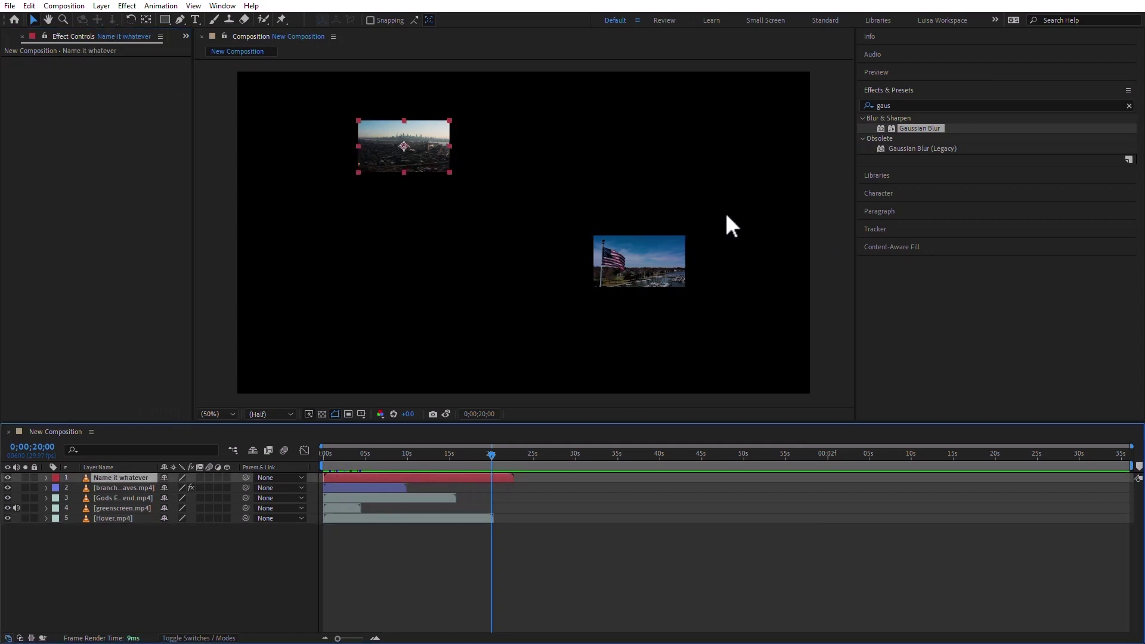
double_click(883, 129)
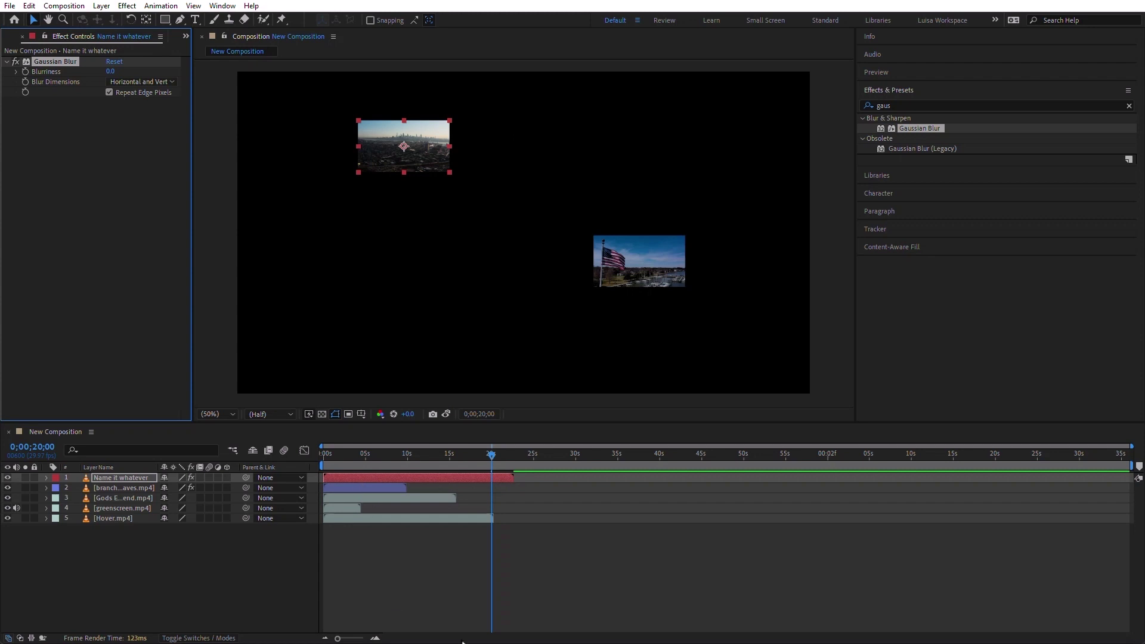
key("Delete")
left_click(671, 607)
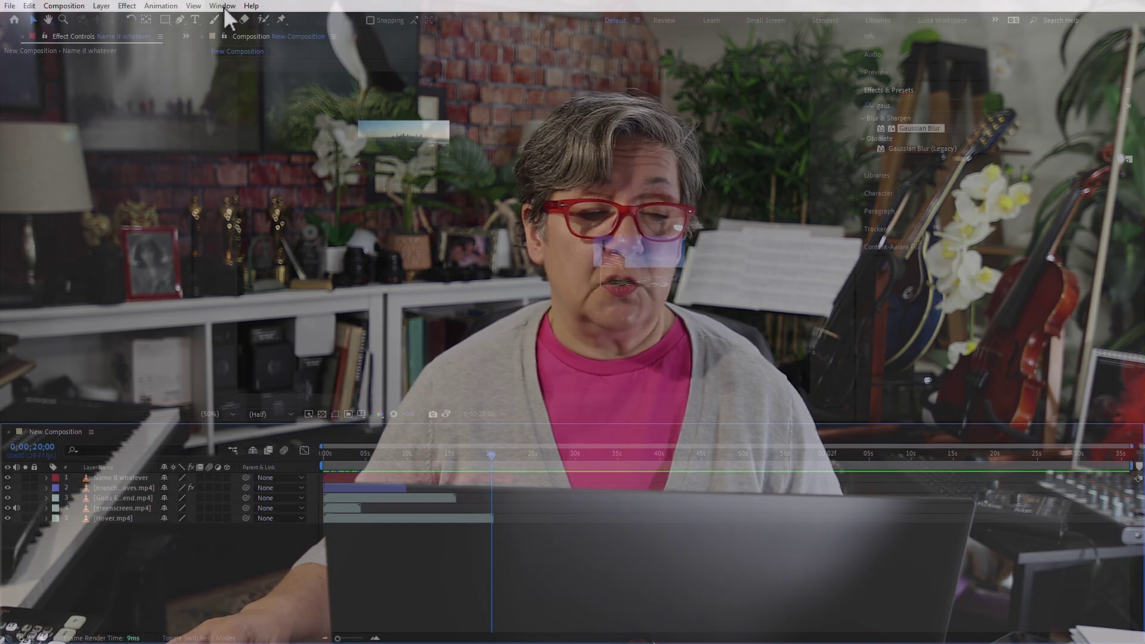
left_click(223, 6)
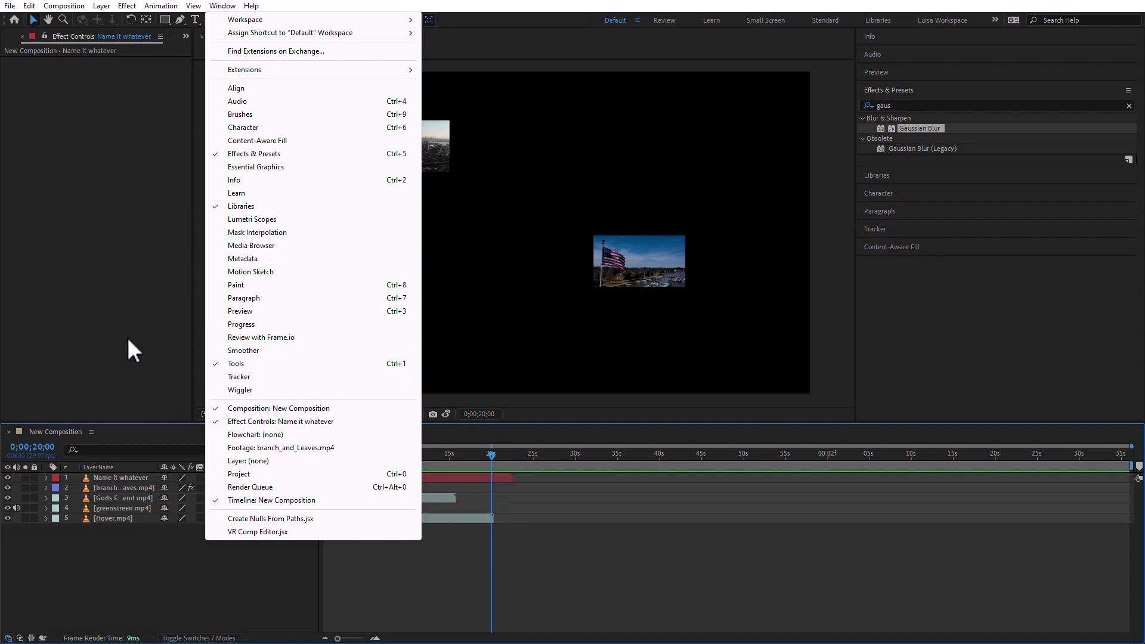
left_click(102, 262)
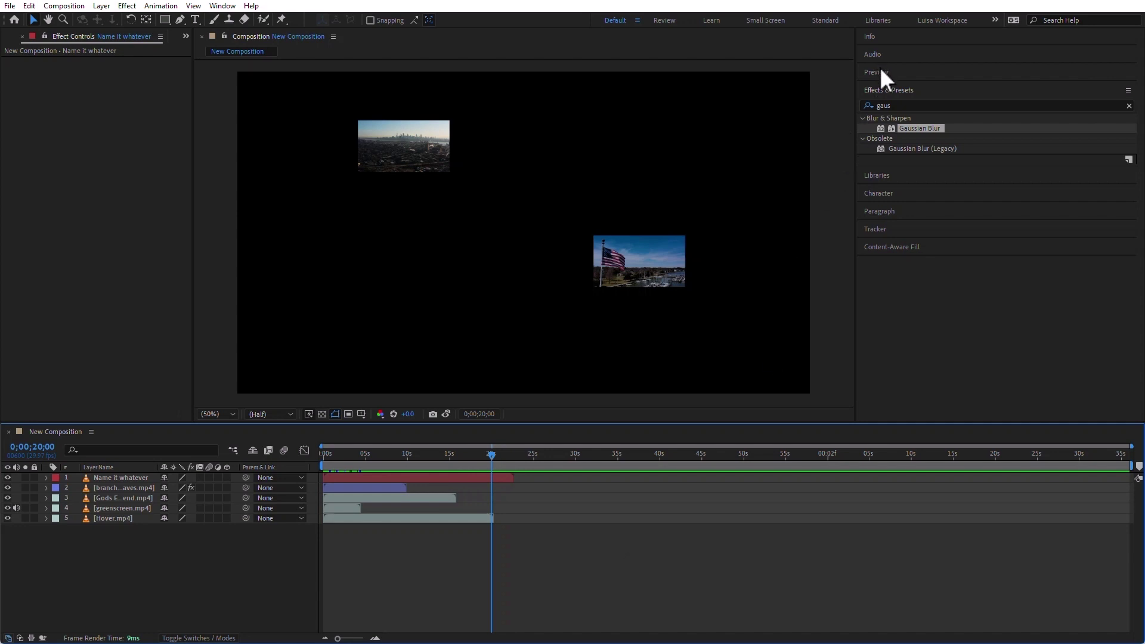
Clear the effects search, collapse Effects & Presets and expand the Preview panel.
left_click(1129, 106)
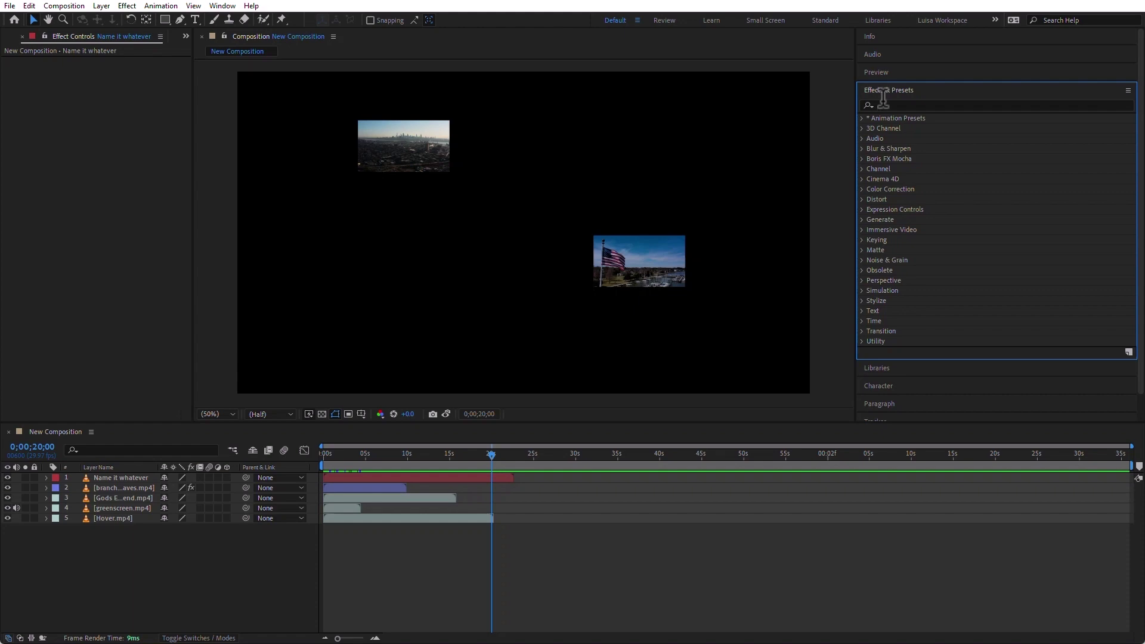
left_click(913, 90)
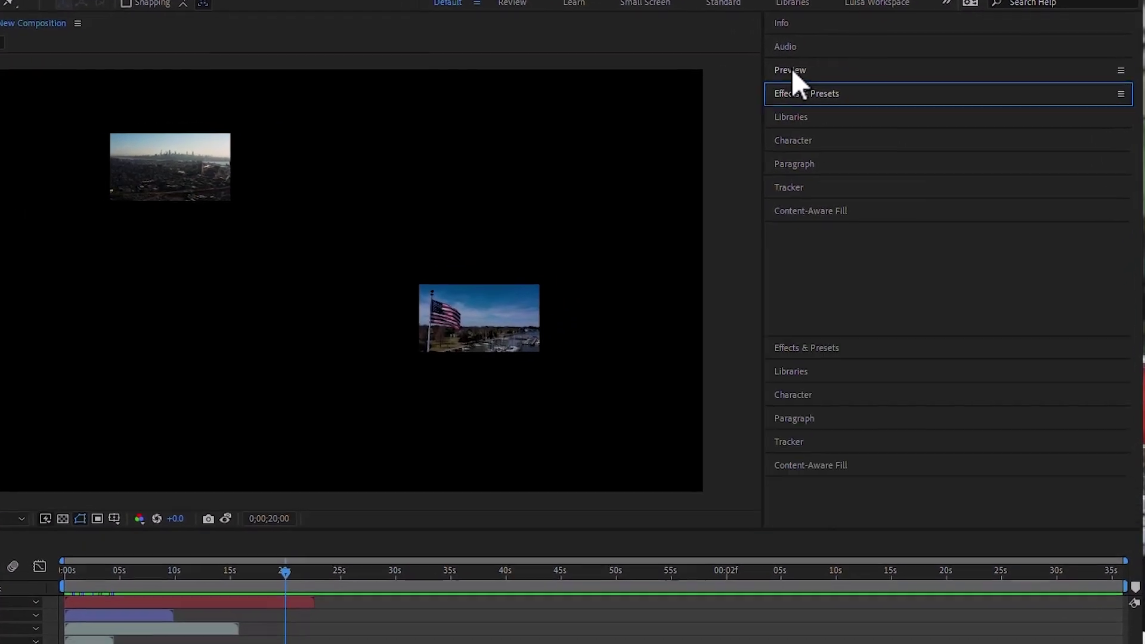
left_click(876, 72)
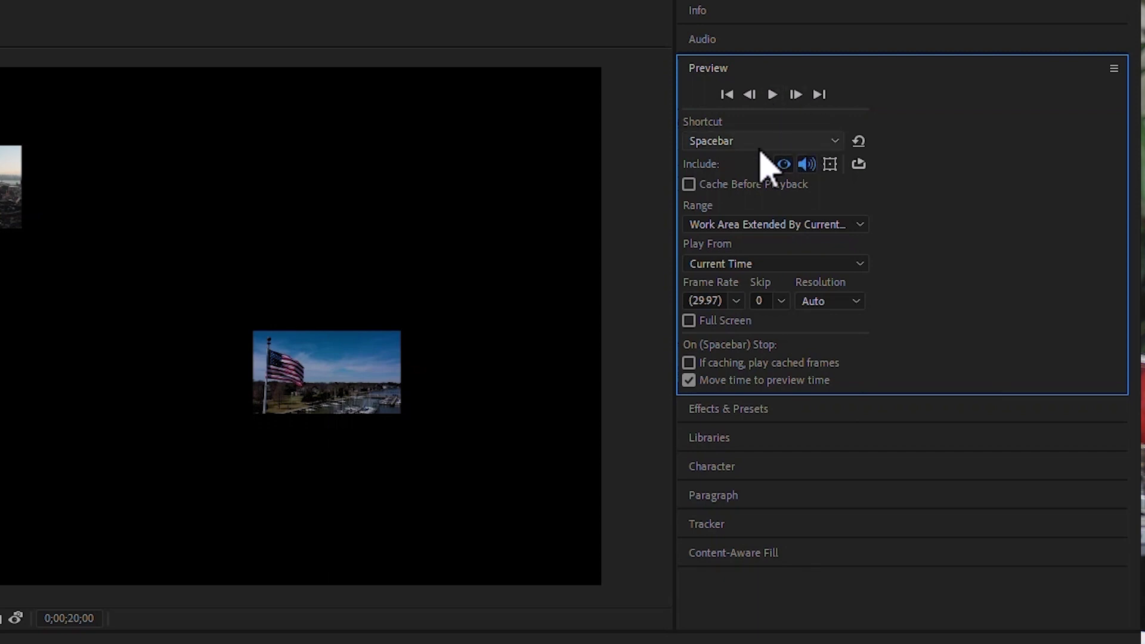
Review the preview shortcut choices, and try playback without looping and with Cache Before Playback, restoring both settings.
left_click(768, 146)
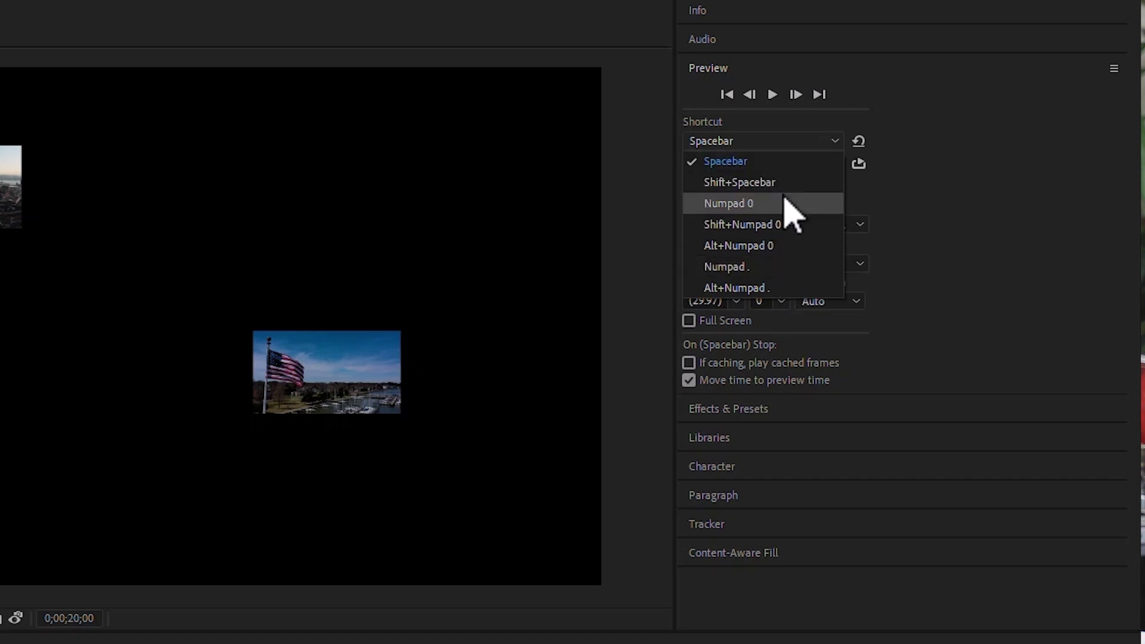
left_click(1027, 218)
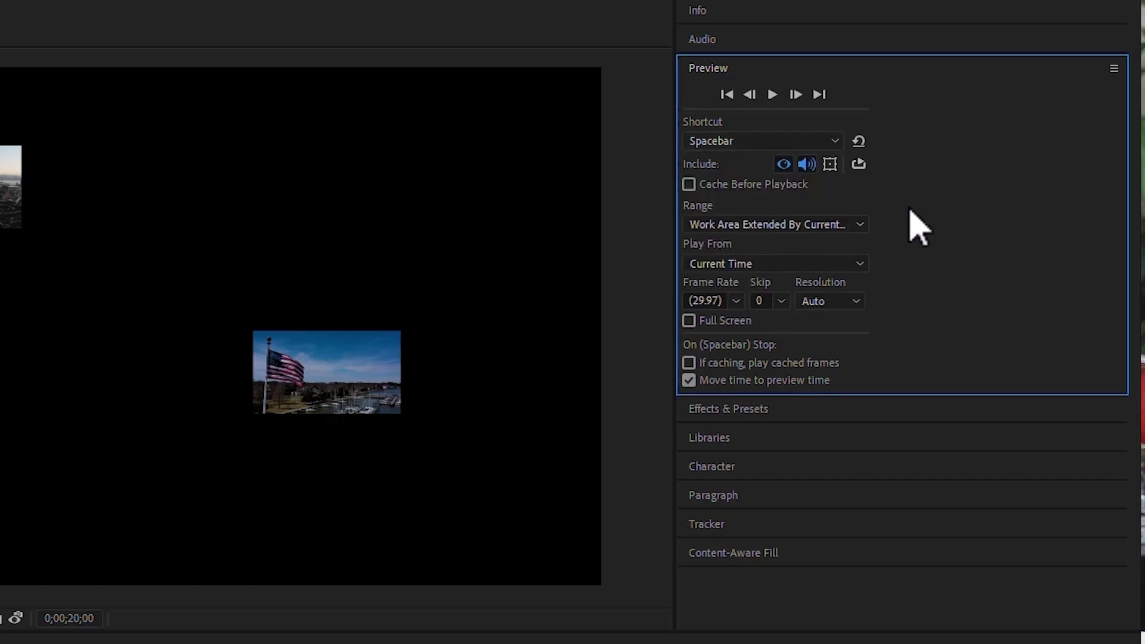
left_click(859, 167)
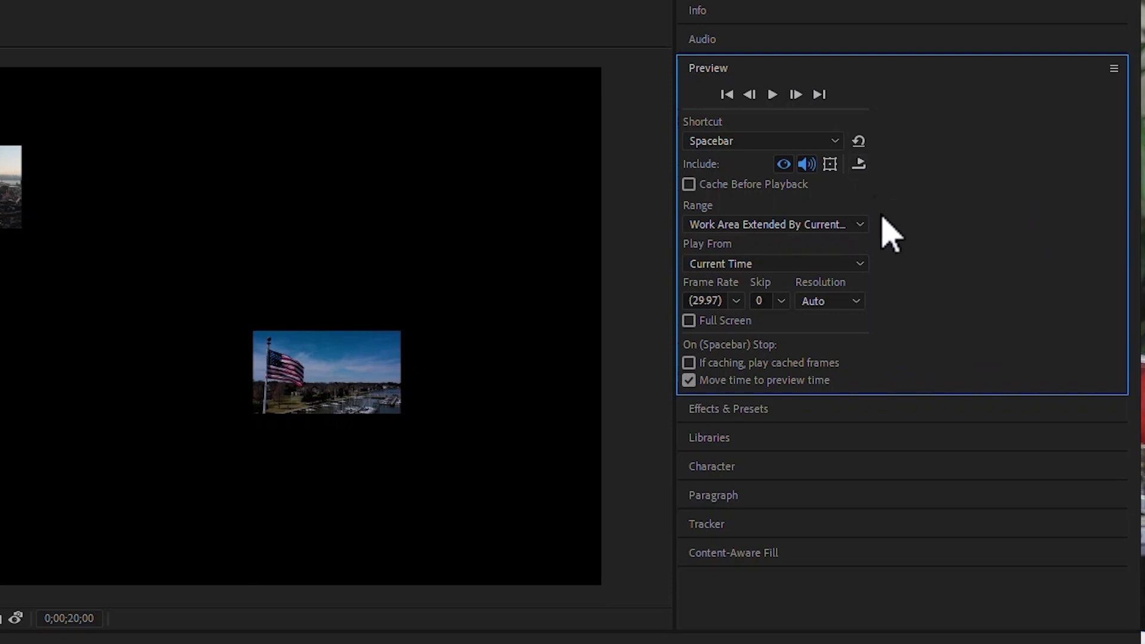
left_click(860, 166)
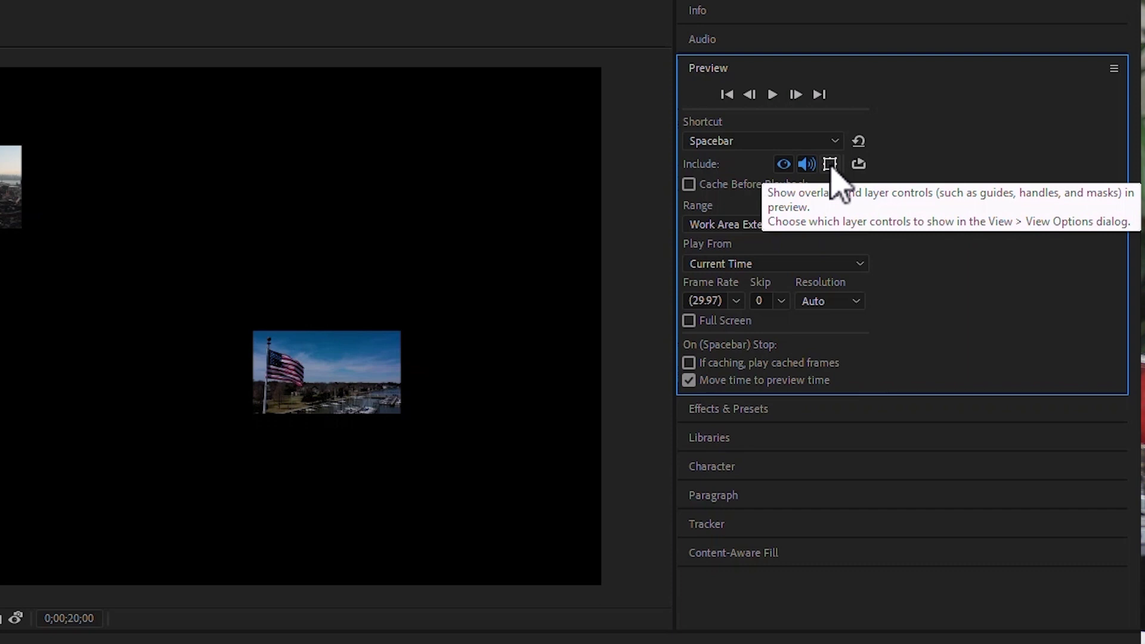
left_click(689, 185)
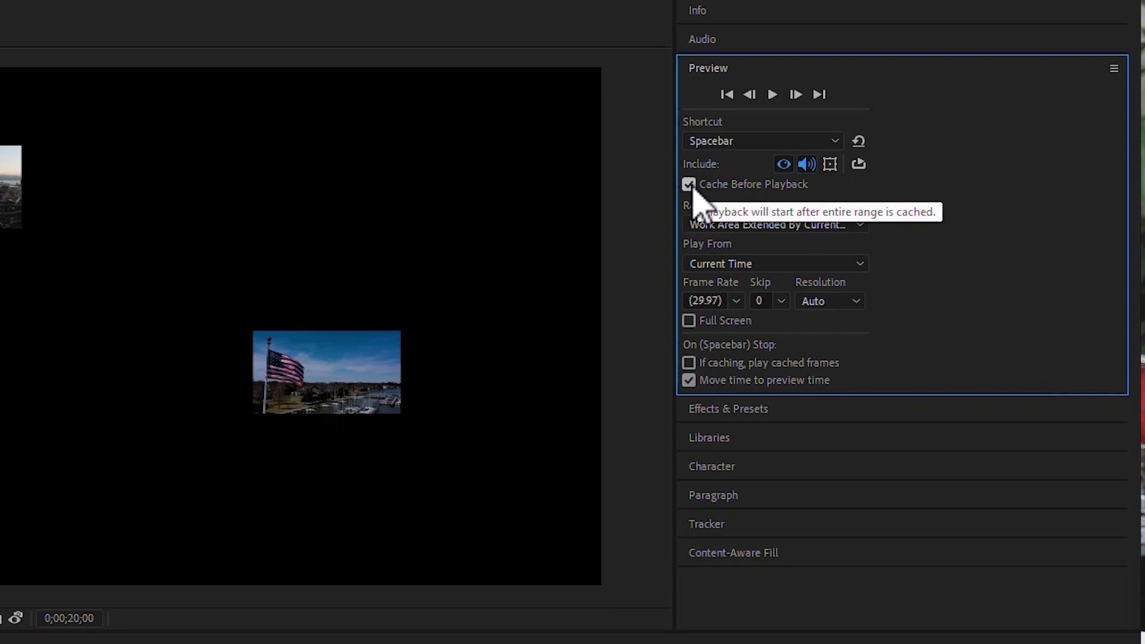
left_click(690, 186)
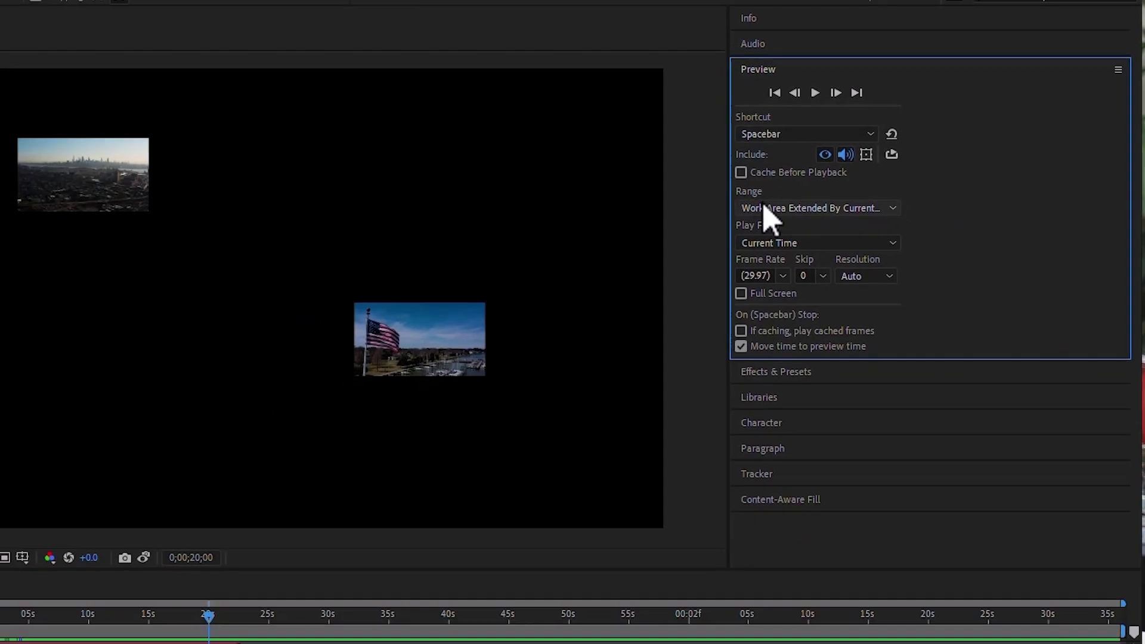
Set the composition's work area to run from about 0;00;02;25 to 0;00;07;14.
left_click(344, 455)
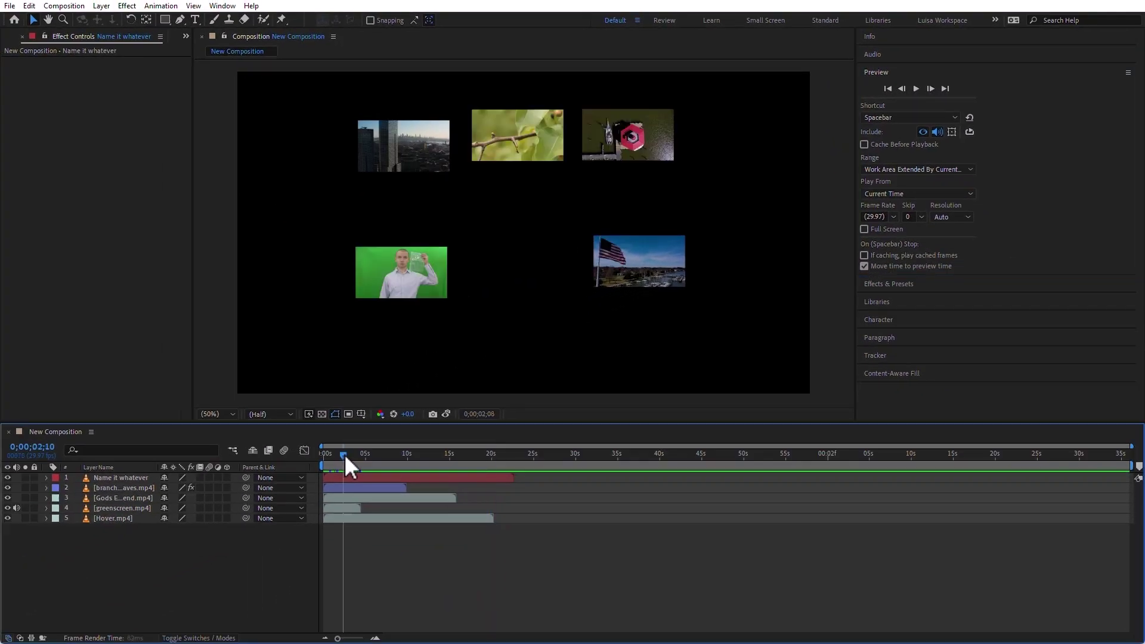
left_click_drag(345, 454, 348, 457)
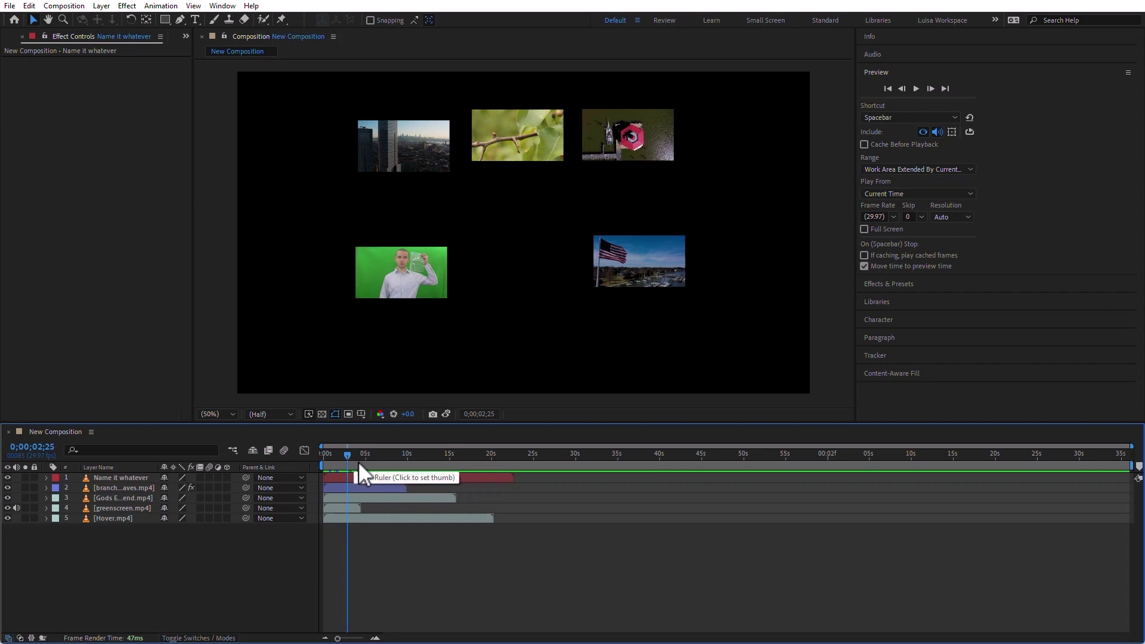
left_click_drag(359, 453, 385, 453)
key("n")
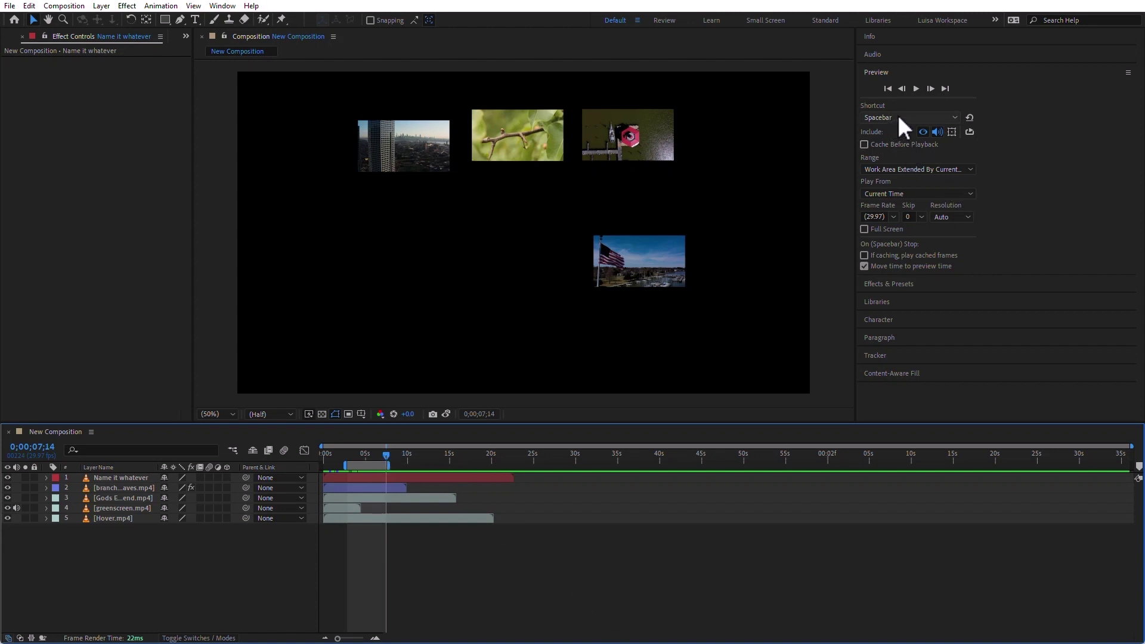
Set the preview range to Work Area, play it back, and make previews play from Start Of Range.
left_click(893, 169)
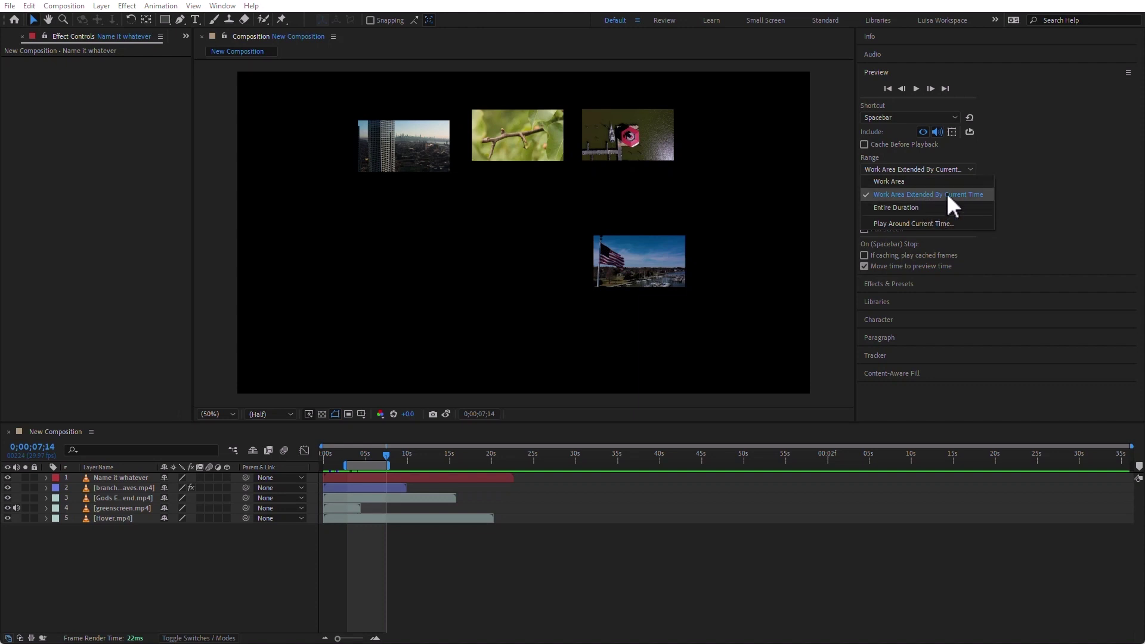
left_click(915, 182)
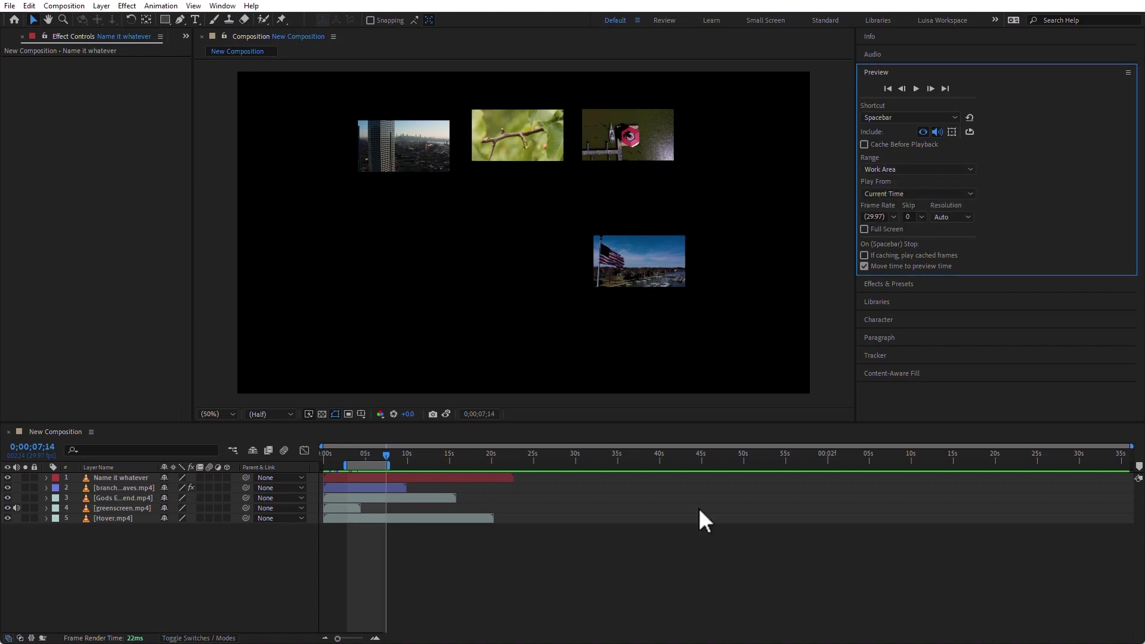
left_click(598, 570)
key("space")
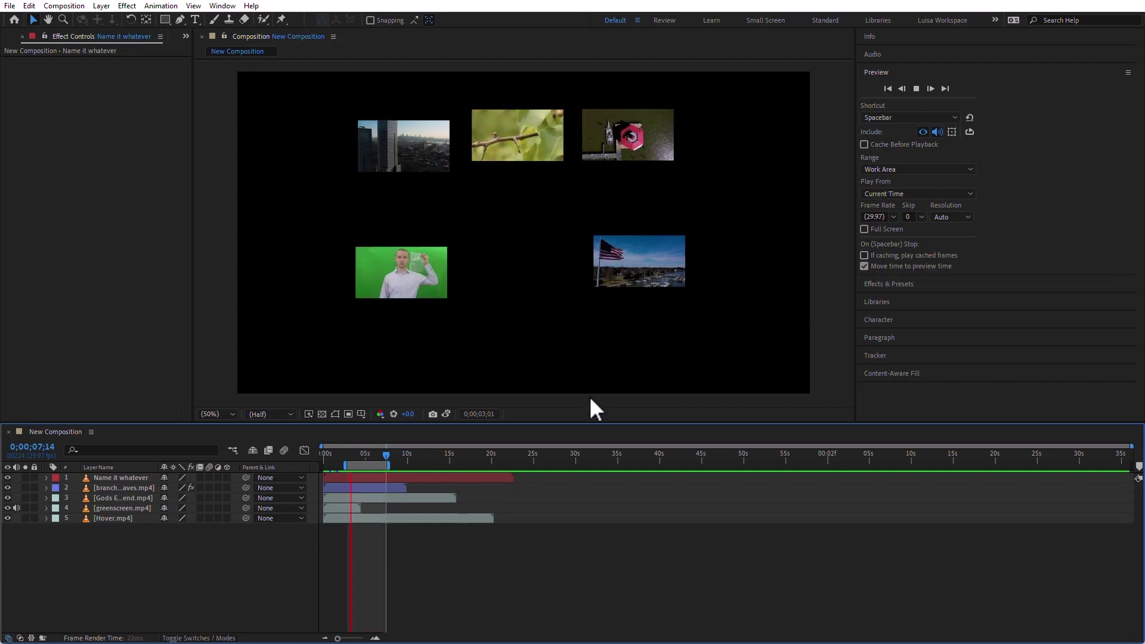
key("space")
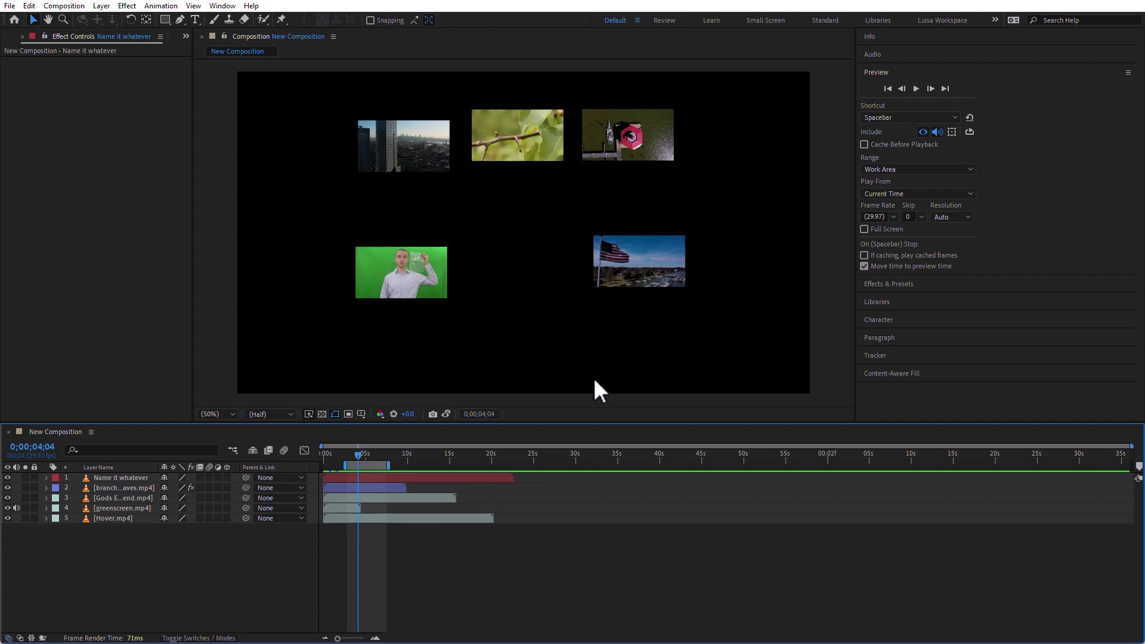
left_click(897, 191)
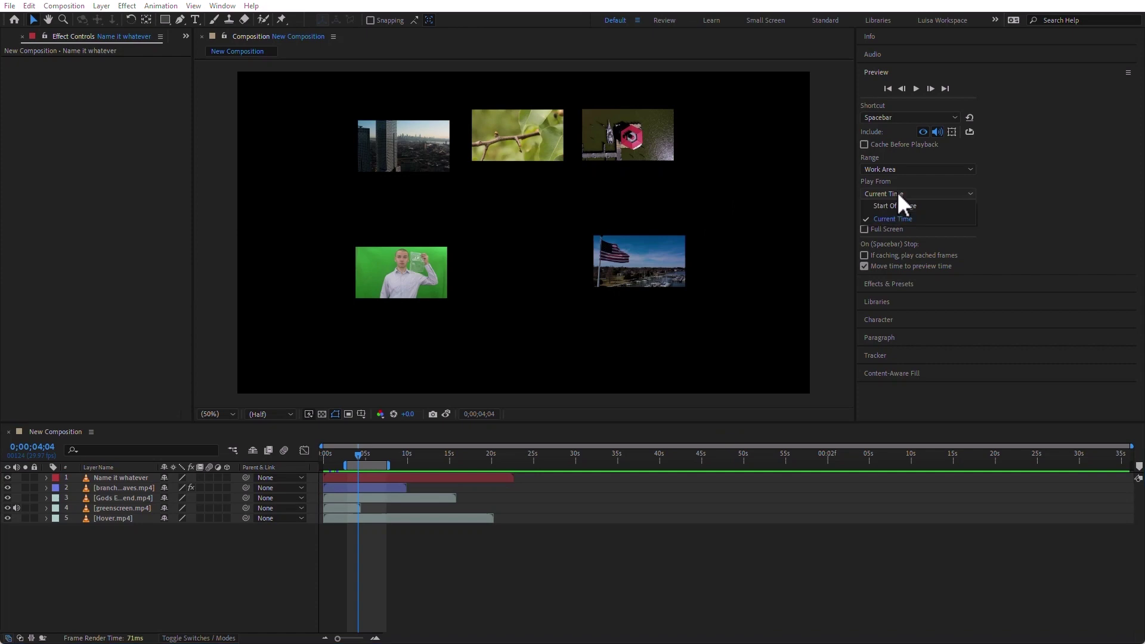
left_click(935, 207)
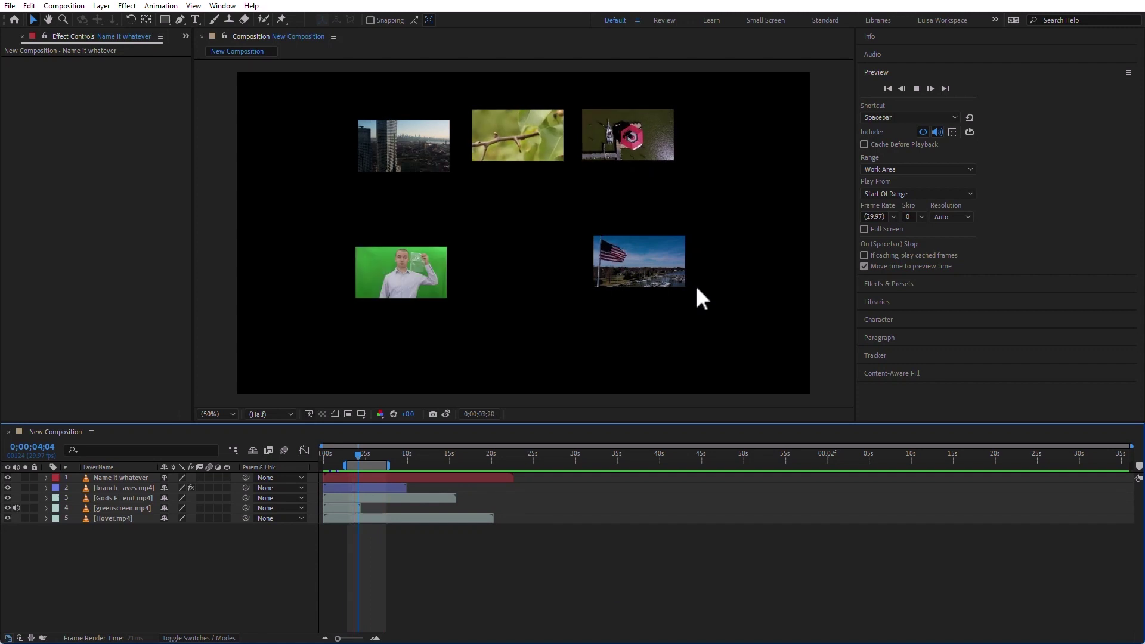
Try a full-screen preview of the work area, stop it and turn Full Screen off again.
left_click(866, 232)
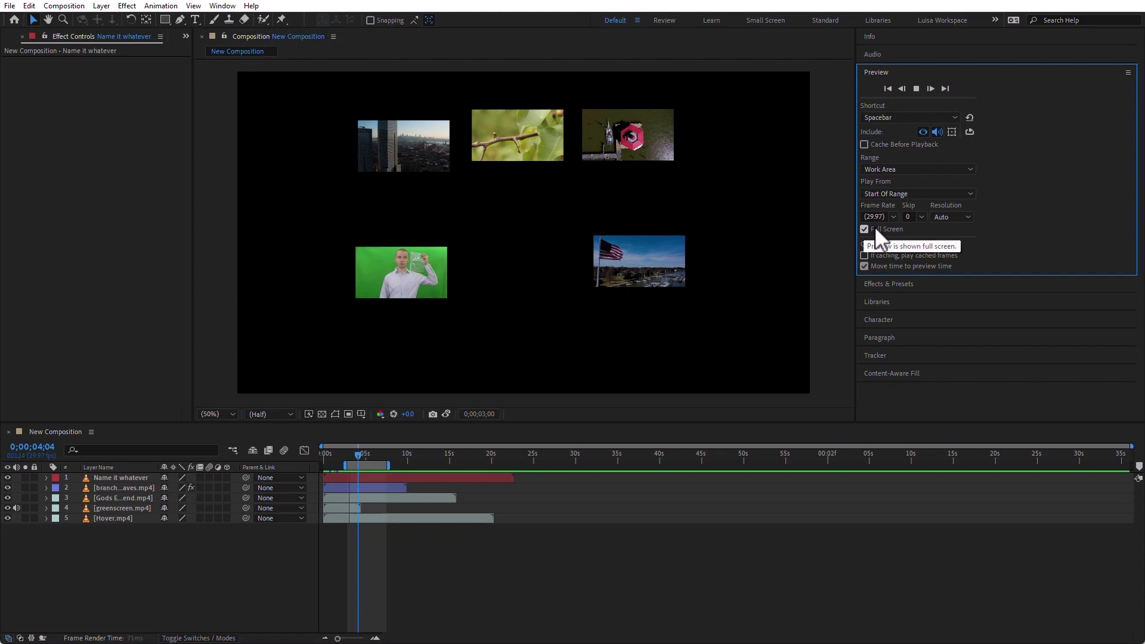
left_click(376, 468)
key("space")
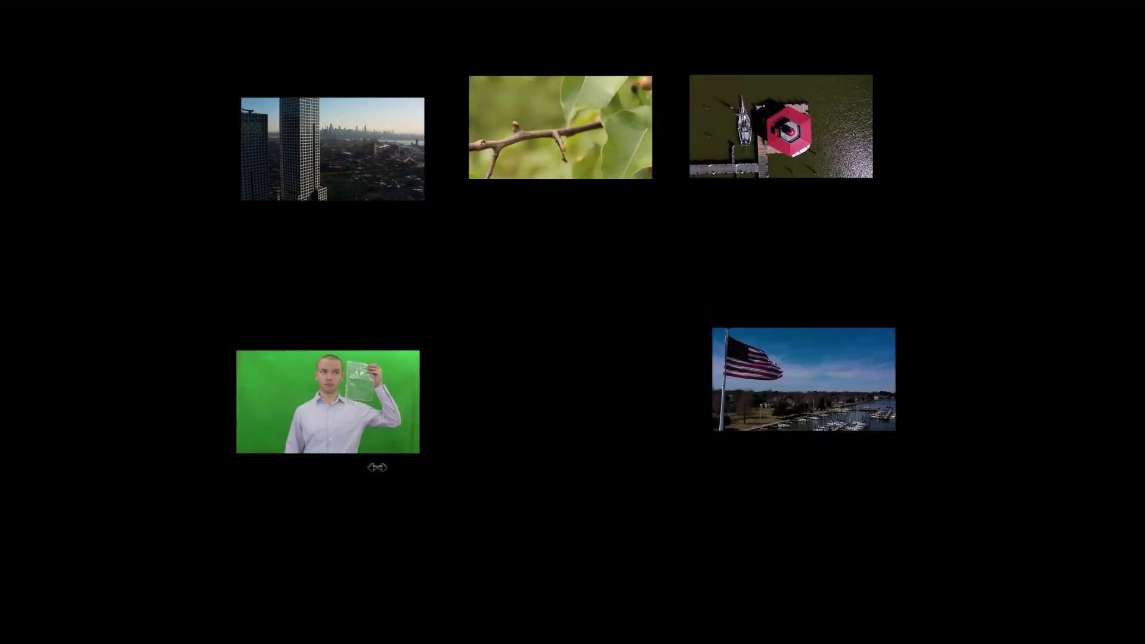
key("space")
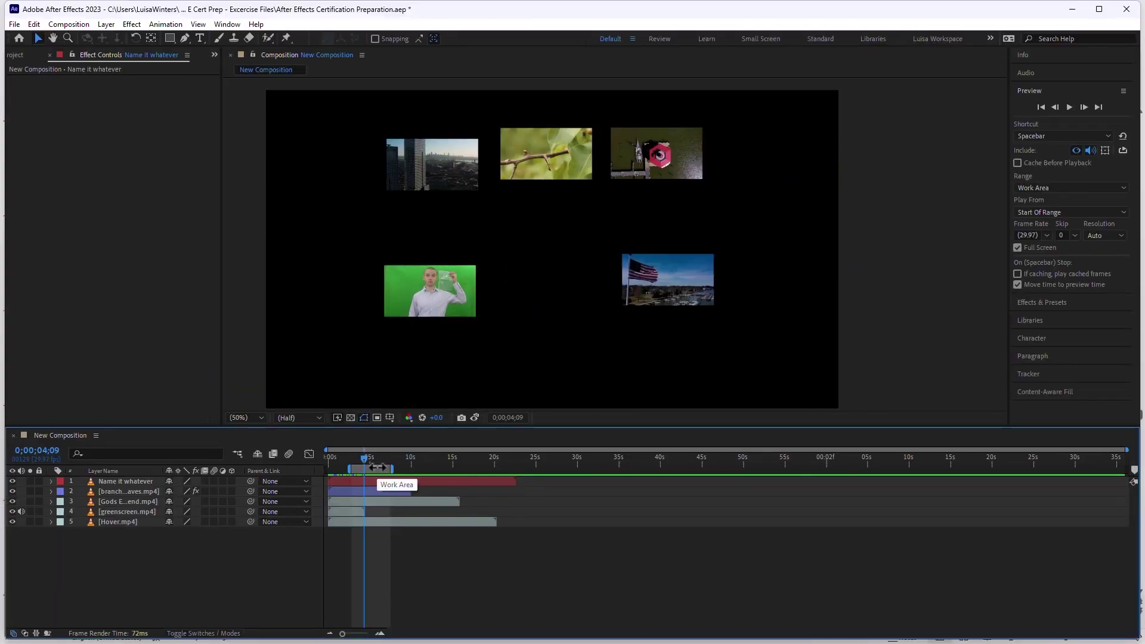
left_click(1018, 246)
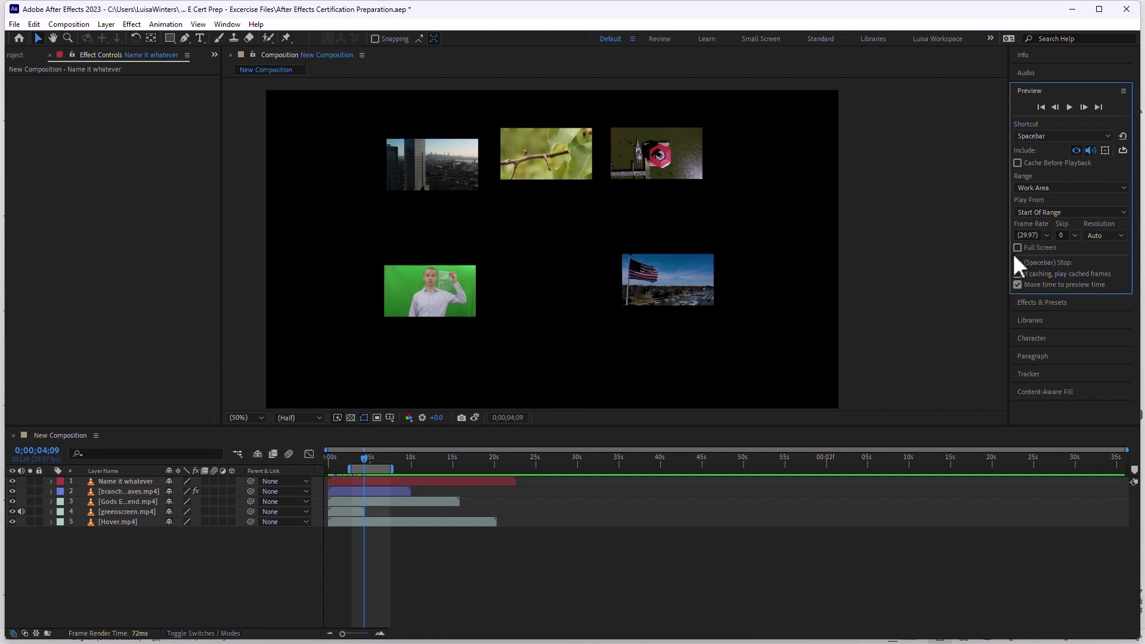
Widen the column holding the Preview panel, leave Move time to preview time enabled, and open the panel's own options.
left_click_drag(1008, 257, 838, 277)
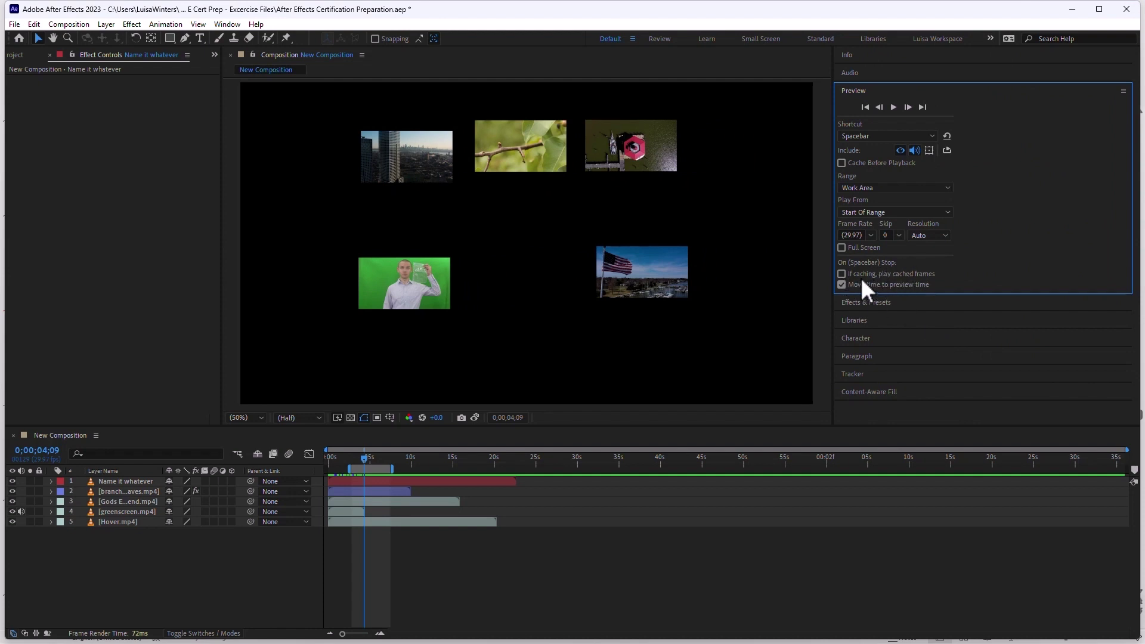
left_click(841, 284)
left_click(1123, 91)
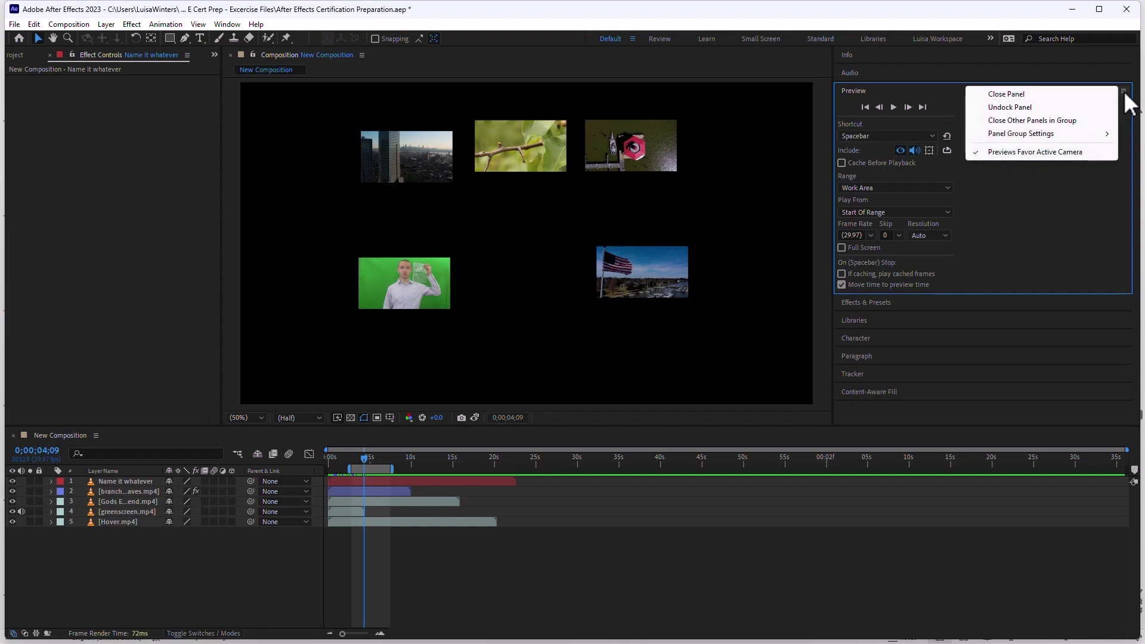